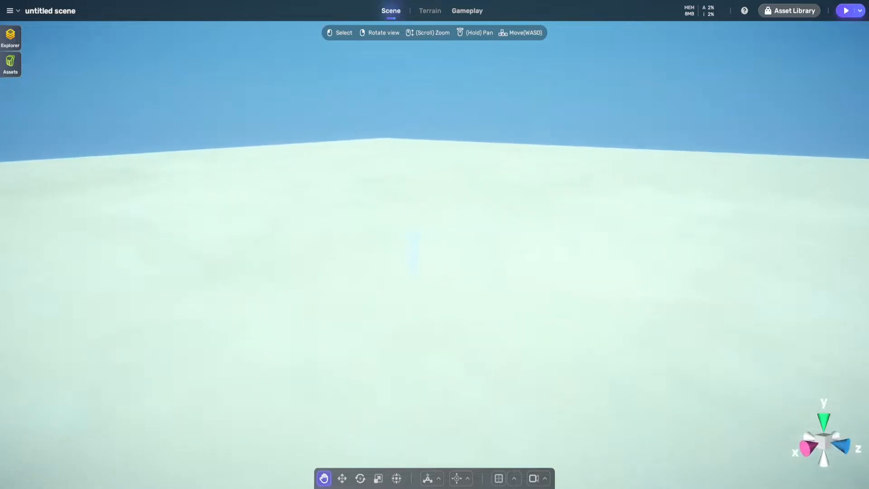
Examine the spawn point and the surrounding ground from close up and from a distance
key("w")
key("d")
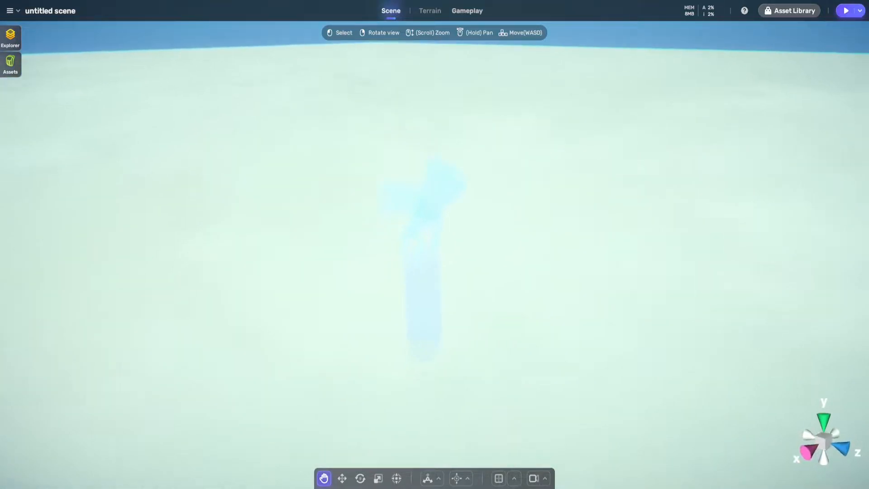
key("w")
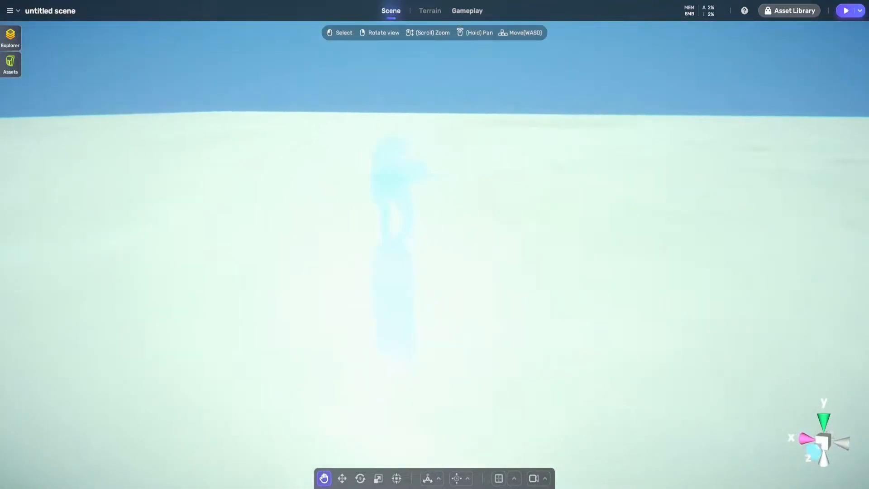
key("w")
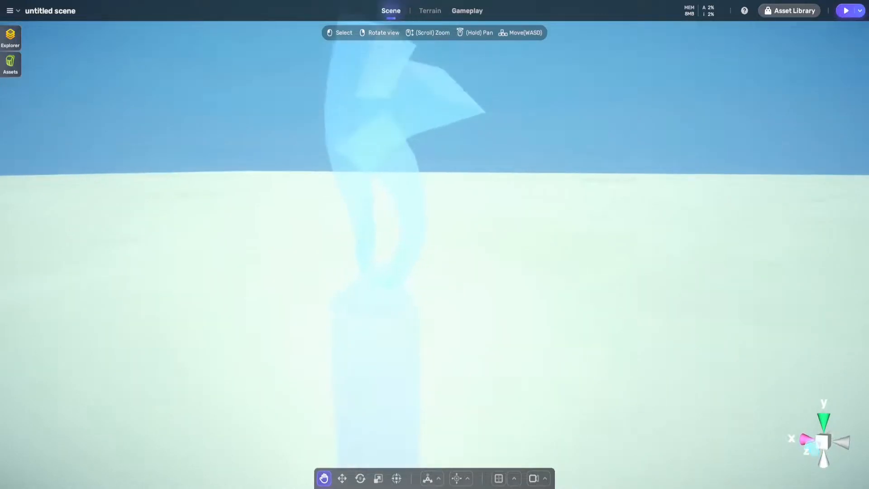
key("s")
key("w")
key("s")
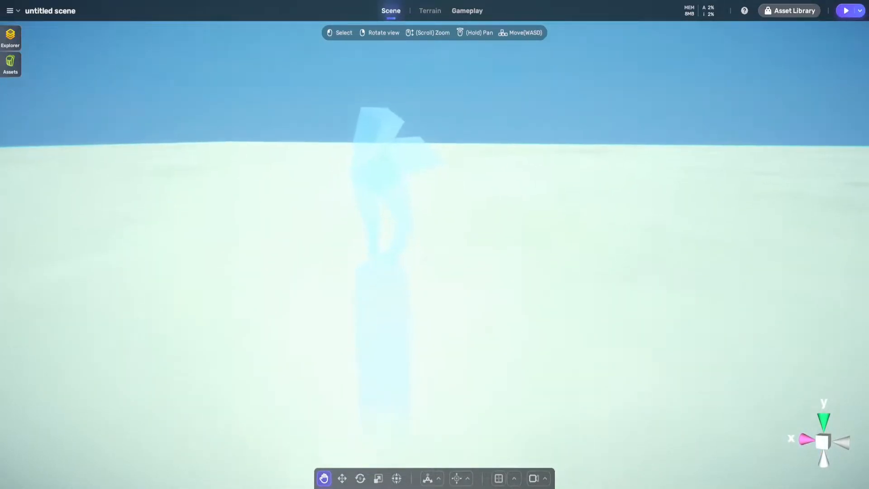
key("s")
key("a")
key("w")
key("a")
key("w")
key("s")
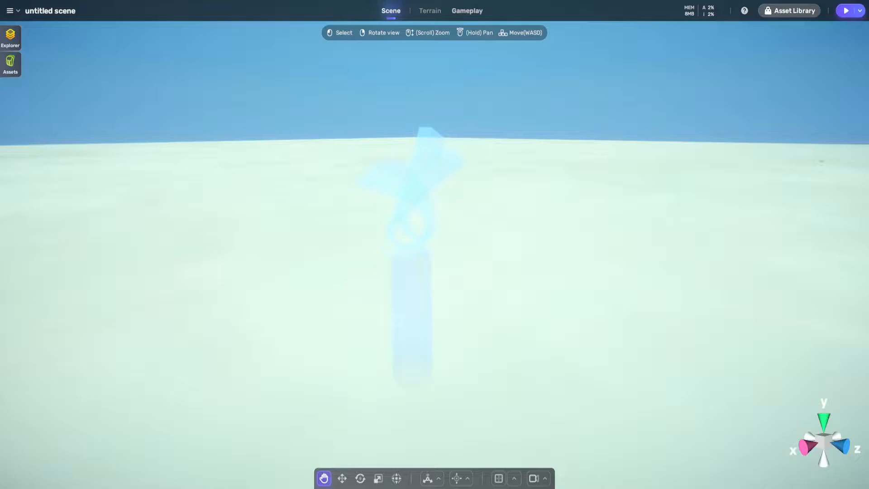
Delete the large ground object under the spawn point and list the objects left in the scene
key("s")
right_click_drag(435, 244, 430, 274)
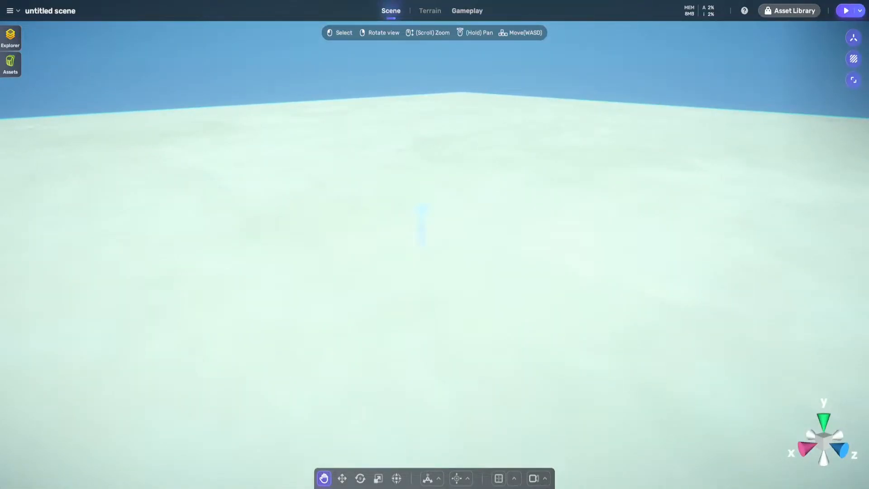
key("Delete")
left_click(10, 38)
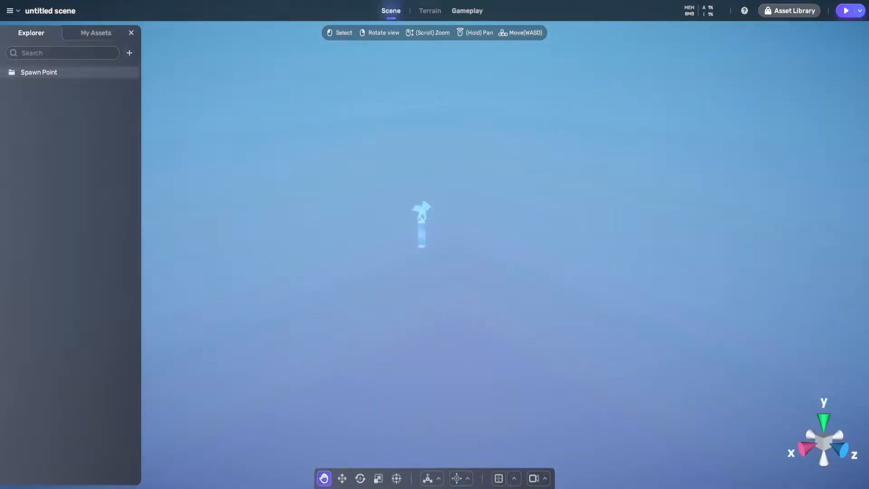
Browse the built-in and purchased assets and view the spawn point from other angles
right_click_drag(434, 244, 500, 267)
key("w")
key("a")
left_click(96, 33)
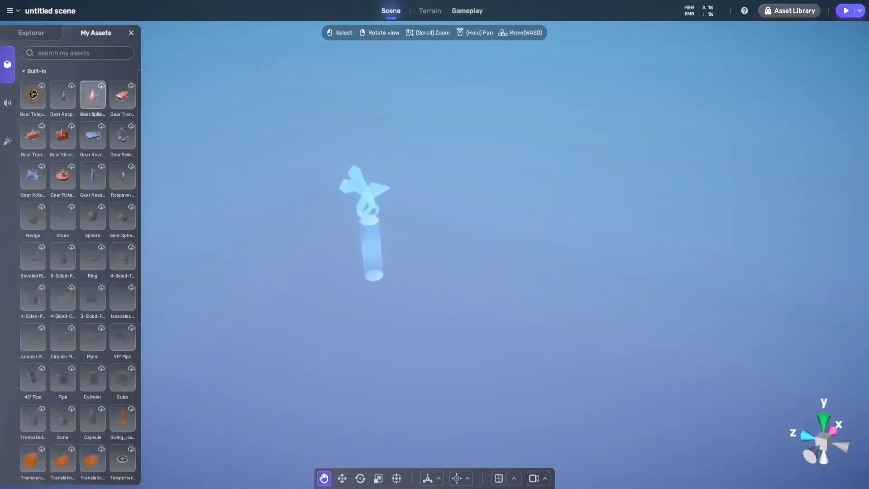
scroll(68, 227, "down", 5)
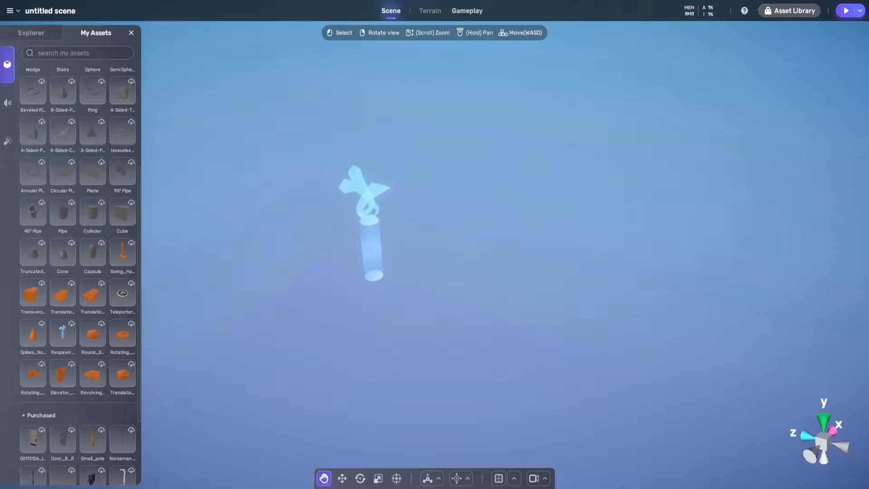
right_click_drag(435, 244, 475, 226)
key("w")
key("a")
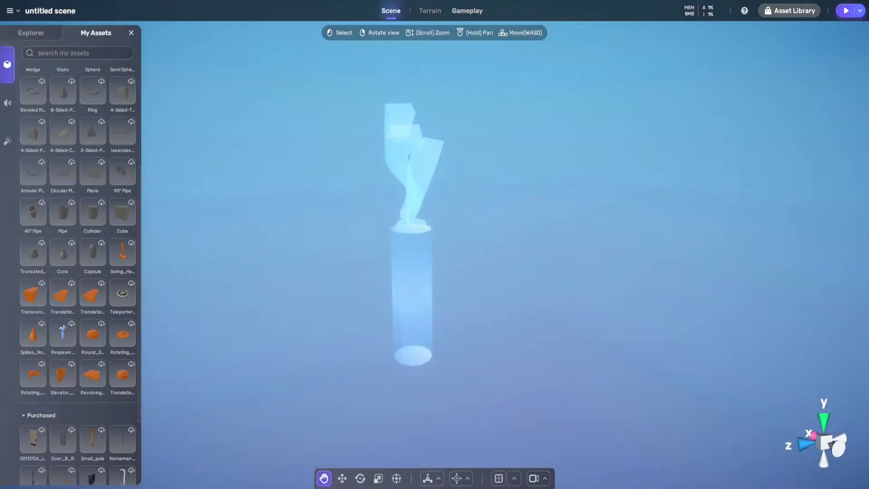
left_click(31, 33)
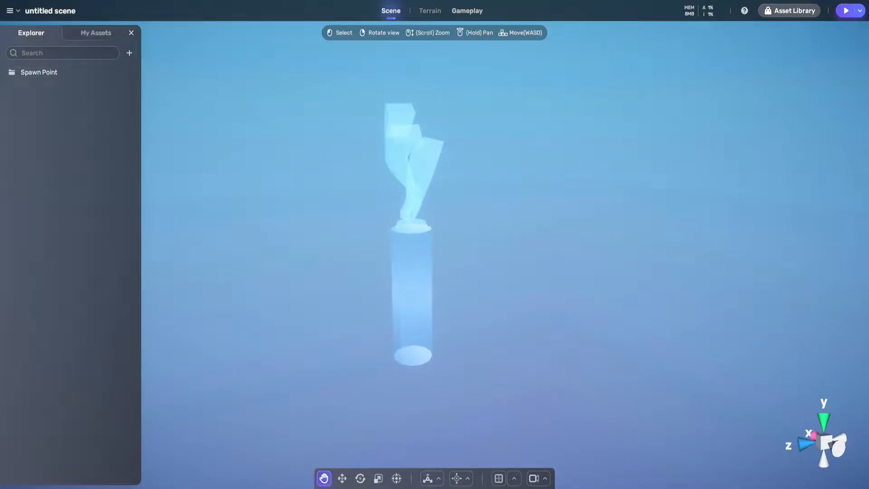
left_click(95, 33)
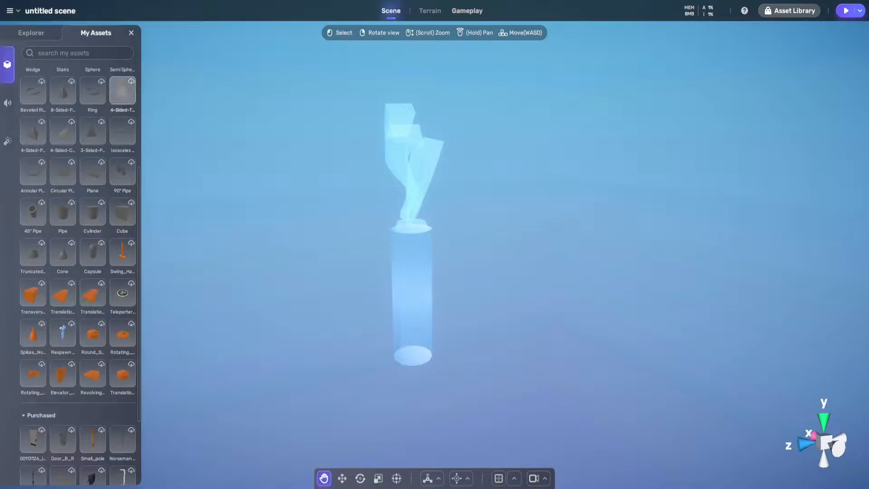
Select the Spawn Point in the scene's object list and show its properties
left_click(30, 33)
left_click(39, 72)
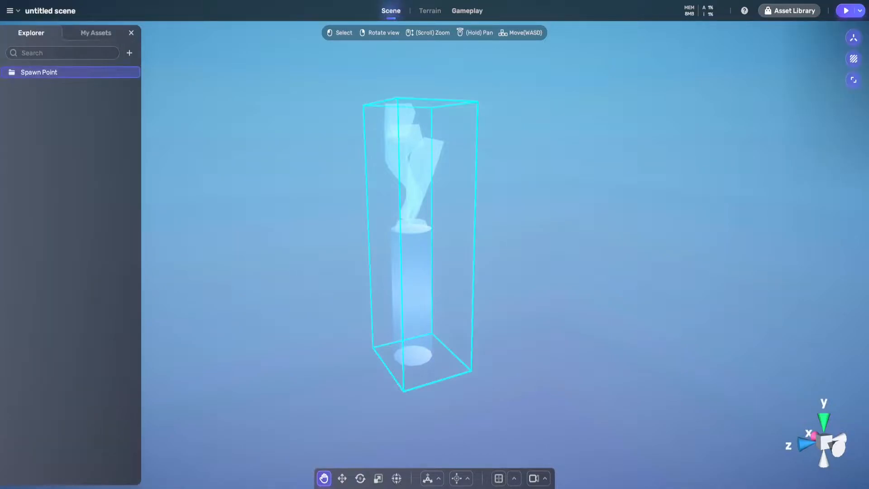
left_click(822, 79)
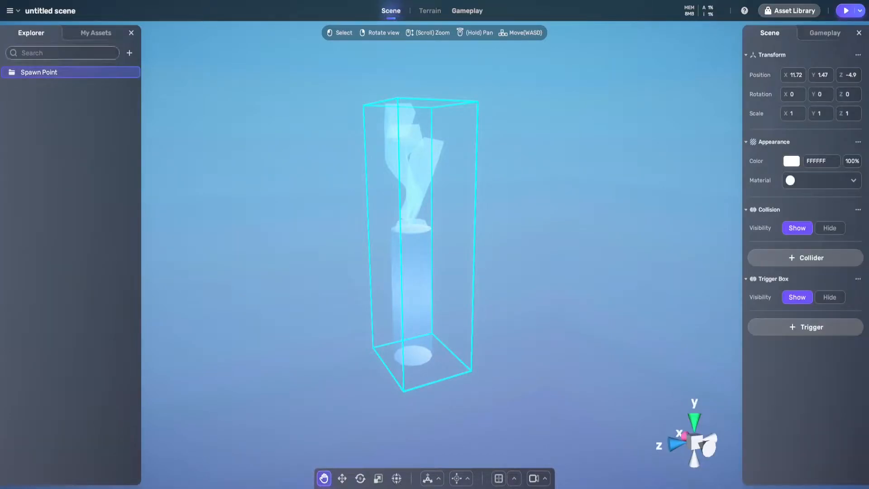
Add the built-in Cube from the personal assets to the scene near the spawn point
left_click(95, 33)
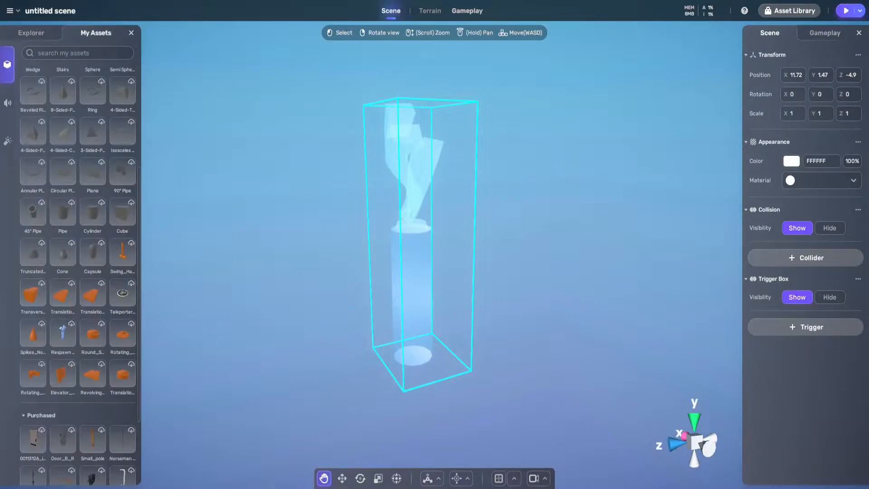
left_click(122, 211)
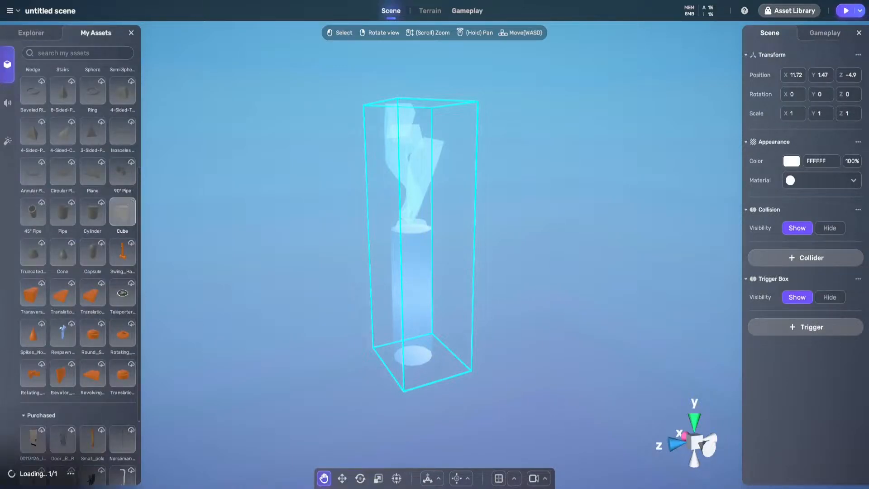
scroll(434, 253, "down", 3)
right_click_drag(435, 253, 547, 269)
key("w")
Move the cube beneath the spawn point, to about X 11.67, Y 0.67, Z -5.47
left_click_drag(512, 175, 498, 316)
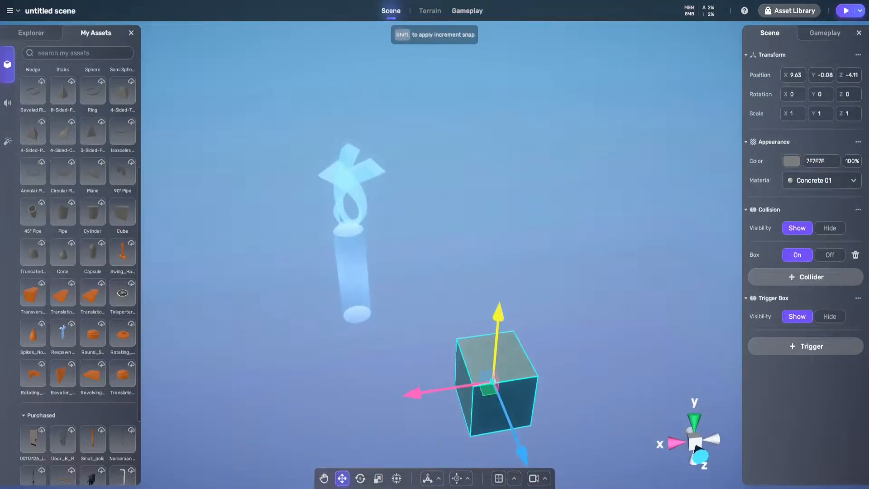
left_click_drag(488, 388, 372, 345)
right_click_drag(378, 339, 240, 316)
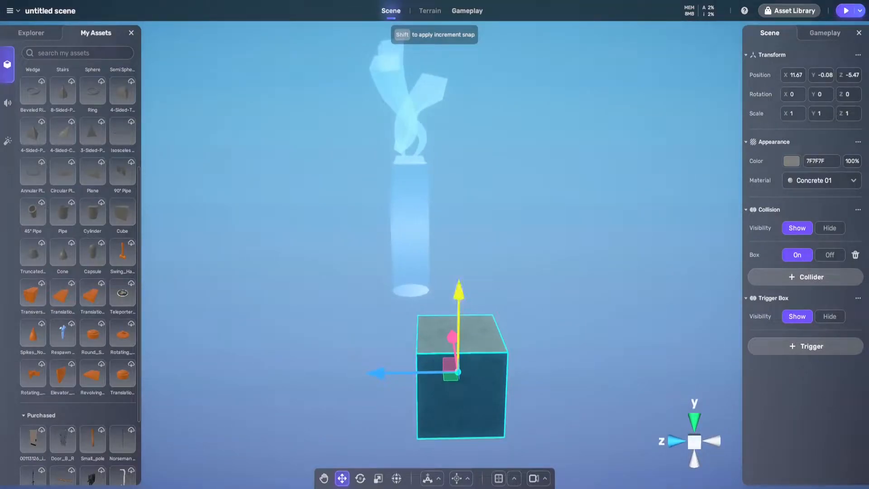
left_click_drag(459, 317, 460, 257)
Set the cube's position to X 0, Y 0, Z 0
type("1")
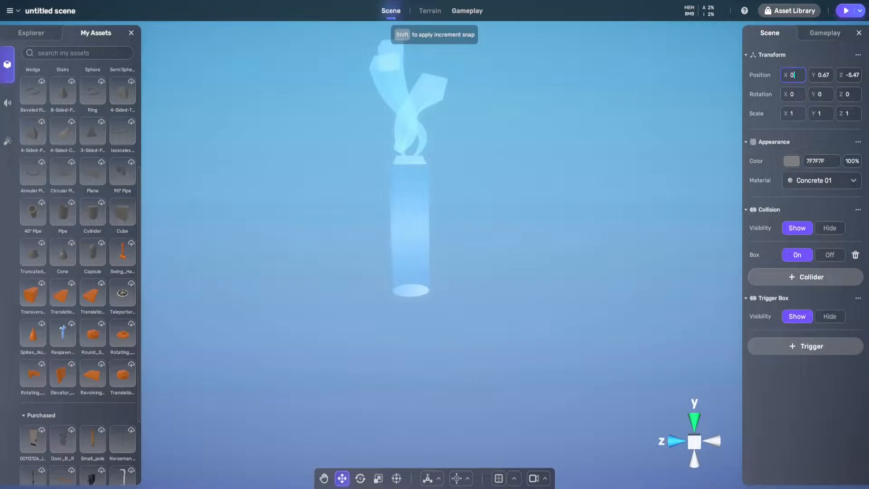
right_click_drag(453, 227, 419, 375)
key("s")
Set the spawn point's position to X 0, Y 0, Z 0 and deselect it
left_click(481, 62)
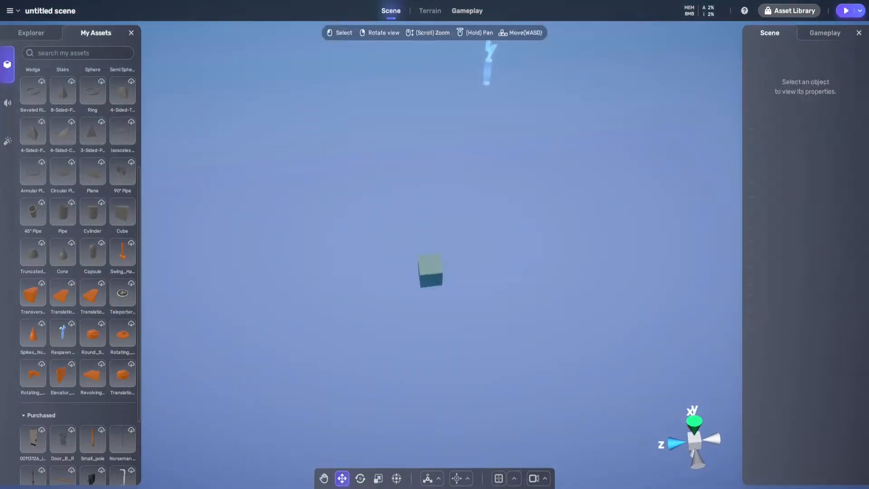
left_click(489, 55)
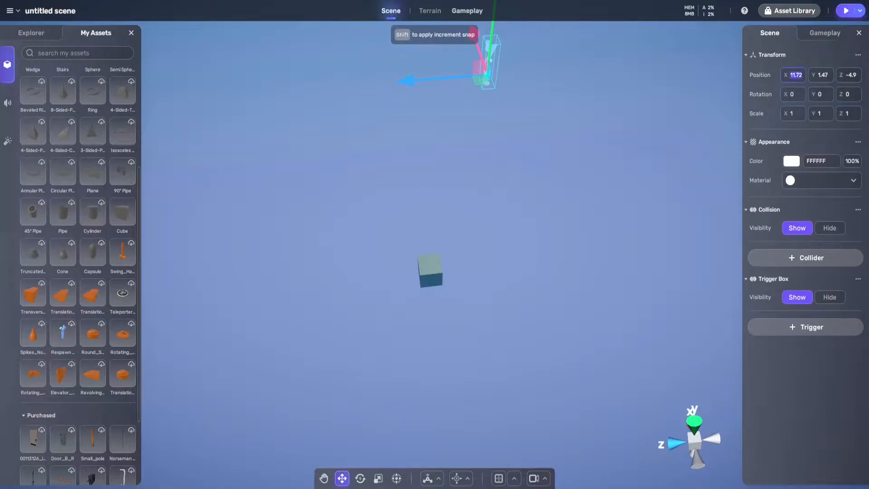
type("00")
key("Tab")
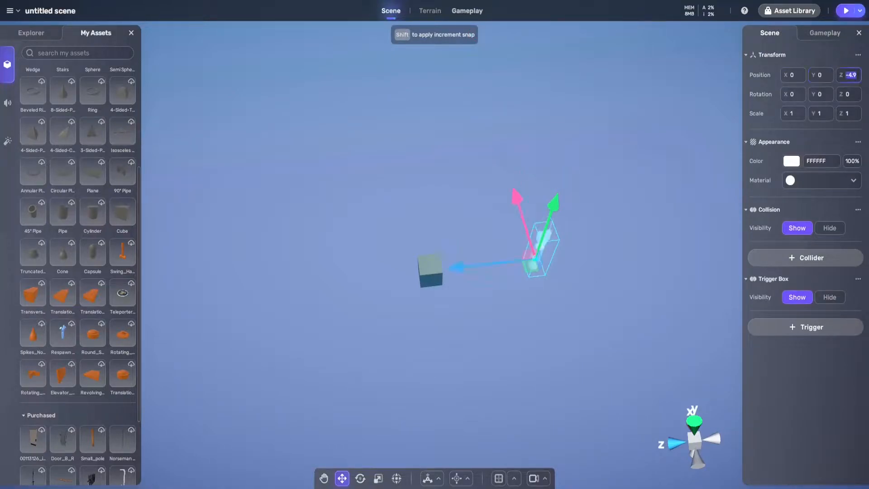
type("0")
right_click_drag(435, 245, 580, 258)
key("Escape")
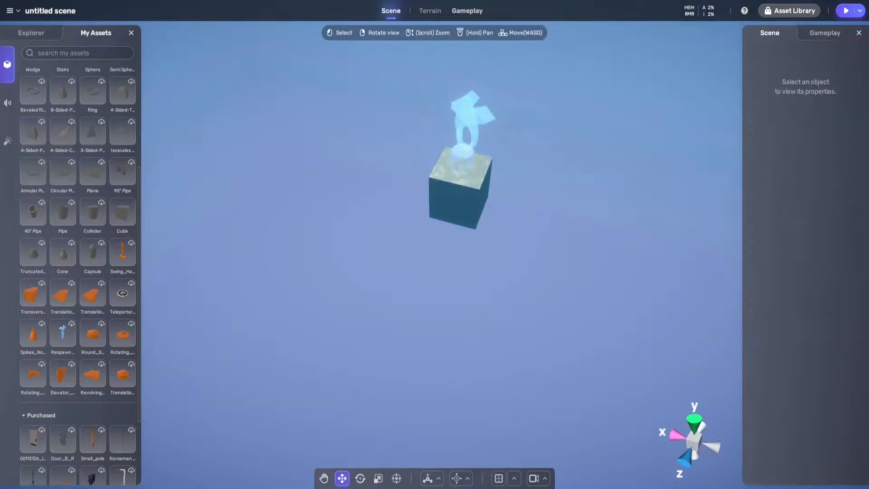
Select the cube and scale it horizontally to about 1.45 in X and Z
key("w")
right_click_drag(435, 245, 453, 236)
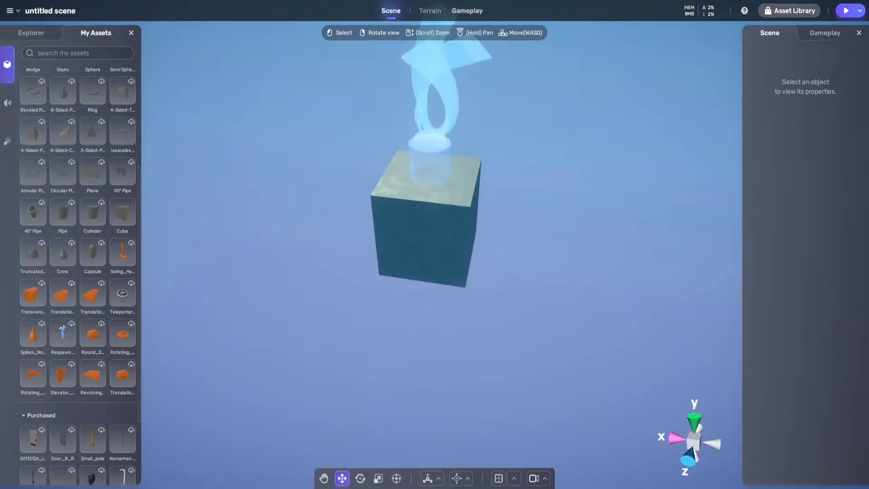
left_click(31, 33)
left_click(61, 86)
key("r")
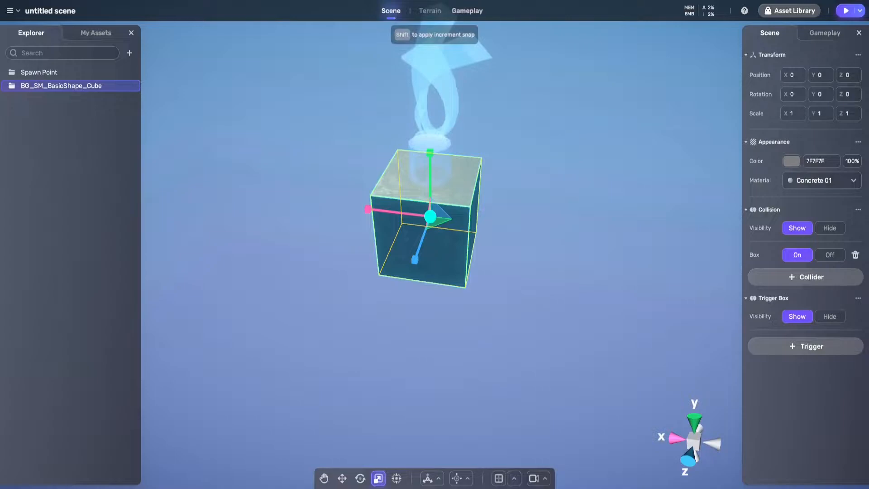
key("w")
mouse_move(434, 245)
right_mouse_down()
mouse_move(471, 263)
mouse_move(444, 258)
right_mouse_up()
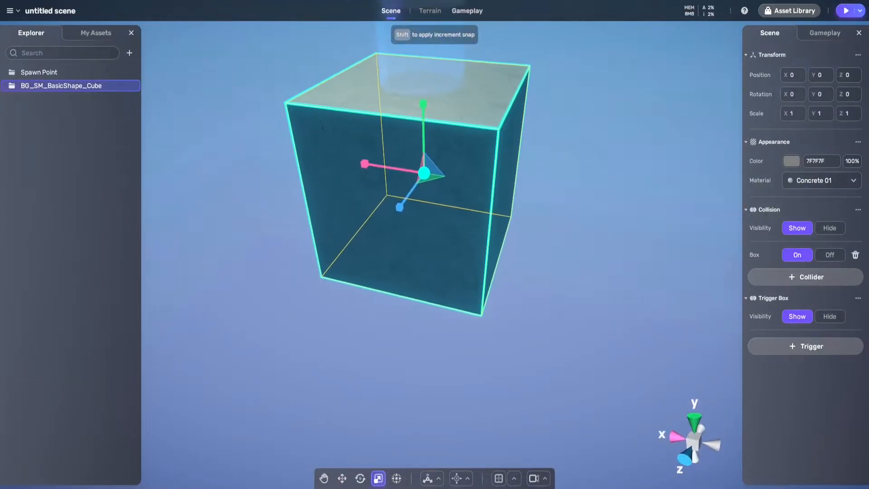
key("w")
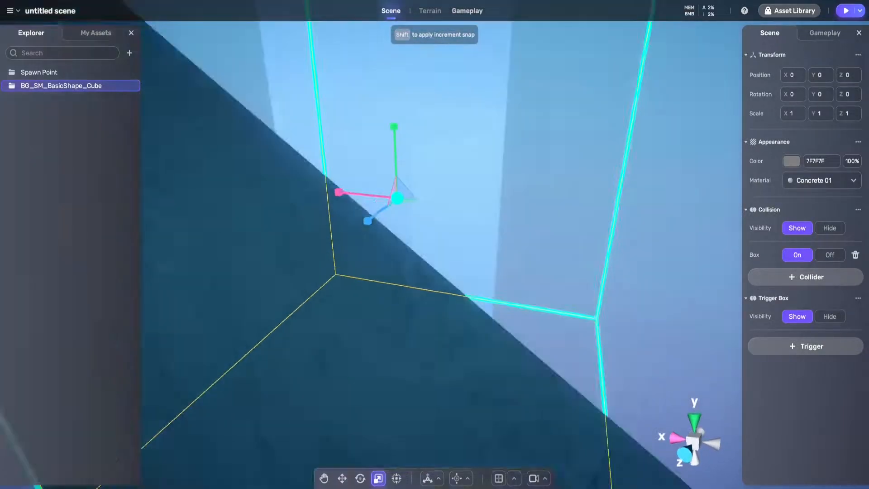
left_click_drag(412, 153, 418, 155)
key("s")
key("w")
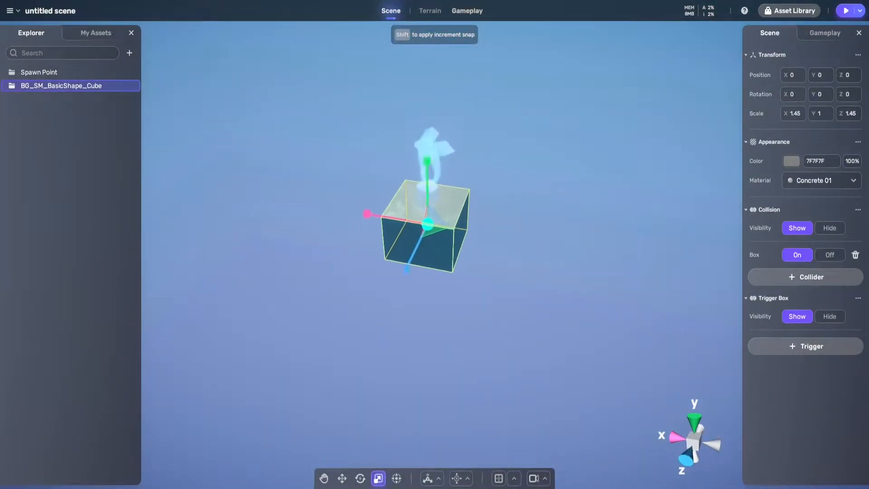
key("s")
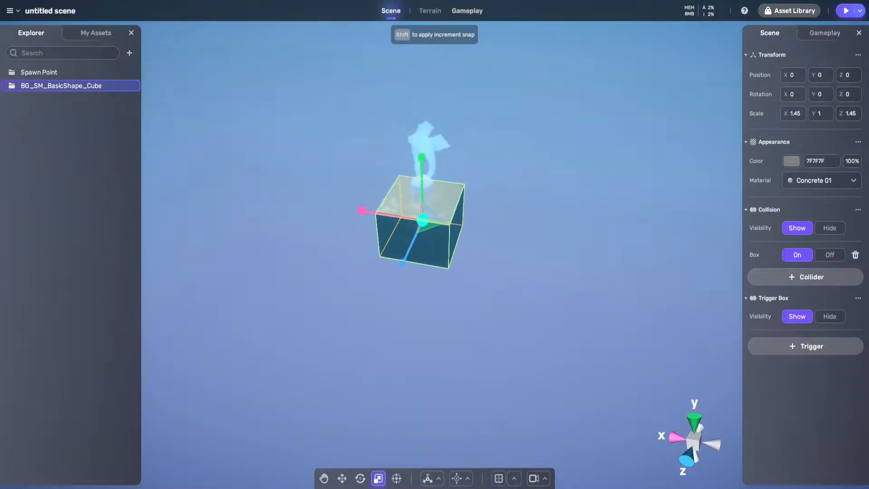
Enlarge the cube into a wide platform by scaling it to about 4.86 in X and Z
left_click_drag(440, 233, 452, 249)
key("w")
right_click_drag(451, 249, 461, 230)
key("d")
key("w")
key("a")
key("a")
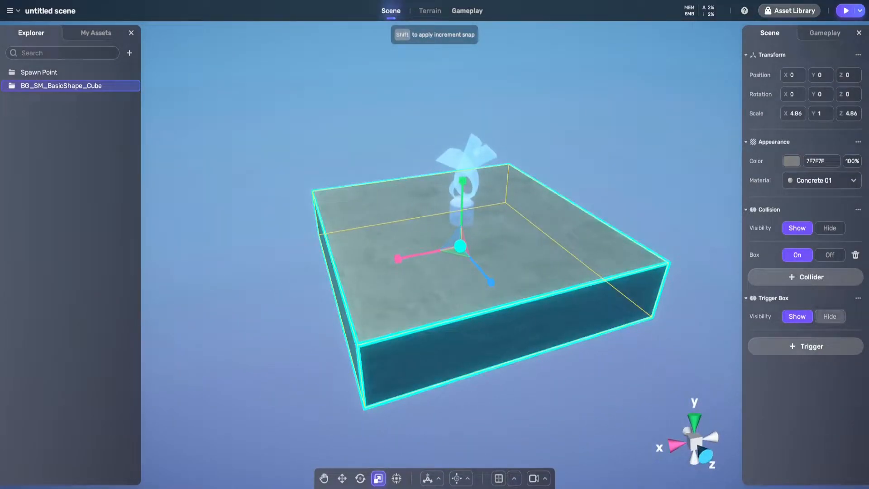
Hide the cube's collision display and check the platform from several angles
left_click(829, 228)
right_click_drag(461, 240, 382, 227)
key("d")
key("w")
key("s")
key("w")
key("d")
key("w")
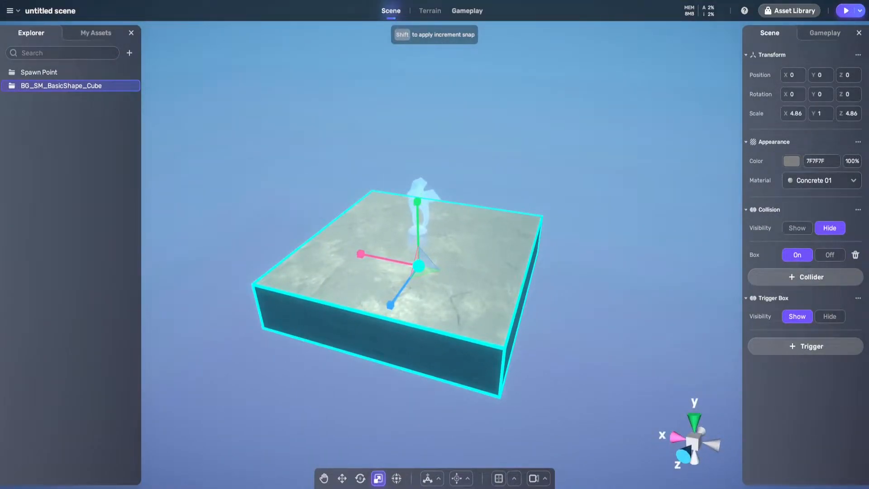
Show the cube's gameplay component settings
left_click(825, 33)
key("d")
right_click_drag(566, 208, 453, 233)
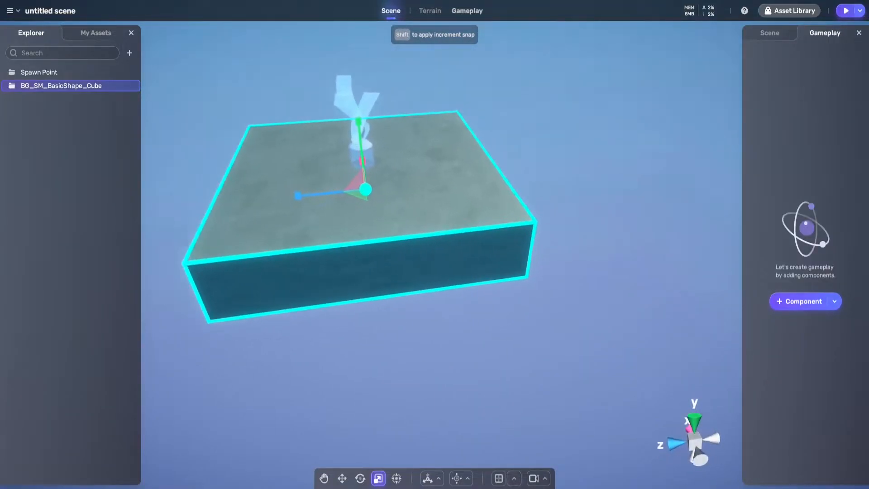
Test the scene from the current view with Play Here and exit play mode
left_click(859, 11)
left_click(797, 45)
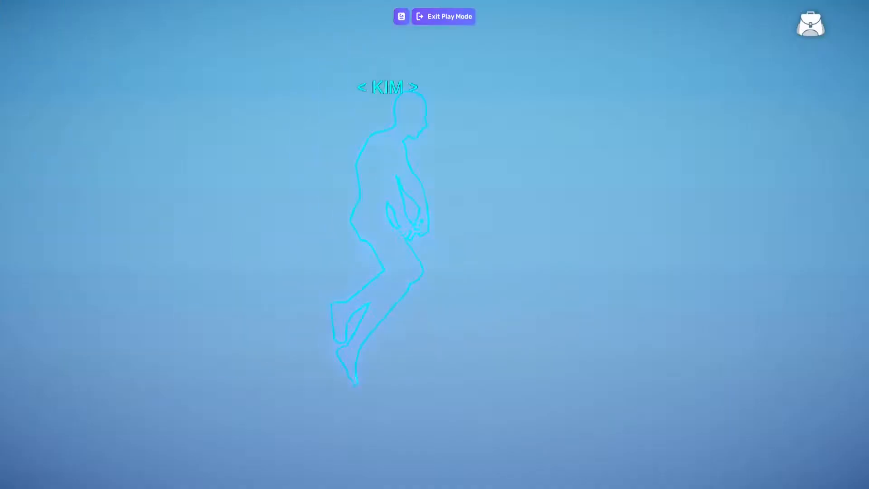
key("shift+F5")
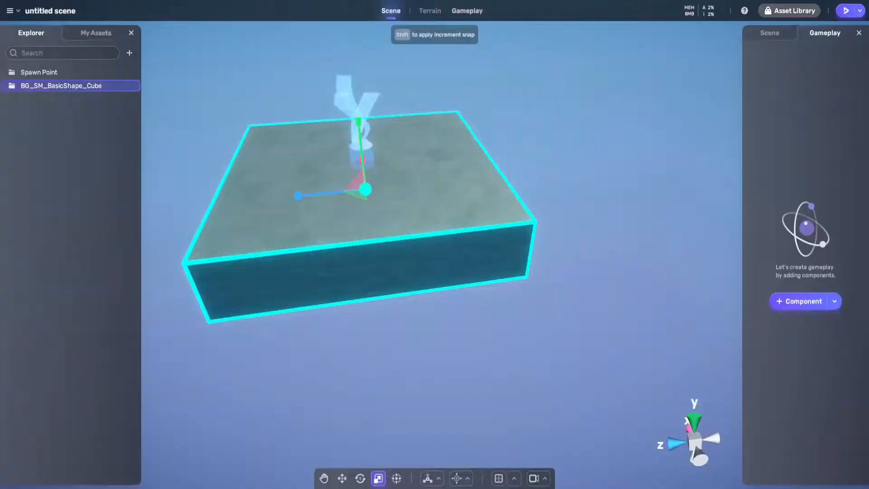
Test the scene from the current view with Play Here, walk the character around the spawn marker, and exit play mode
left_click(859, 10)
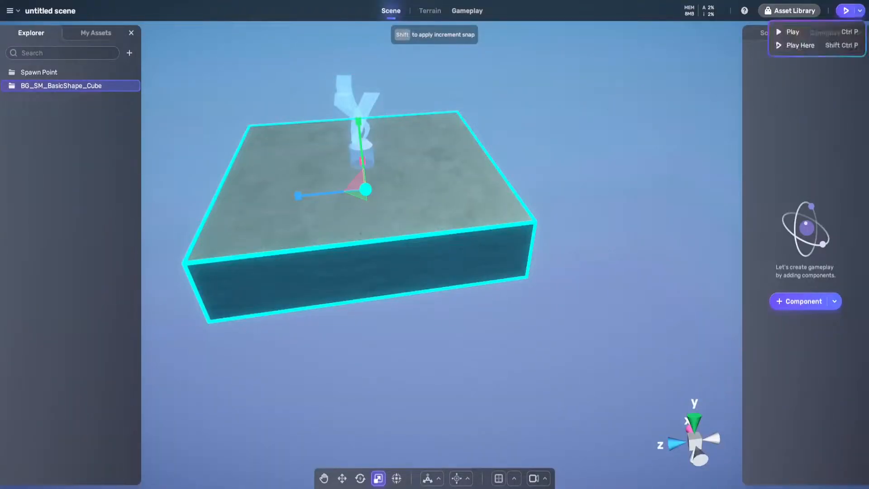
left_click(797, 45)
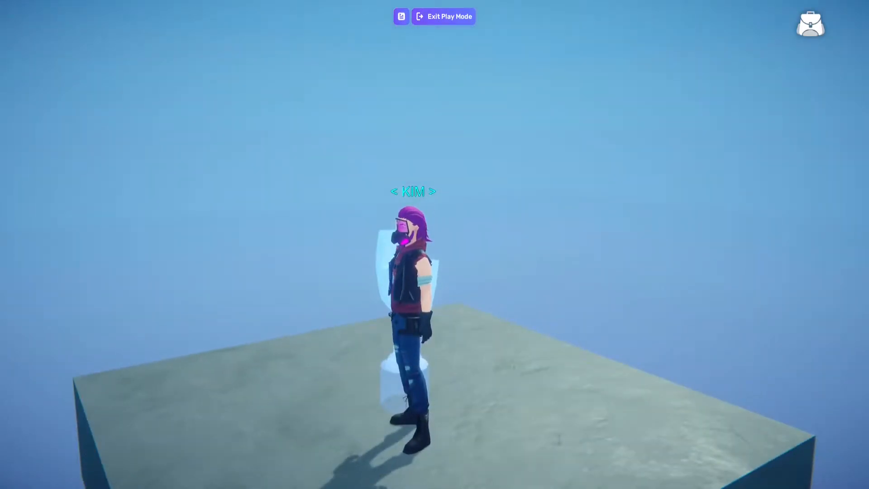
key("d")
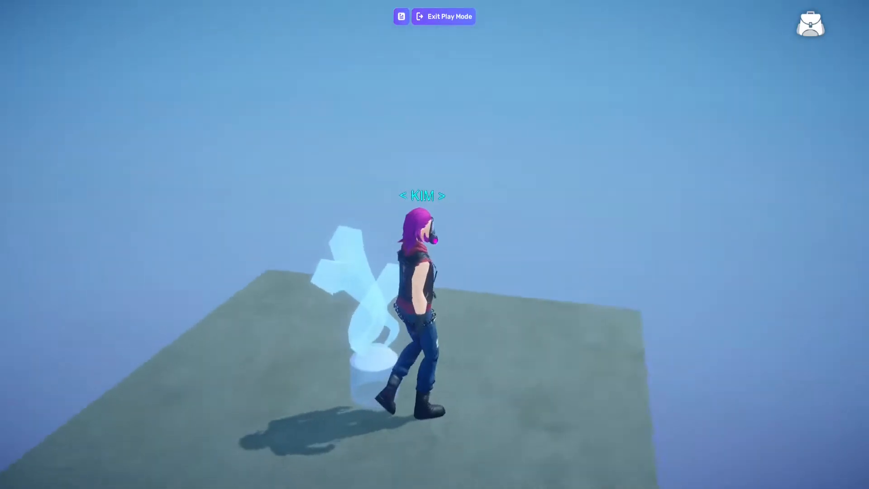
key("w")
key("d")
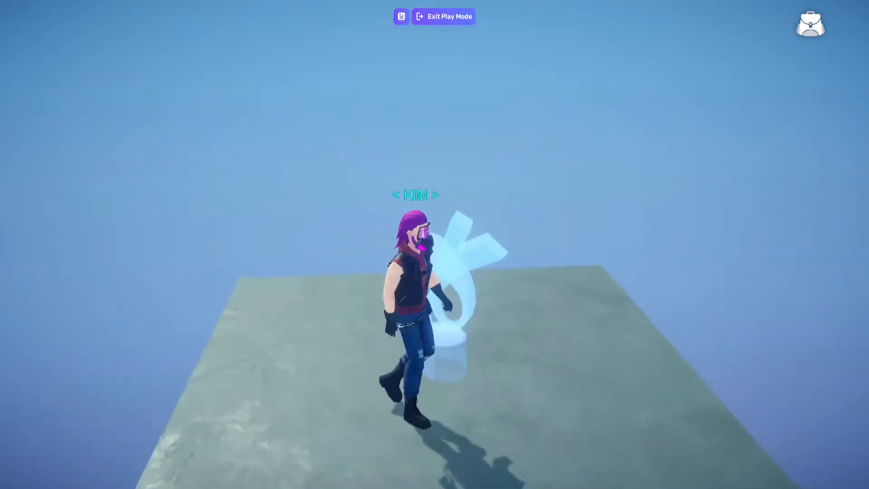
key("d")
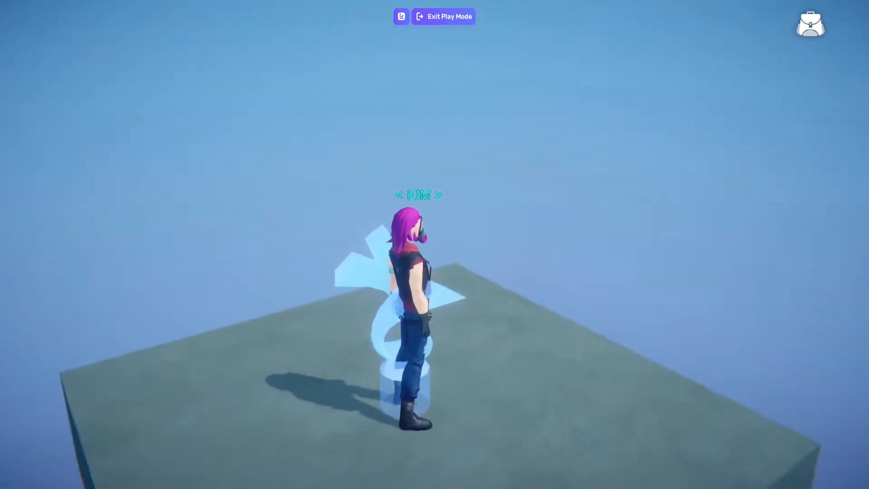
key("a")
key("w")
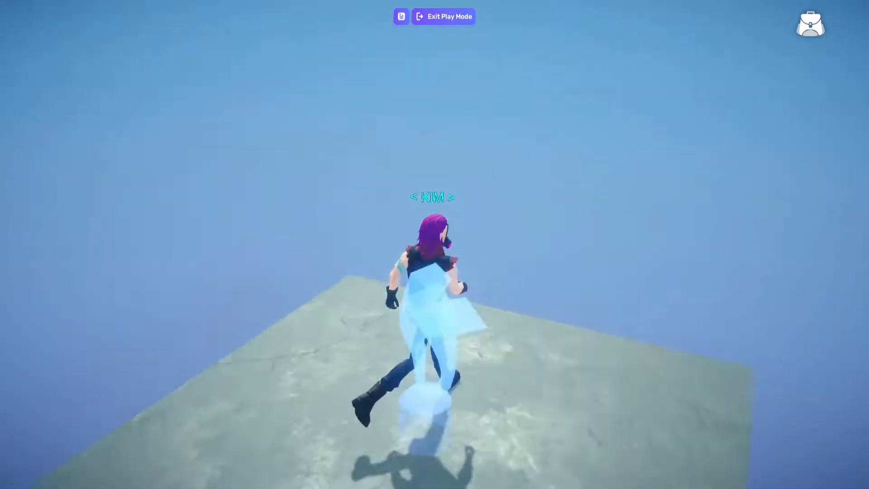
key("s")
key("w")
key("d")
key("a")
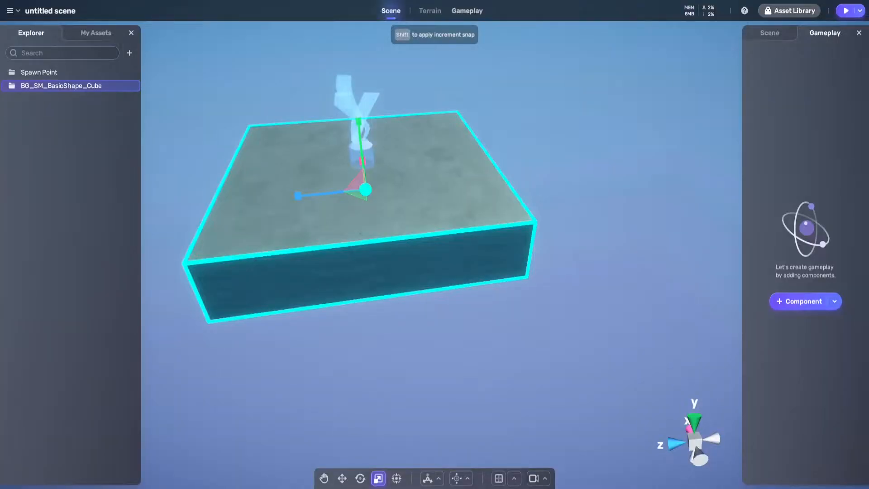
key("s")
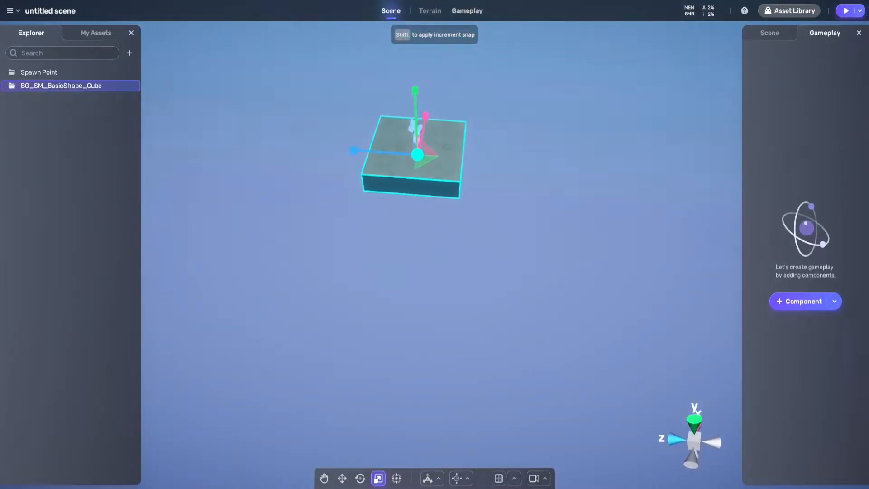
Duplicate the platform cube and lower the copy until it sits directly beneath the original
key("ctrl+d")
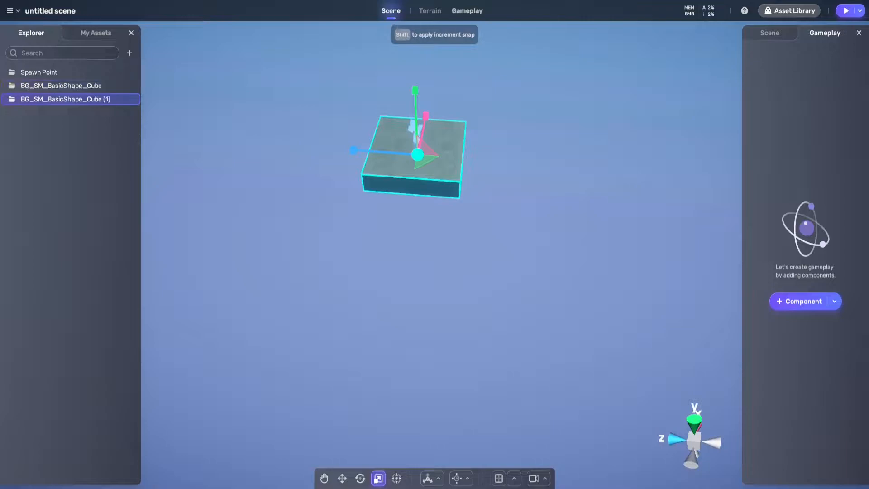
key("w")
left_click_drag(415, 77, 416, 92)
Stretch the lower copy along Z to about three times its length and slide it so it extends out in front of the spawn platform
key("r")
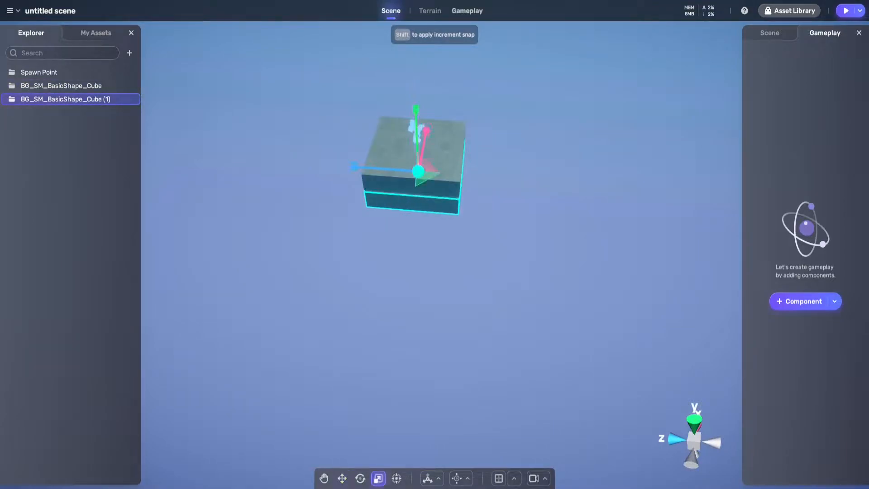
left_click_drag(354, 167, 2, 139)
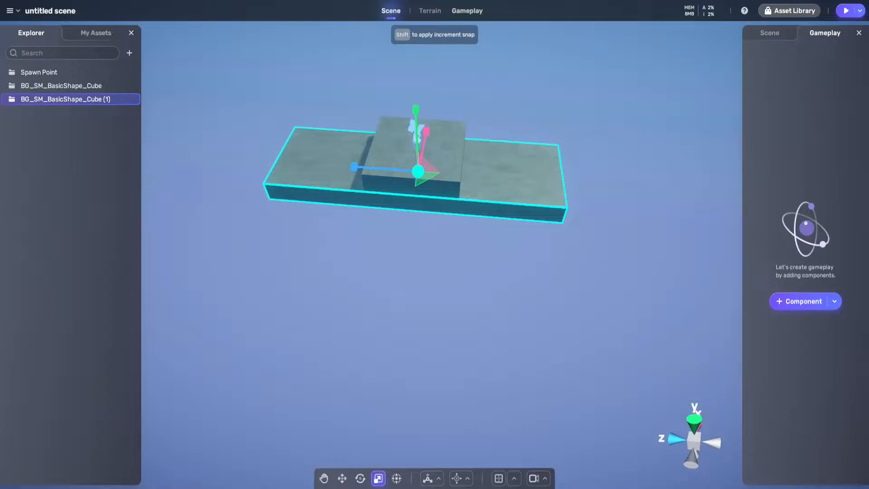
left_click(342, 479)
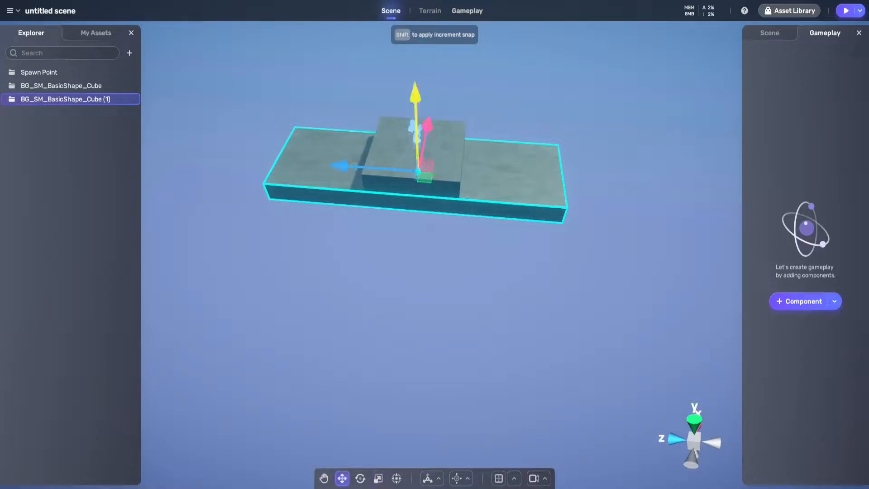
left_click_drag(341, 166, 434, 173)
Play the scene, move the character down to the long lower platform and back up to the spawn platform, and exit play mode
key("d")
right_click_drag(521, 240, 527, 220)
key("w")
key("a")
key("d")
left_click(845, 10)
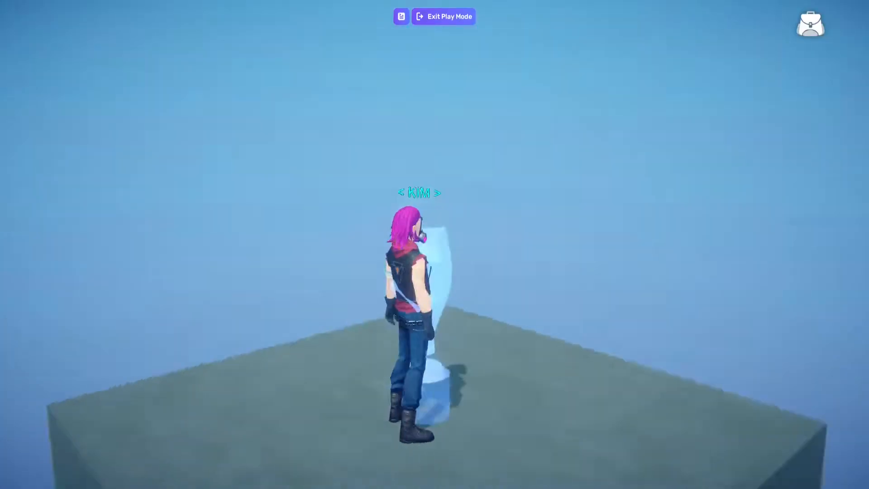
key("w")
key("space")
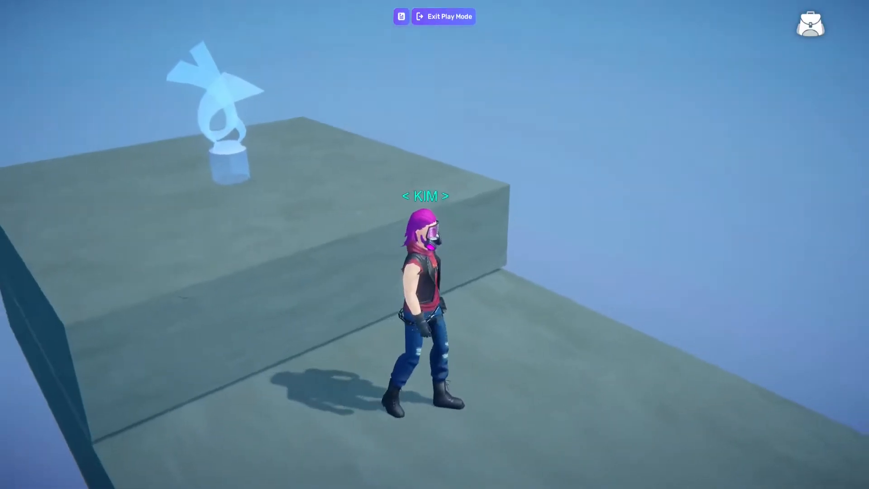
key("w")
key("space")
key("s")
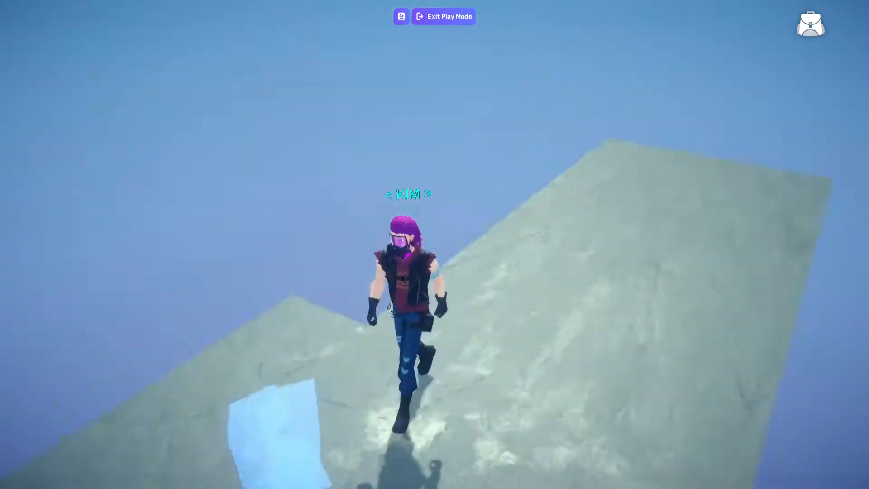
key("d")
Add a Cube from the basic shape assets onto the lower platform in front of the spawn platform
right_click_drag(489, 122, 452, 181)
scroll(453, 195, "down", 8)
scroll(453, 195, "up", 1)
scroll(425, 204, "down", 3)
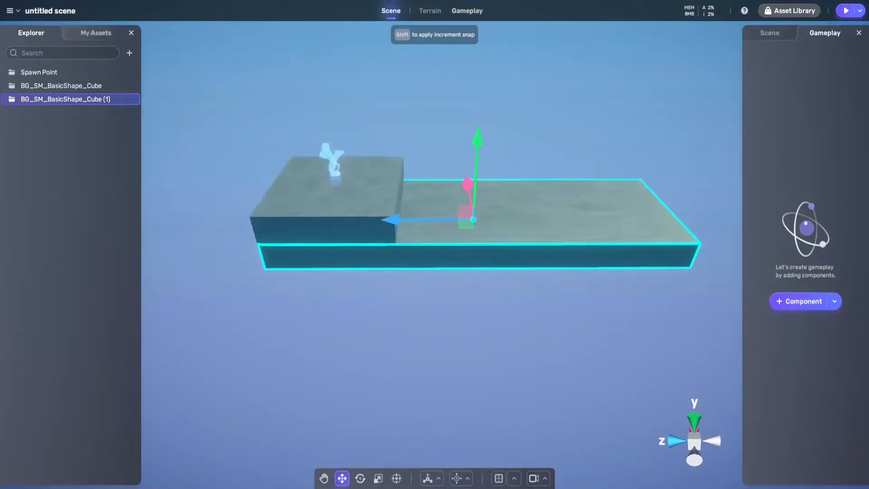
left_click(96, 33)
left_click_drag(123, 211, 437, 206)
right_click_drag(437, 206, 570, 222)
key("a")
key("e")
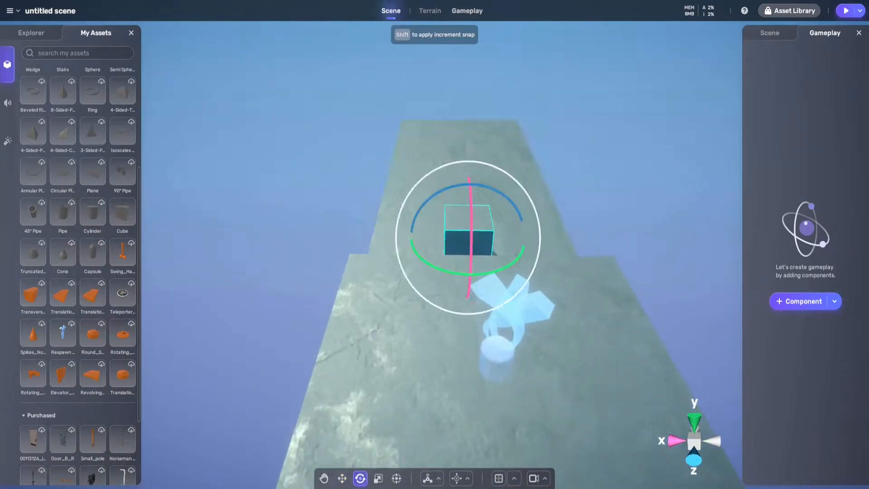
Make the new cube a tall block and move it along Z against the spawn platform's front edge
key("d")
right_click_drag(521, 222, 403, 218)
key("a")
key("w")
left_click_drag(376, 220, 321, 222)
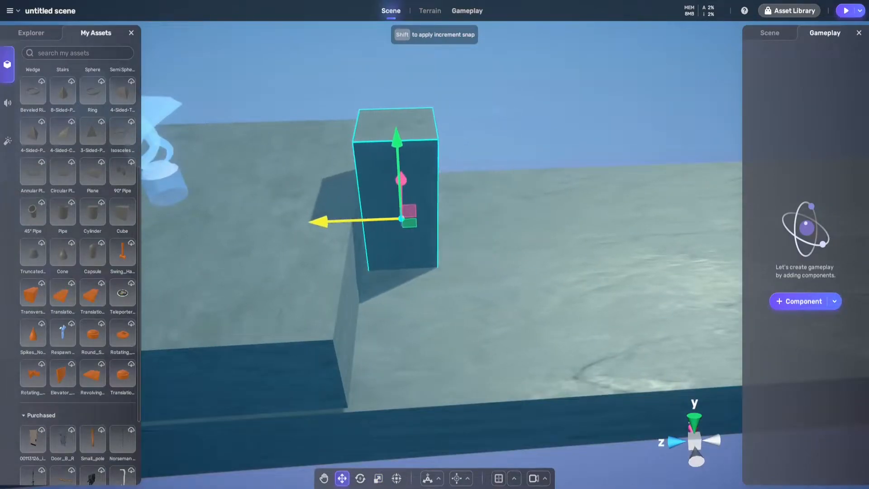
Duplicate the tall block and move the copy along Z farther down the lower platform, leaving a gap between the two
key("a")
right_click_drag(321, 222, 373, 230)
key("d")
key("w")
key("s")
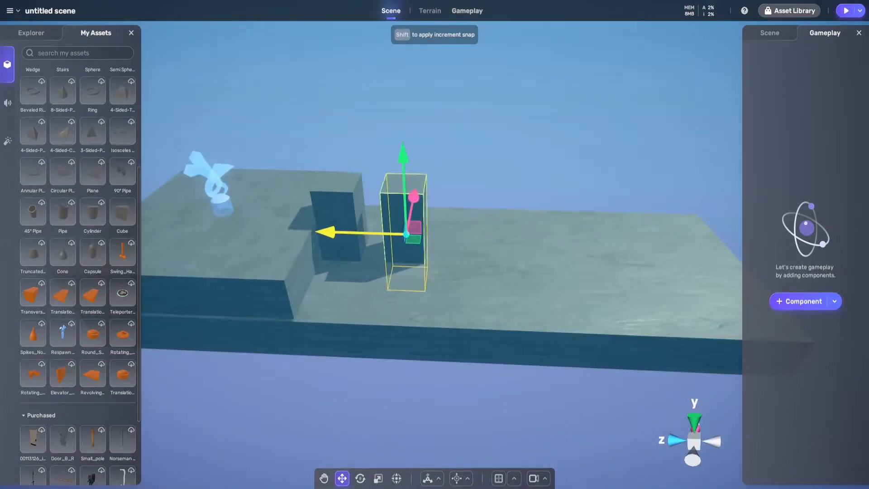
key("a")
right_click_drag(341, 232, 445, 236)
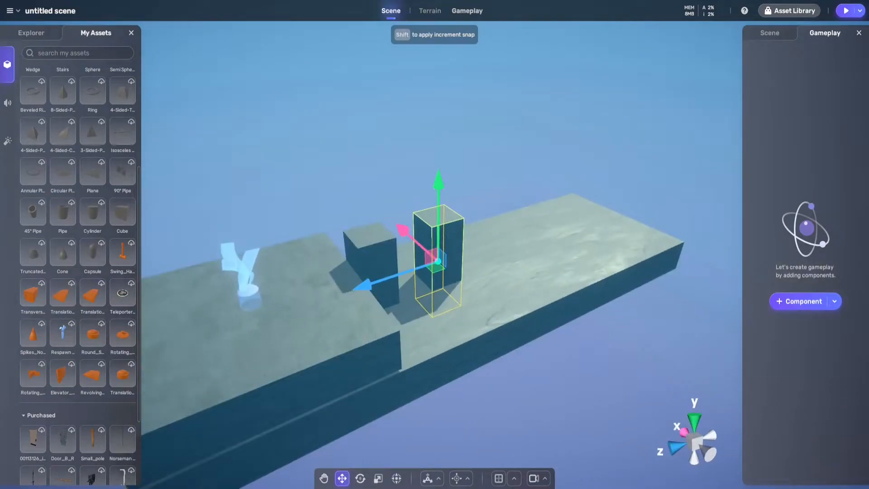
Play the scene and jump the character from the spawn platform across the two tall blocks
left_click(845, 11)
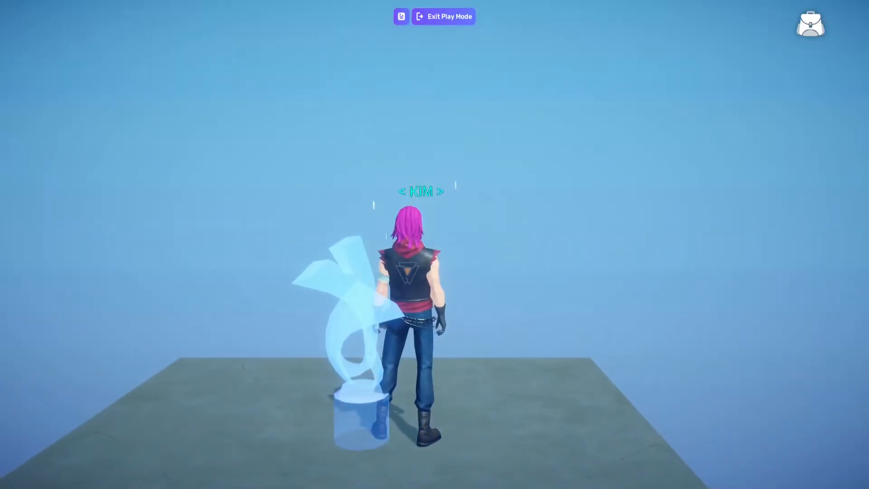
key("w")
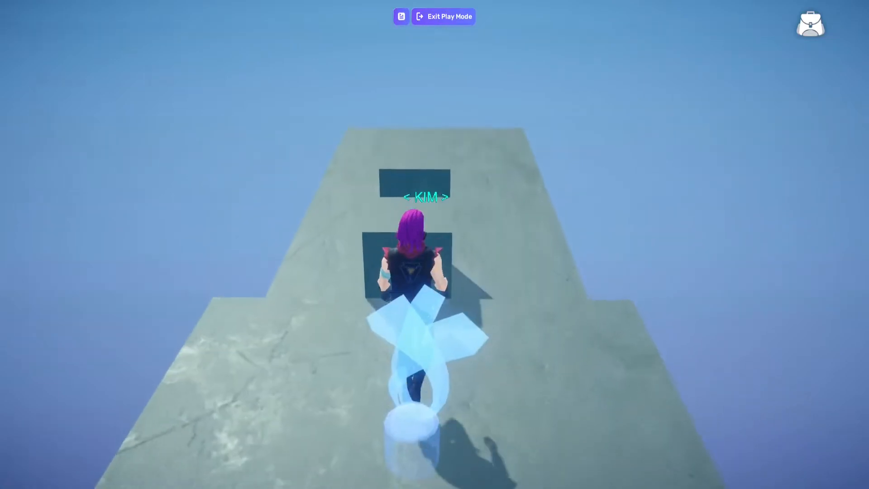
key("w")
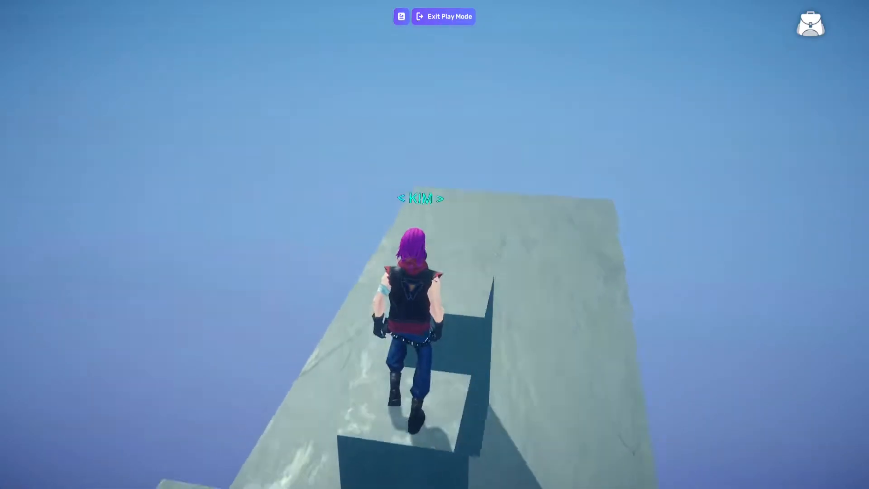
key("s")
key("space")
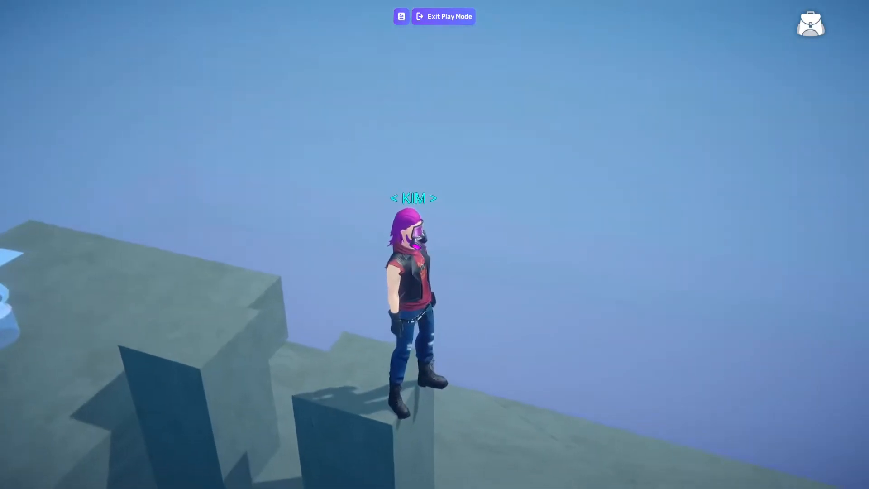
Drop the character to the lower platform, test jumping beside the blocks, and climb back across them from the spawn platform
key("s")
key("w")
key("space")
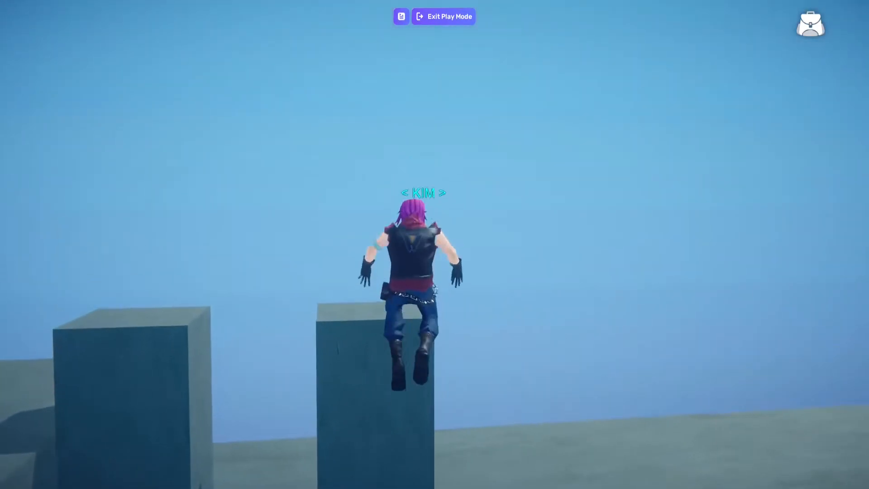
key("a")
key("w")
key("space")
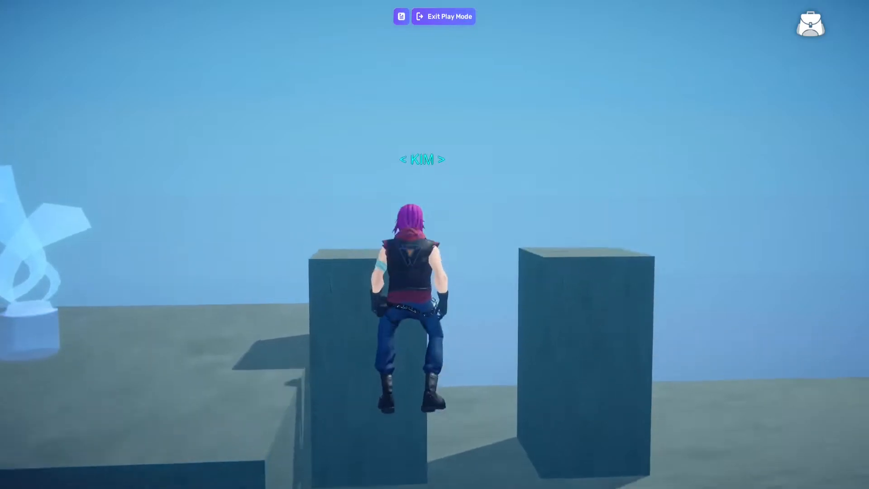
key("a")
key("space")
key("space")
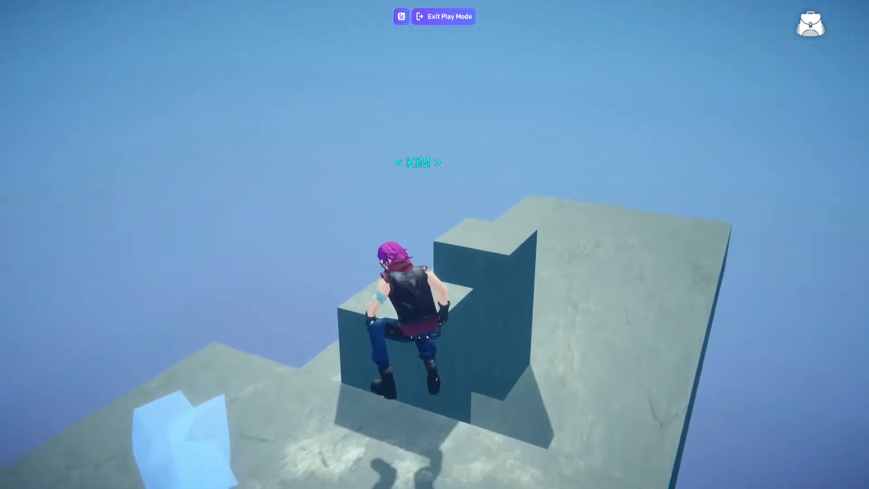
key("w")
key("space")
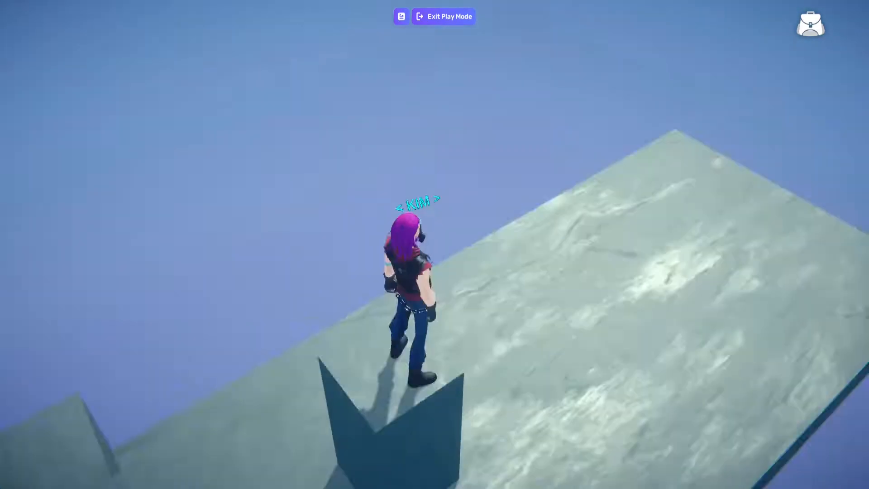
Look over the rest of the lower platform from the top of the far block and exit play mode
key("w")
key("a")
key("a")
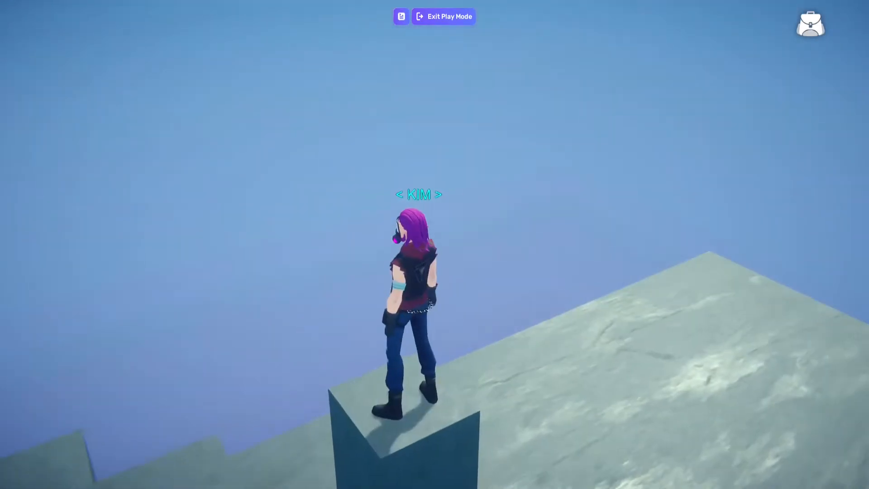
key("w")
key("a")
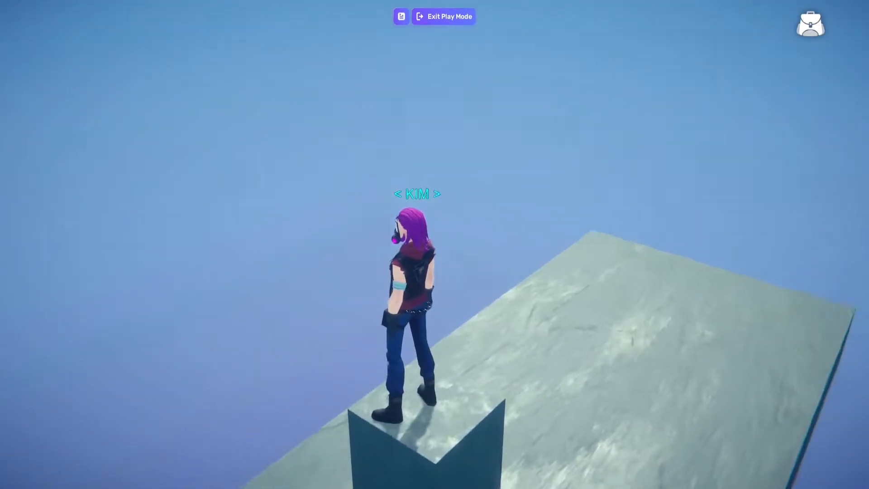
key("w")
key("a")
key("w")
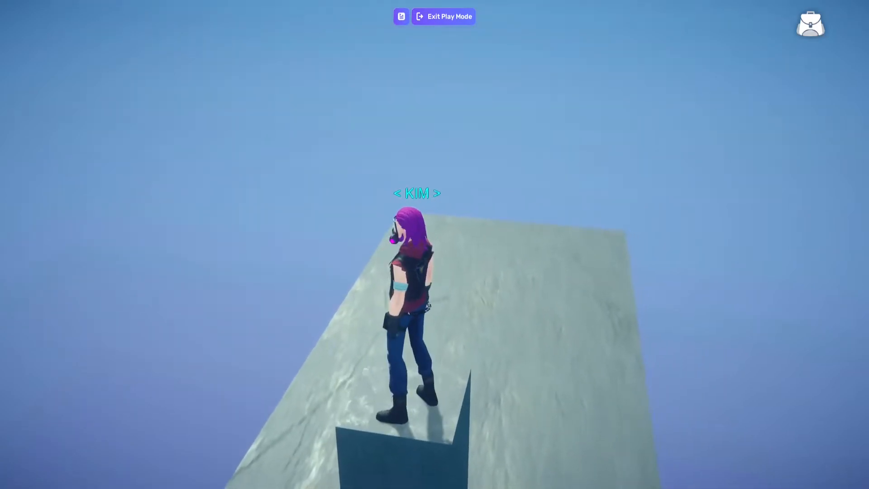
key("d")
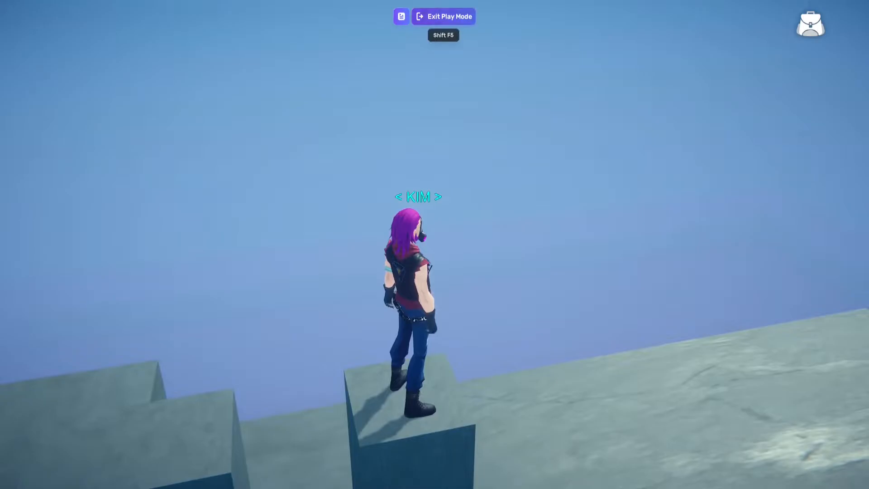
key("shift+F5")
Shorten the long lower platform along Z until its near end lines up with the spawn platform's front edge
left_click_drag(536, 172, 568, 182)
key("s")
left_click(543, 272)
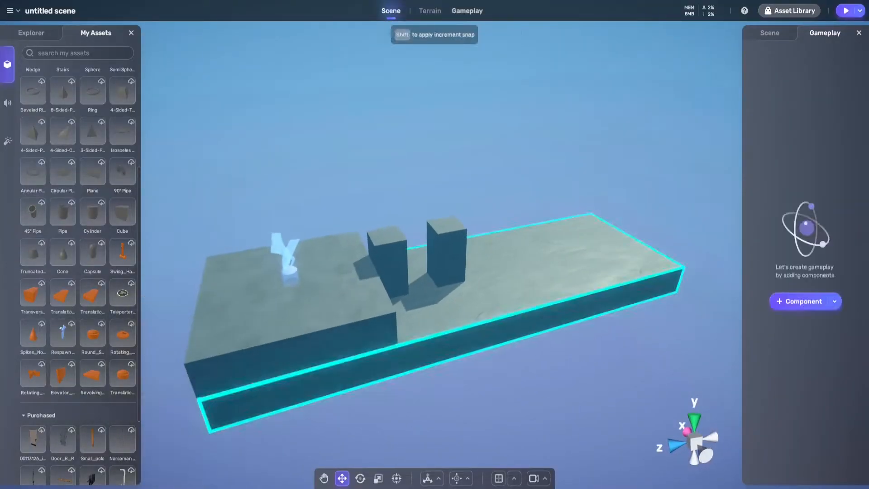
right_click_drag(543, 272, 489, 281)
key("d")
key("e")
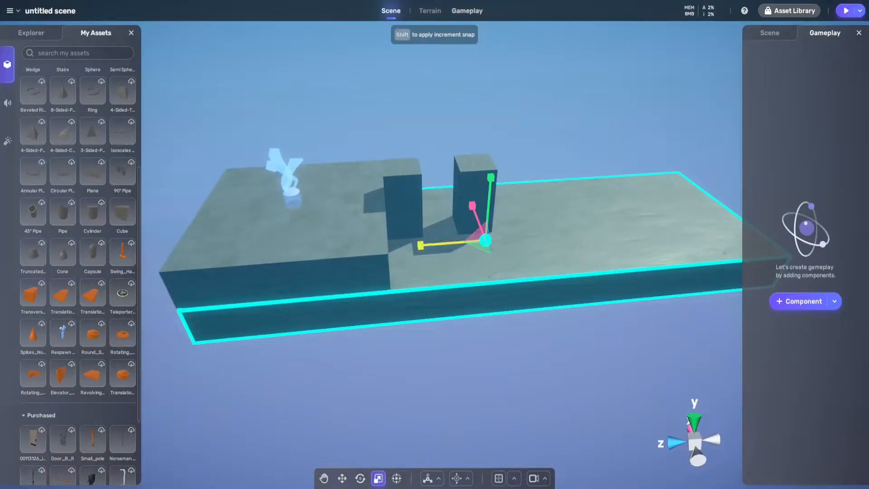
left_click_drag(518, 238, 739, 221)
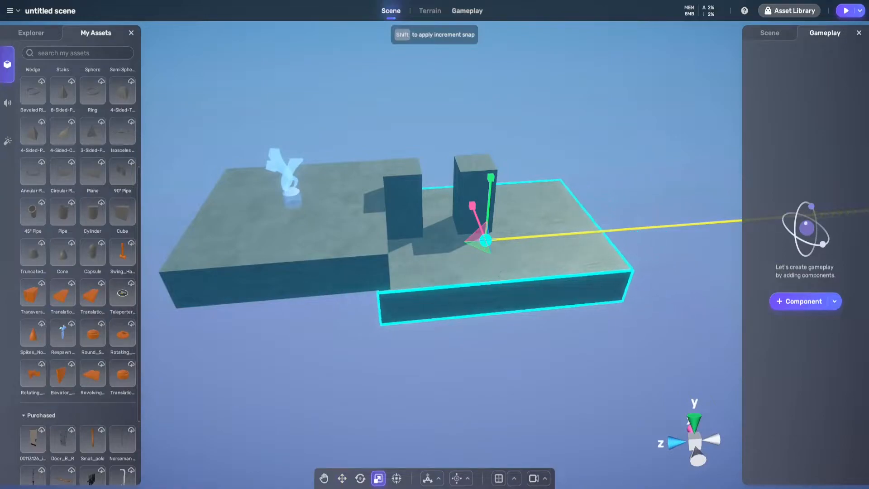
Move the lower platform sideways to sit beneath the two tall blocks and slide it partly under the spawn platform along Z
left_click_drag(489, 225, 412, 278)
right_click_drag(413, 278, 359, 268)
key("d")
key("s")
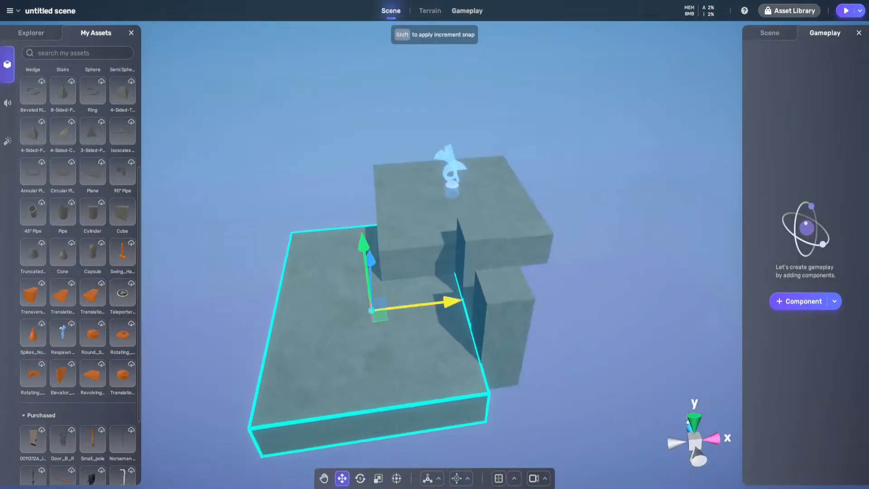
left_click_drag(417, 306, 518, 295)
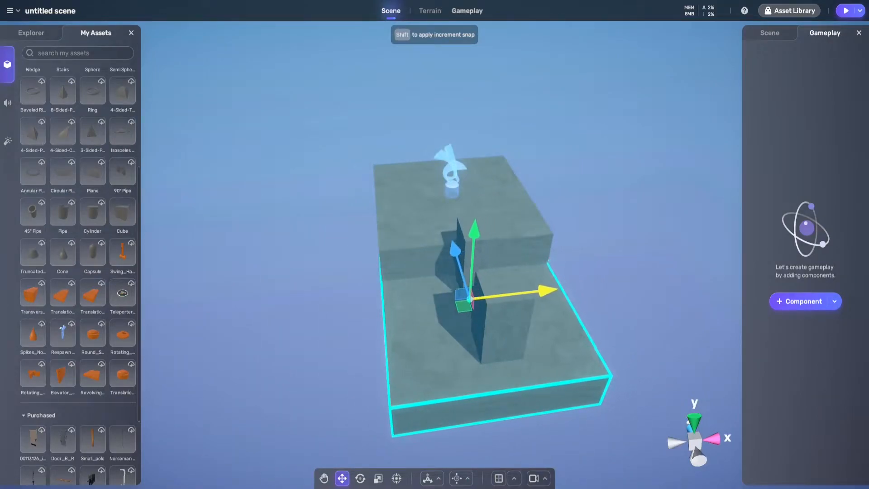
key("a")
right_click_drag(332, 295, 344, 297)
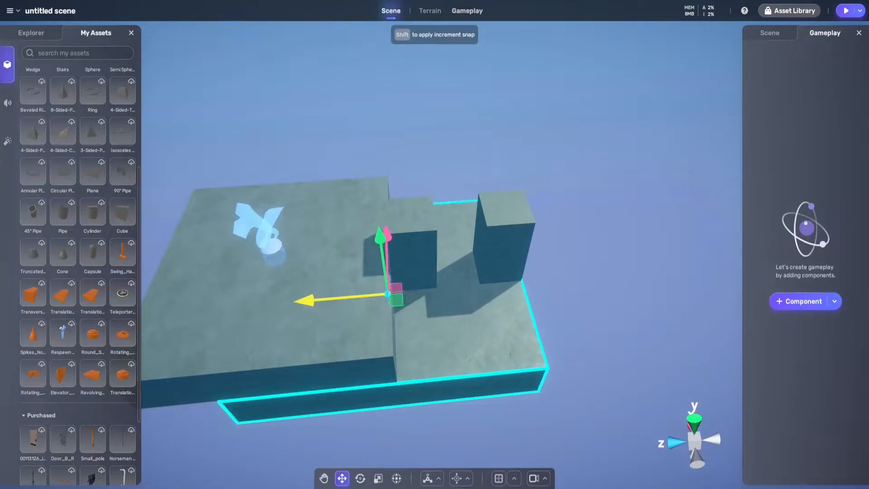
mouse_move(407, 312)
right_mouse_down()
mouse_move(425, 319)
mouse_move(394, 312)
right_mouse_up()
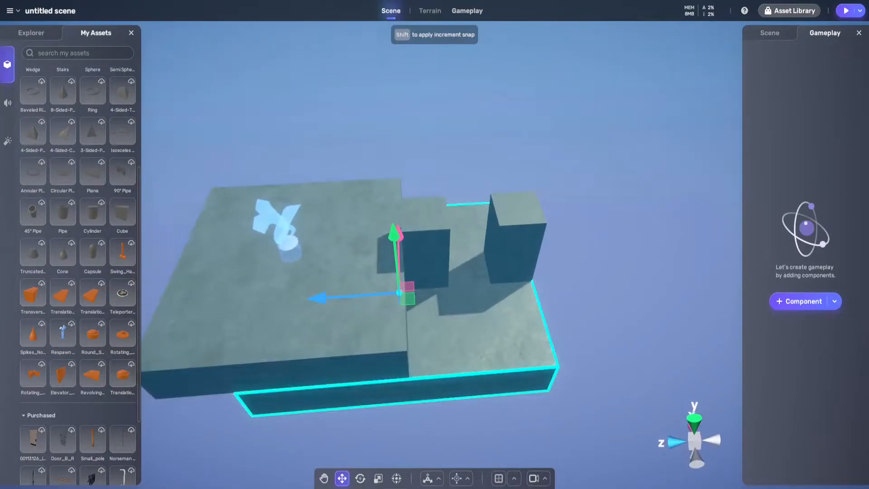
Duplicate the far tall block and move the copy along Z past the lower platform's far edge
key("d")
key("d")
right_click_drag(344, 295, 430, 253)
key("a")
key("s")
key("a")
key("d")
key("d")
key("a")
key("s")
key("d")
key("a")
left_click(353, 282)
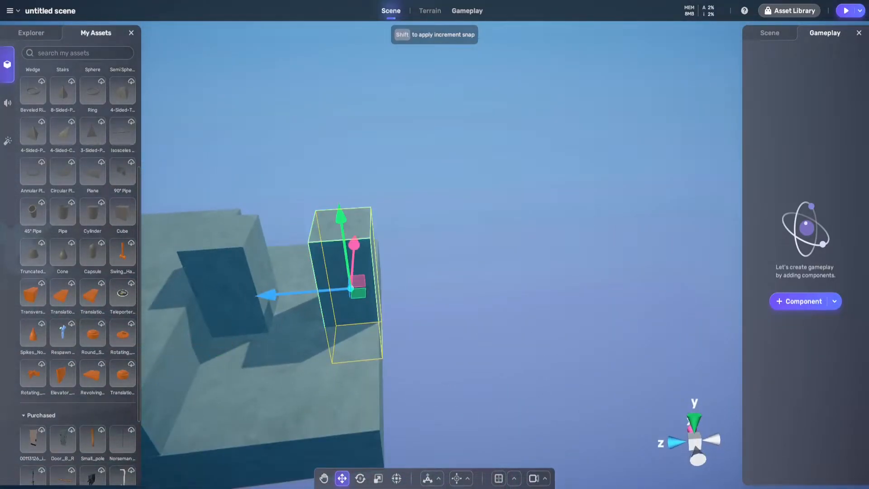
left_click_drag(269, 296, 386, 285)
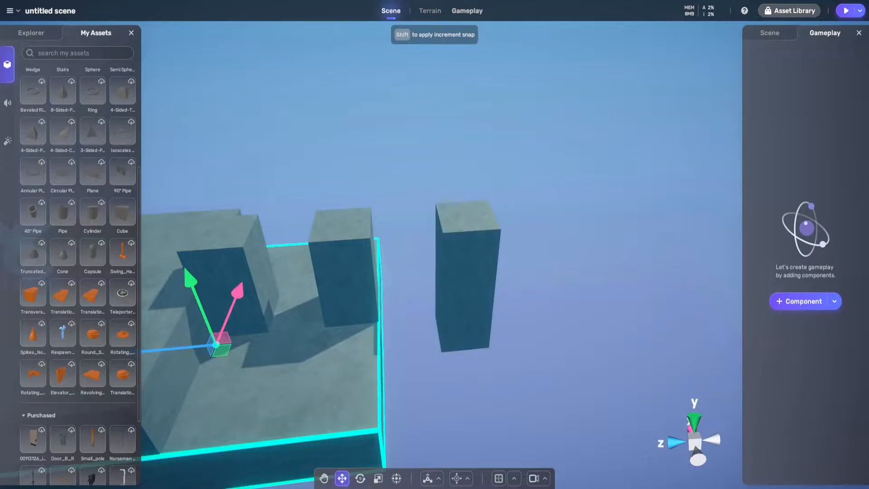
Duplicate the lower platform and place the copy along Z just beyond the third block
scroll(316, 304, "down", 5)
left_click_drag(312, 305, 551, 293)
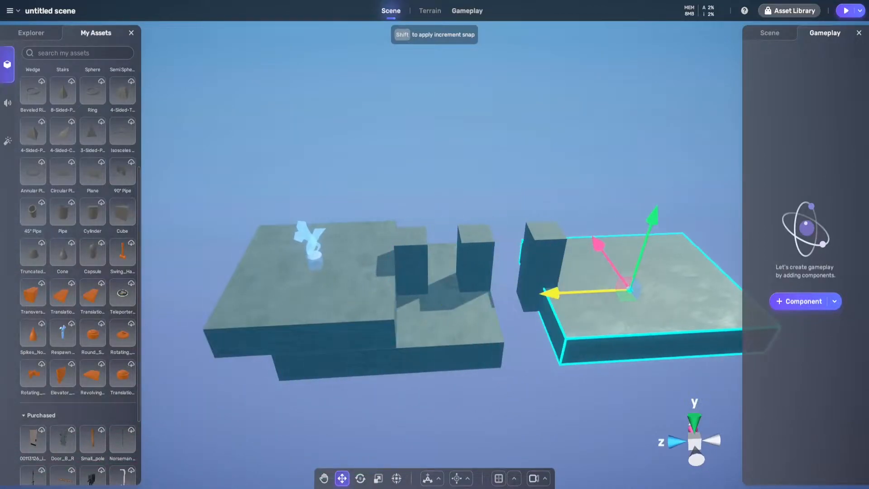
right_click_drag(560, 294, 527, 315)
key("w")
key("s")
key("d")
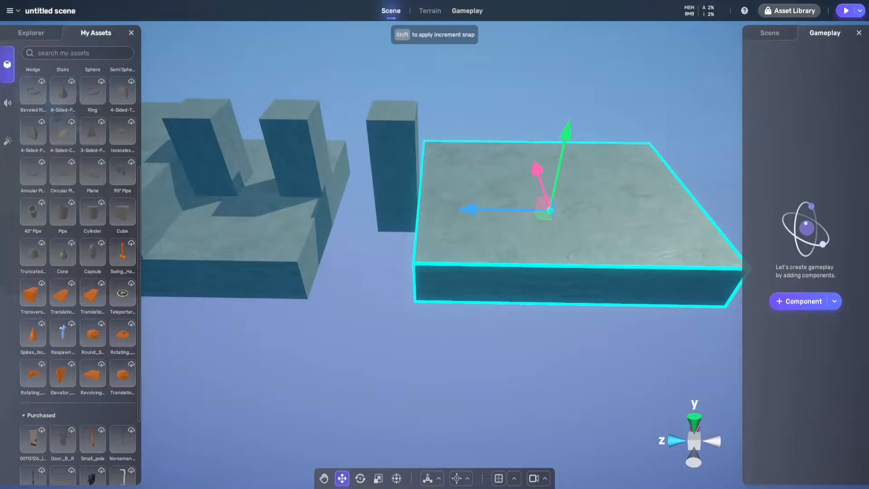
Play the scene, jump the character across the blocks to the second lower platform and back, and exit play mode
left_click(846, 10)
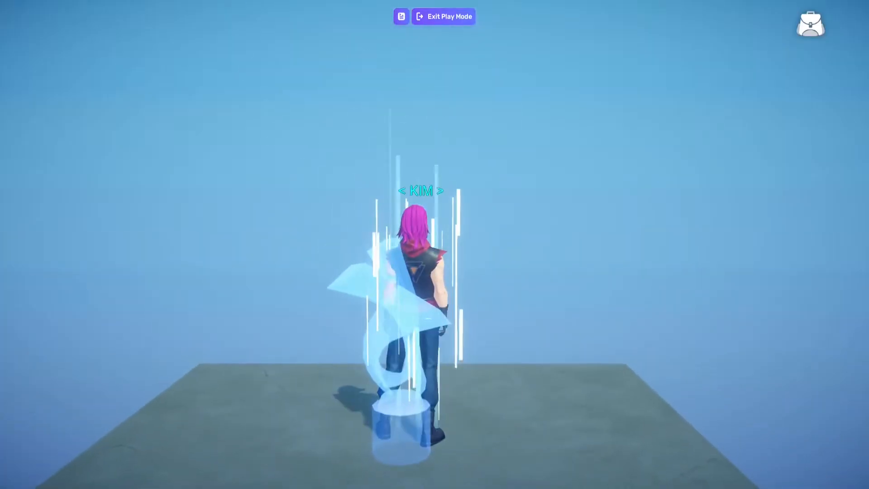
key("w")
key("d")
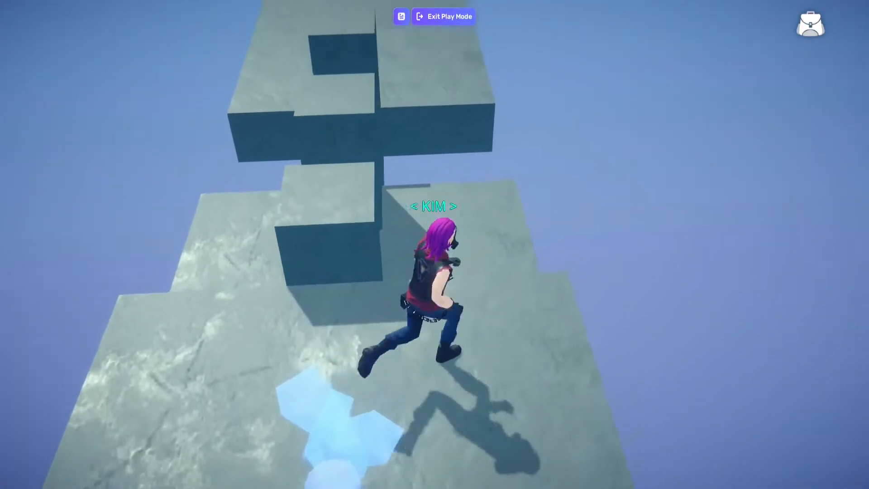
key("space")
key("space")
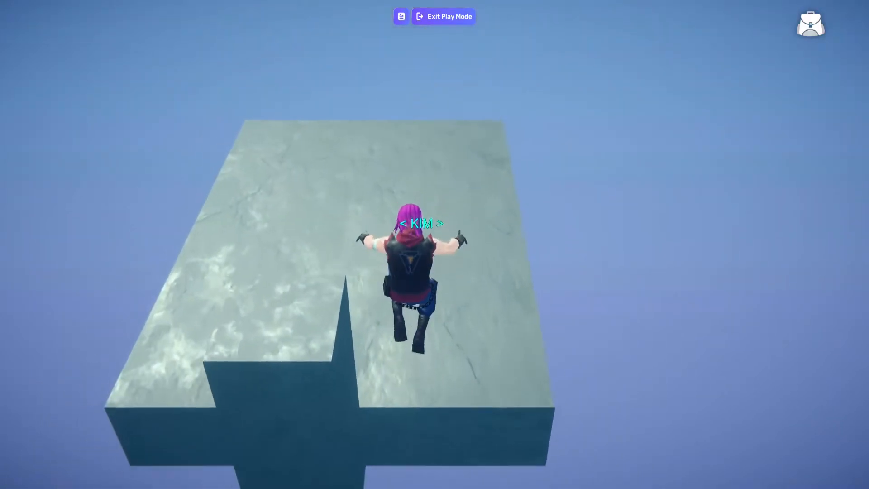
key("a")
key("space")
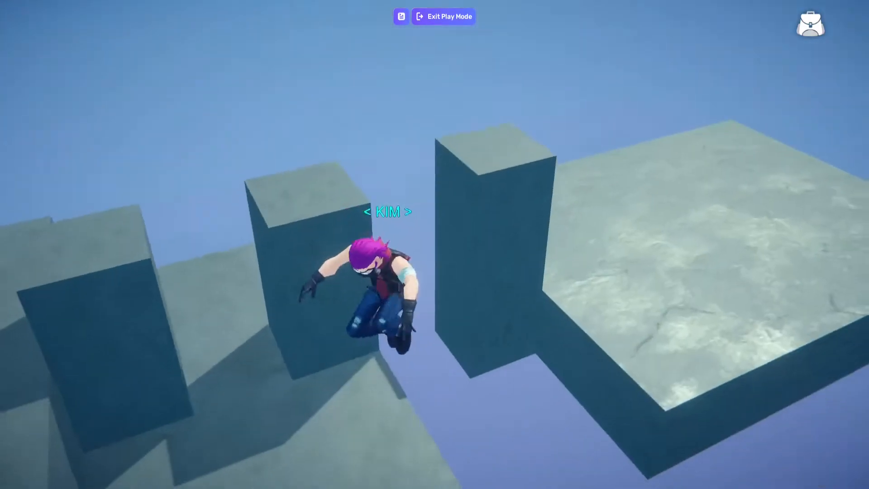
key("a")
key("w")
left_click(444, 16)
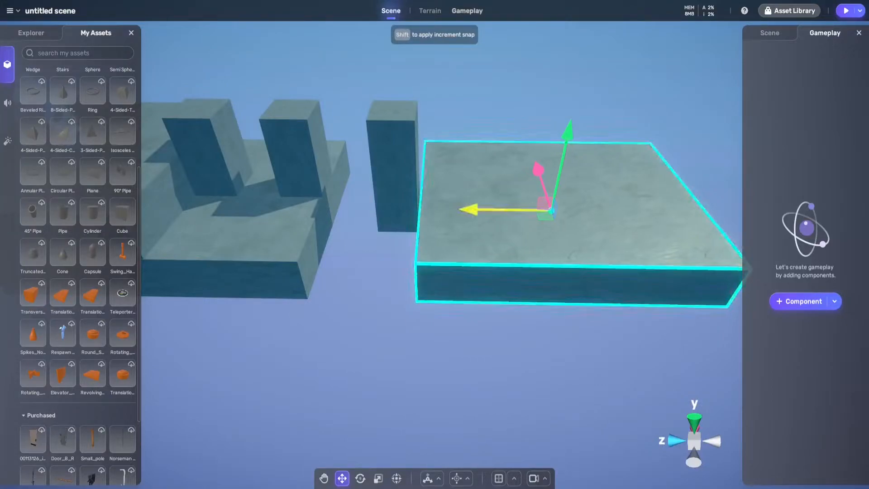
Move the second lower platform farther along Z and duplicate the third block onto its near end
left_click_drag(507, 210, 603, 211)
left_click(392, 181)
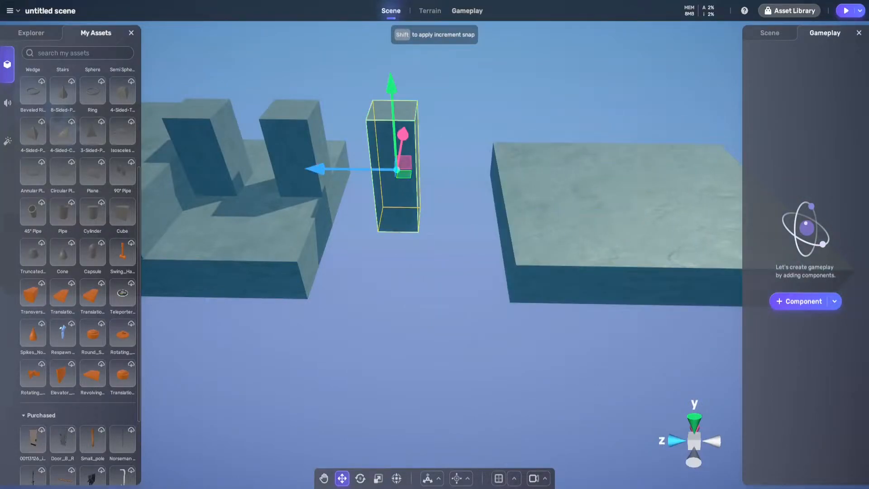
left_click_drag(318, 169, 450, 170)
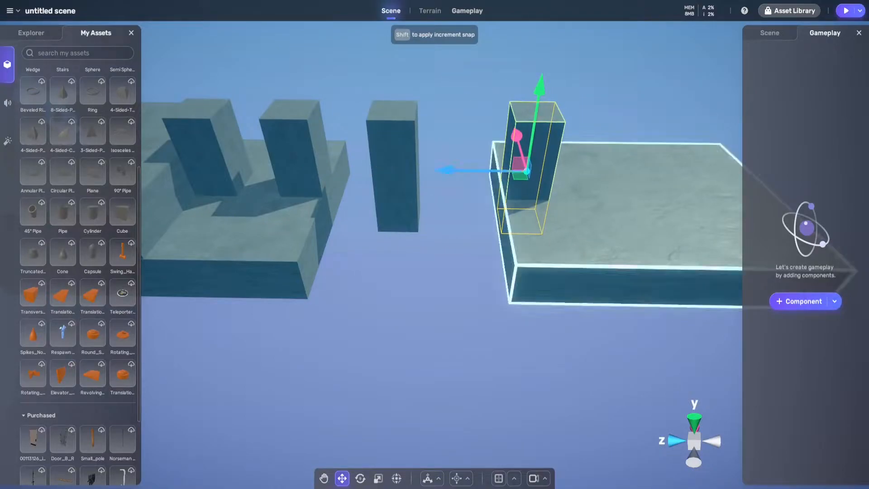
left_click_drag(556, 211, 536, 211)
Fine-tune the positions of the third and fourth blocks along Z to adjust the jumping gaps
left_click(534, 139)
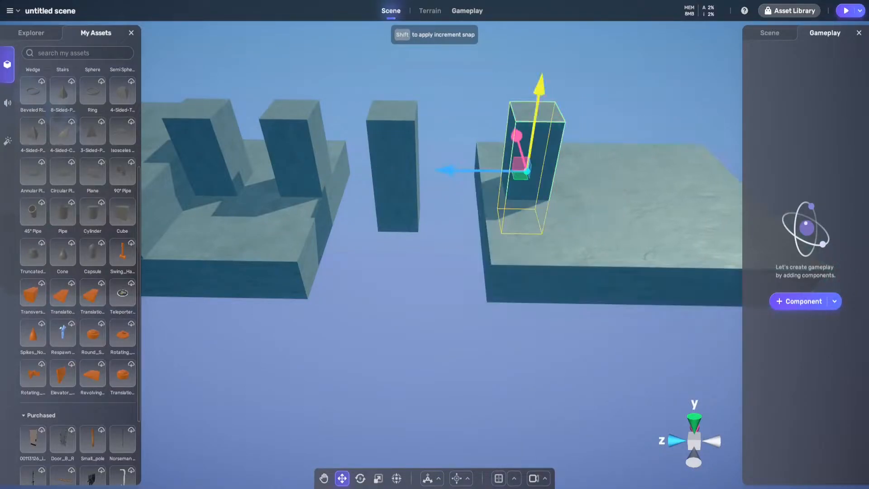
left_click_drag(448, 170, 432, 171)
right_click_drag(446, 181, 418, 174)
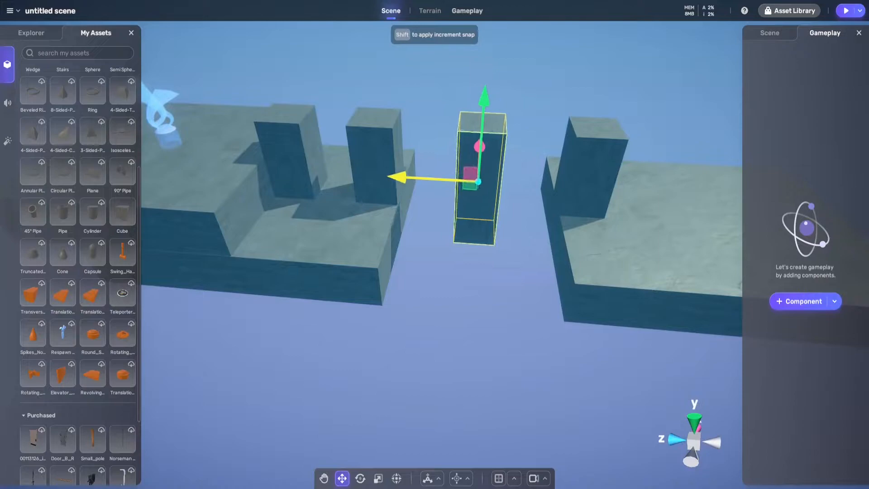
right_click_drag(395, 178, 463, 197)
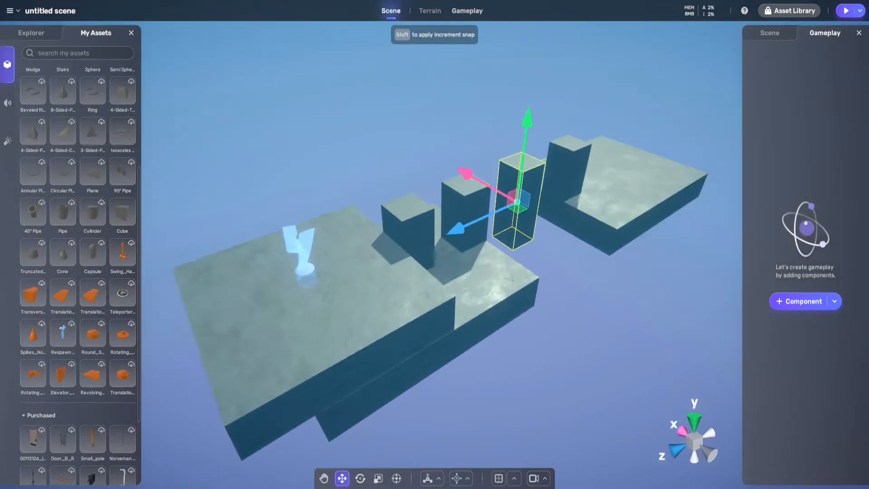
Play the scene and jump the character across all the blocks to the second lower platform
left_click(845, 11)
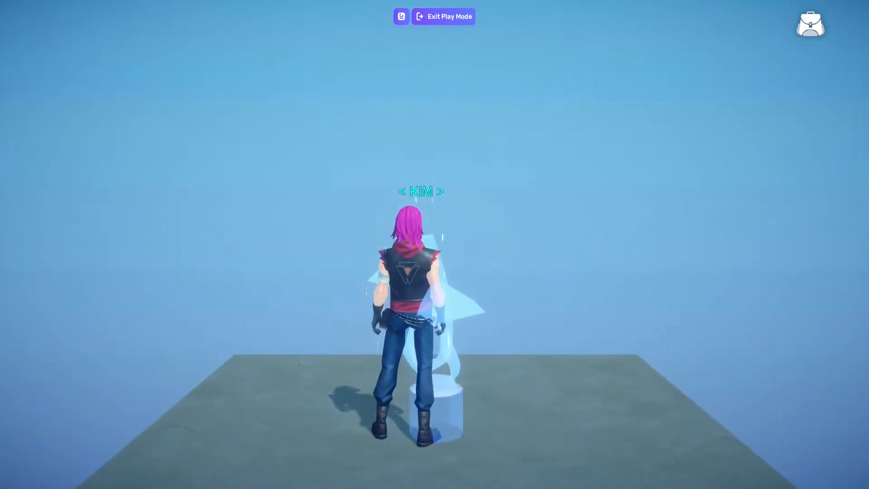
key("w")
key("space")
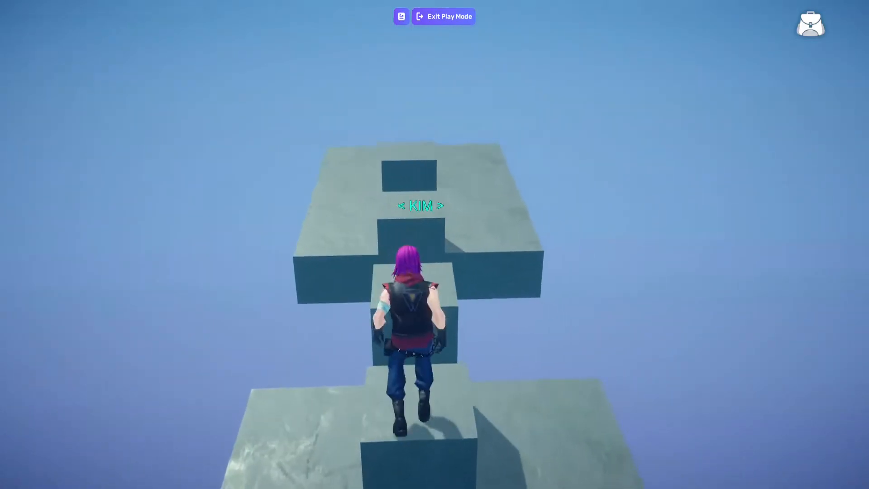
key("space")
key("w")
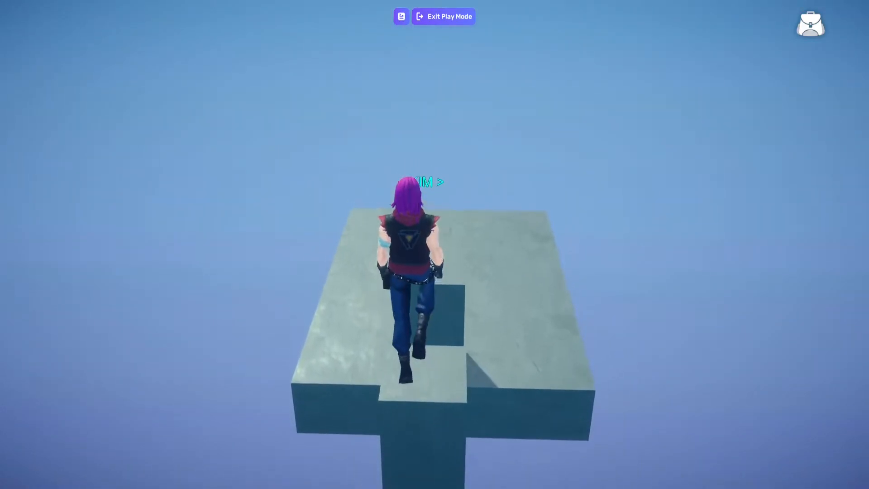
key("space")
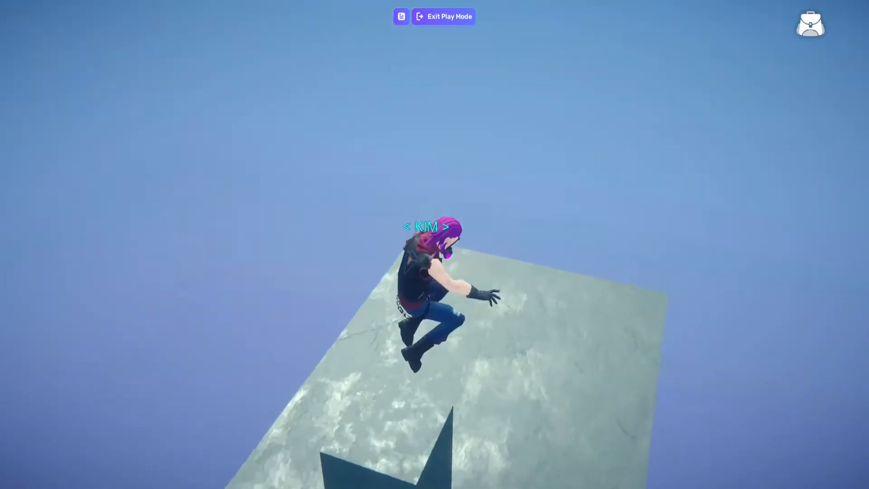
Jump the character back across the blocks towards the spawn platform, retry the course, and exit play mode
key("w")
key("space")
key("w")
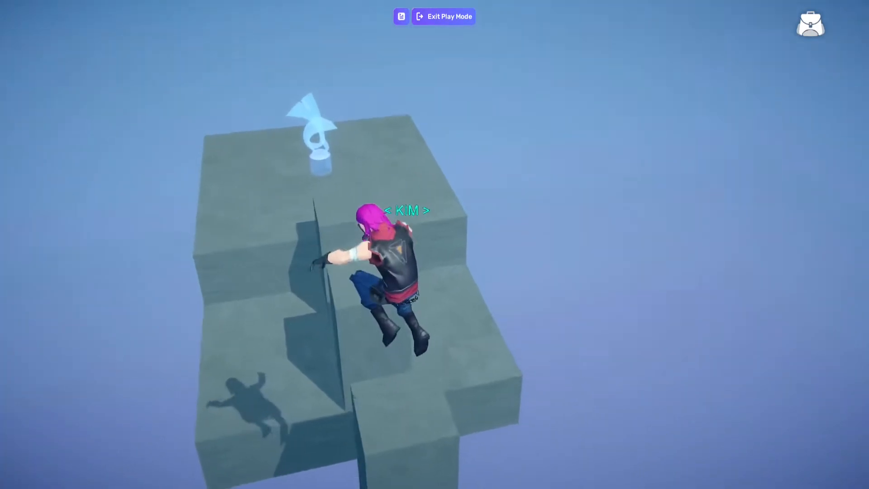
key("w")
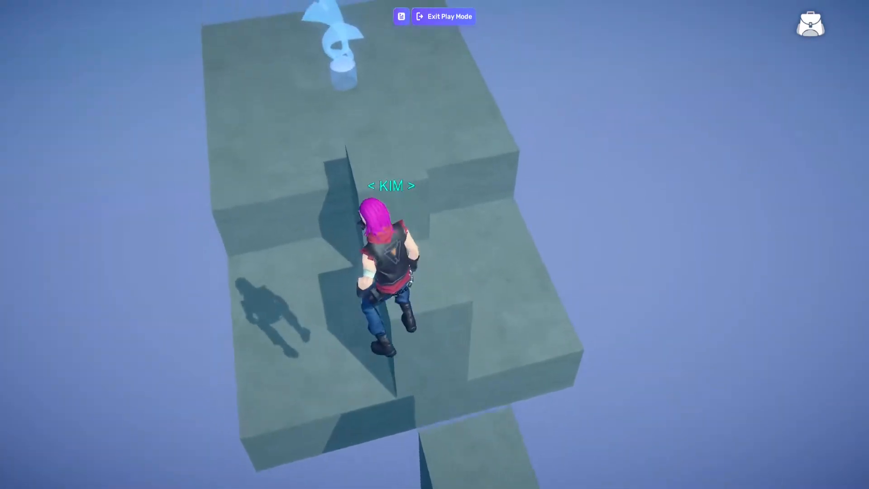
key("space")
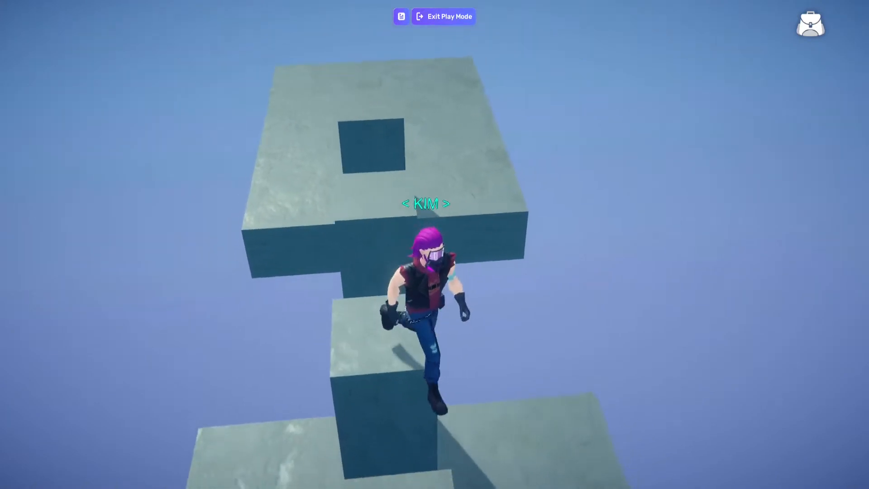
key("w")
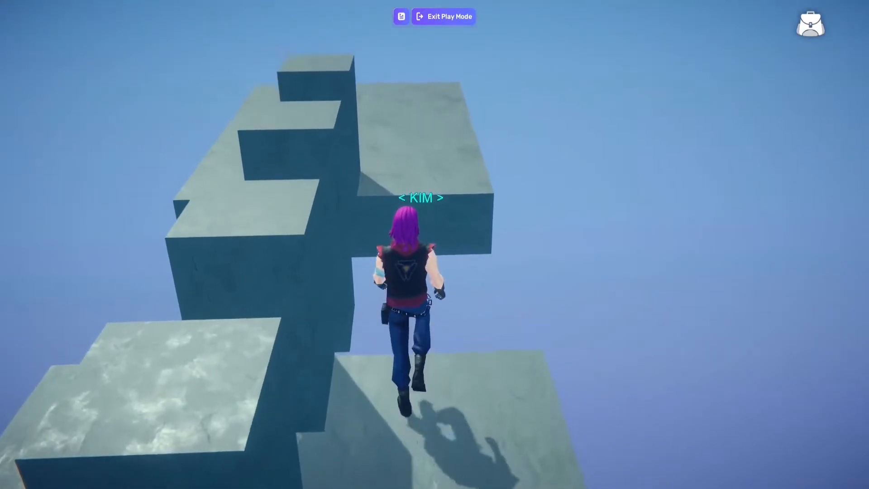
key("w")
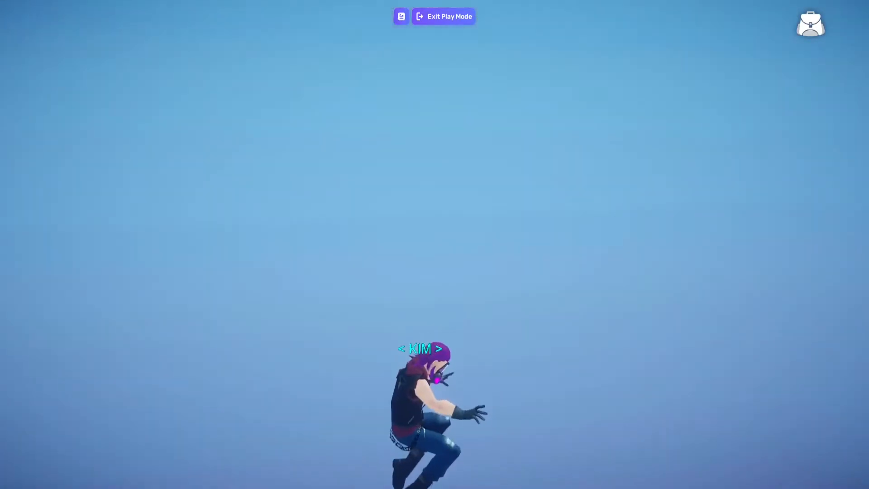
left_click(443, 16)
Duplicate the block on the second lower platform and place the copy directly behind it, lowered to about half height as a step
key("d")
right_click_drag(528, 181, 566, 173)
key("a")
key("s")
key("w")
key("d")
key("a")
key("d")
key("w")
key("a")
key("d")
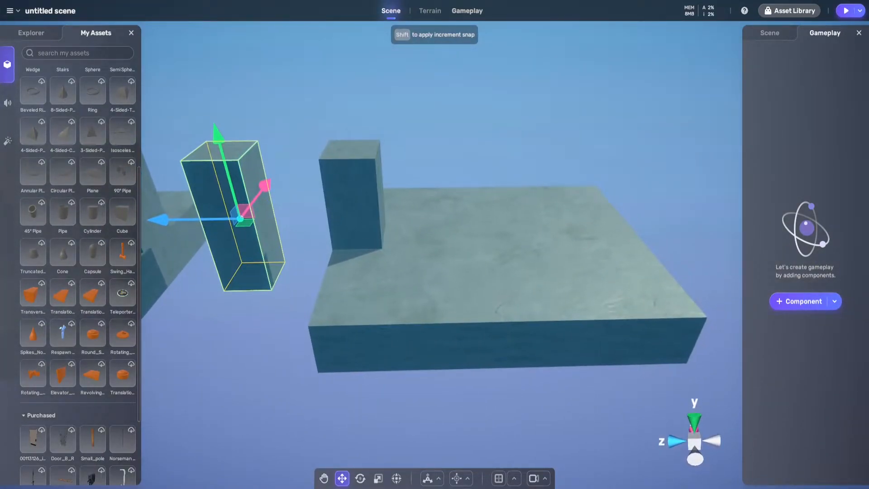
right_click_drag(358, 200, 353, 202)
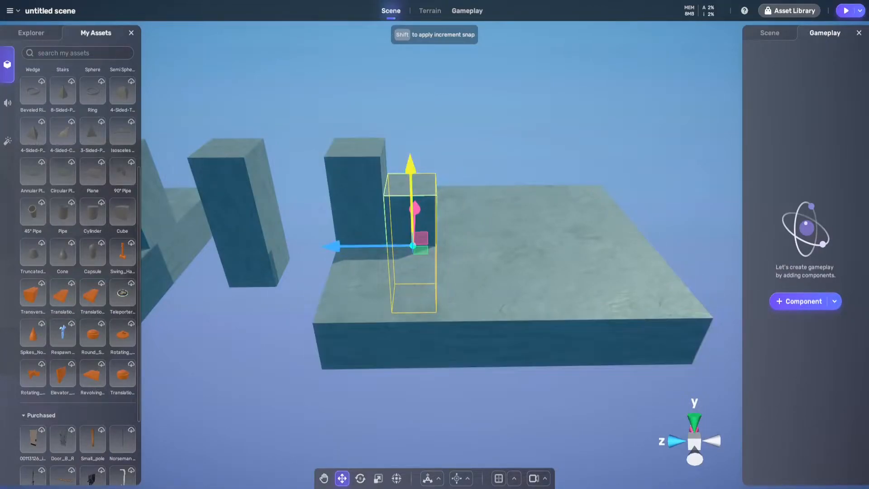
key("d")
right_click_drag(421, 181, 480, 176)
key("a")
key("d")
key("d")
key("a")
key("Escape")
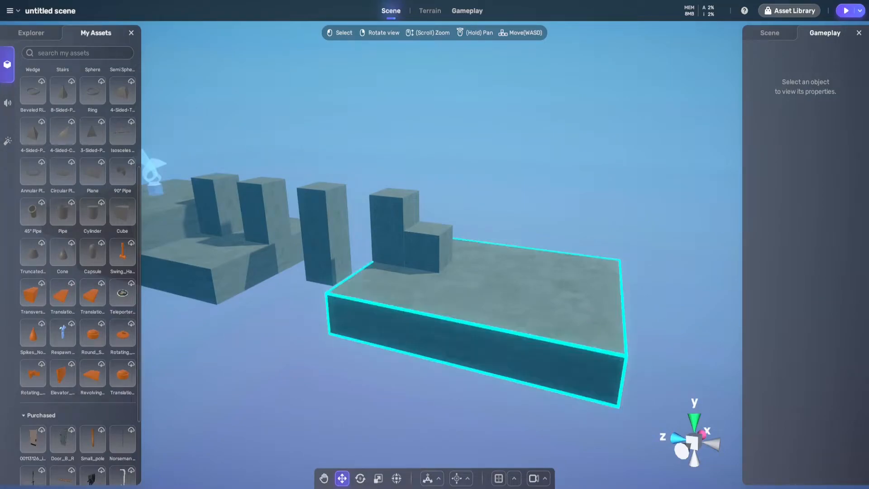
Examine the blocks, gaps and second lower platform from the side and from the far end
right_click_drag(475, 294, 539, 295)
key("a")
key("a")
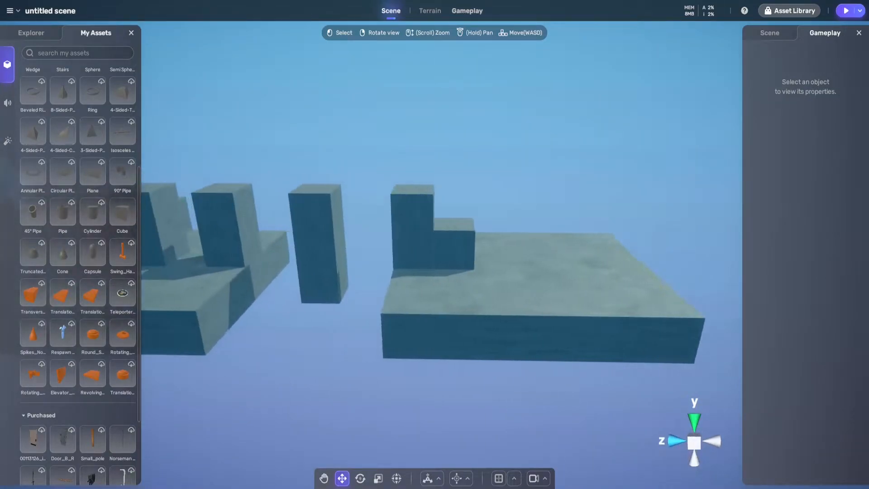
key("d")
key("a")
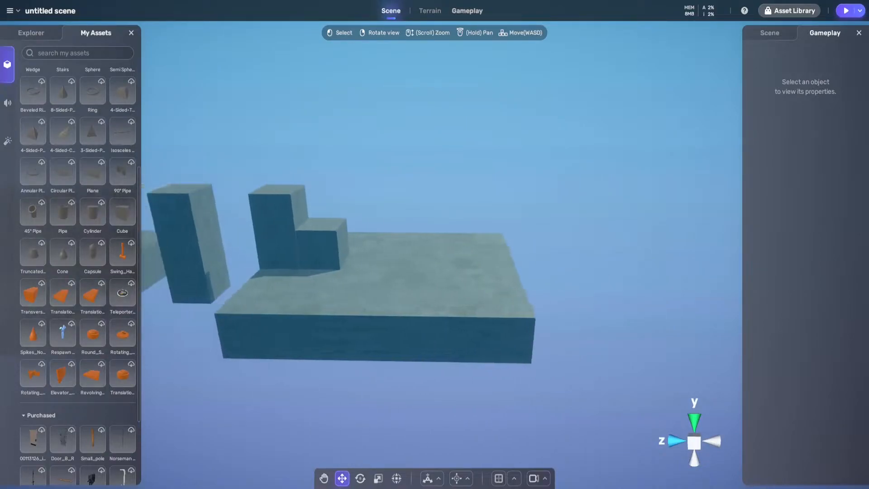
key("a")
key("d")
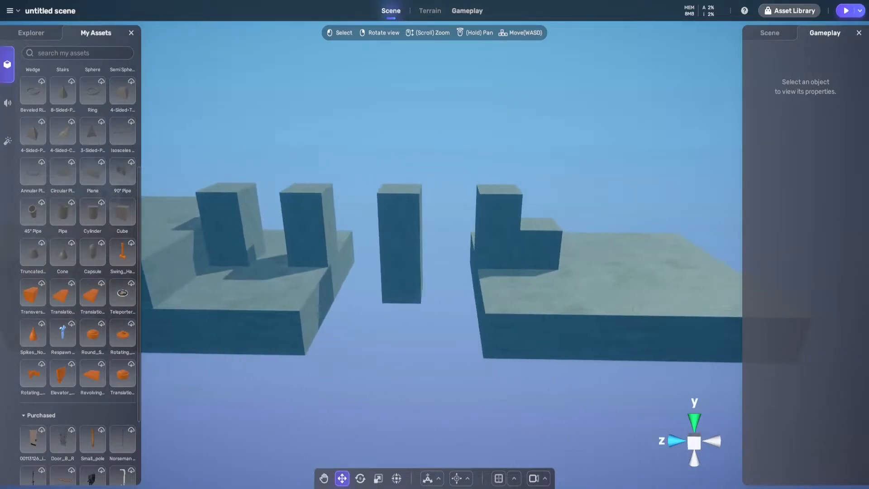
key("d")
right_click_drag(457, 312, 380, 305)
key("a")
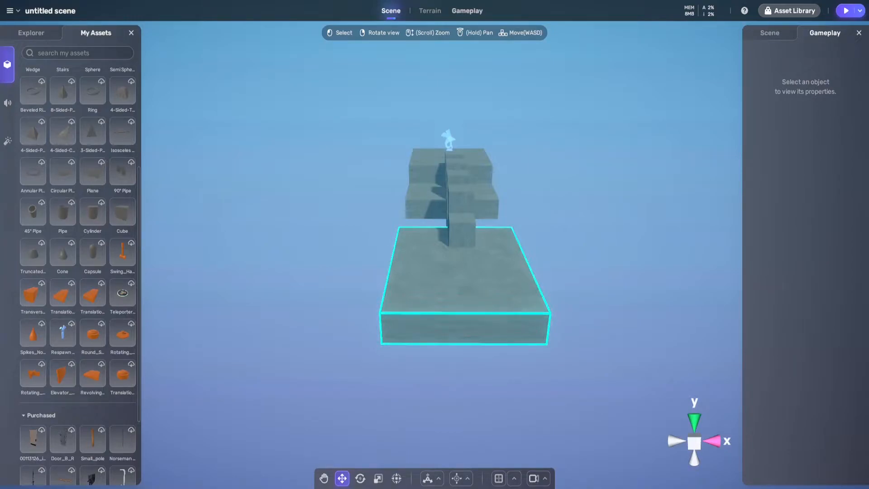
key("a")
right_click_drag(462, 276, 625, 293)
key("s")
key("d")
key("a")
key("d")
key("w")
key("a")
key("d")
key("d")
key("w")
key("a")
key("s")
key("d")
key("d")
key("w")
key("a")
key("s")
Duplicate the second lower platform and move the copy directly behind it, away from the spawn point
key("d")
key("w")
key("a")
key("s")
key("d")
key("a")
key("s")
left_click(448, 254)
key("d")
right_click_drag(448, 255, 390, 246)
key("d")
key("s")
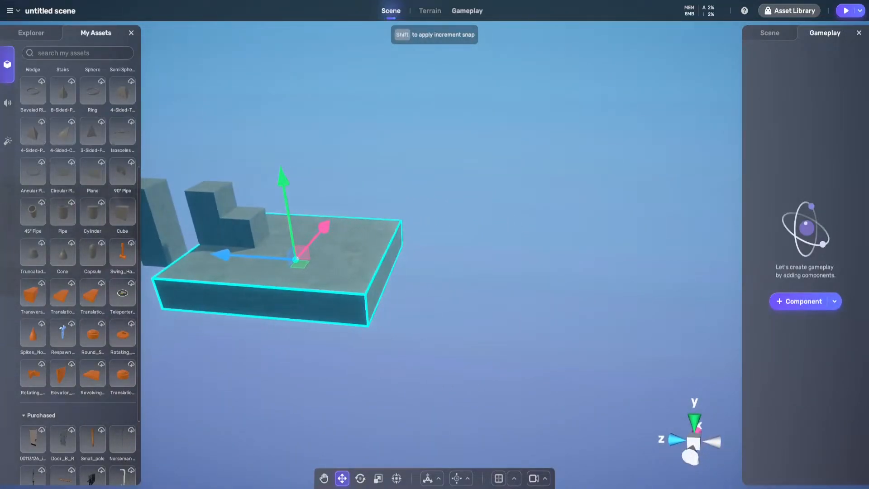
key("ctrl+d")
left_click_drag(226, 255, 372, 264)
Scale the copied platform along its X axis to more than twice its width
key("r")
key("d")
right_click_drag(372, 264, 272, 261)
key("d")
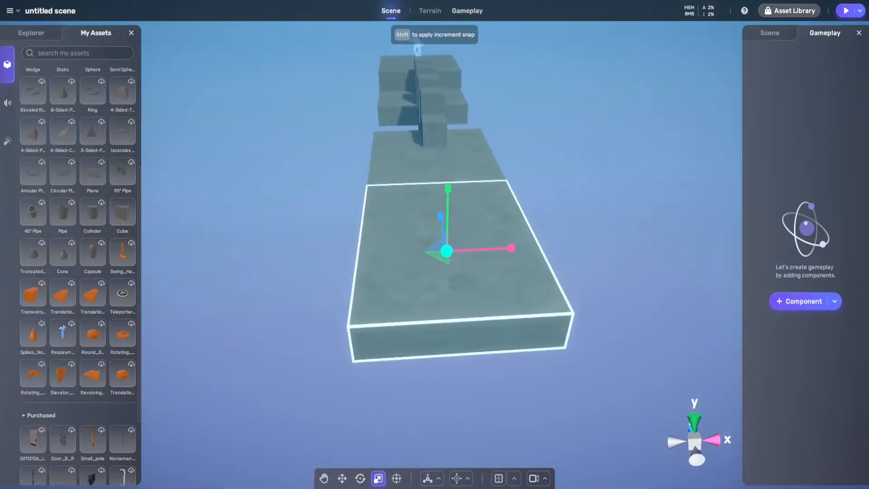
left_click_drag(510, 248, 864, 232)
Shift the widened platform along Z so that it adjoins the far edge of the second lower platform
key("a")
right_click_drag(408, 253, 677, 267)
key("a")
key("w")
left_click_drag(403, 252, 407, 220)
Add a cube from the asset library and place it on the far corner of the wide platform
key("d")
right_click_drag(408, 220, 358, 244)
key("a")
key("a")
key("s")
key("w")
key("d")
key("d")
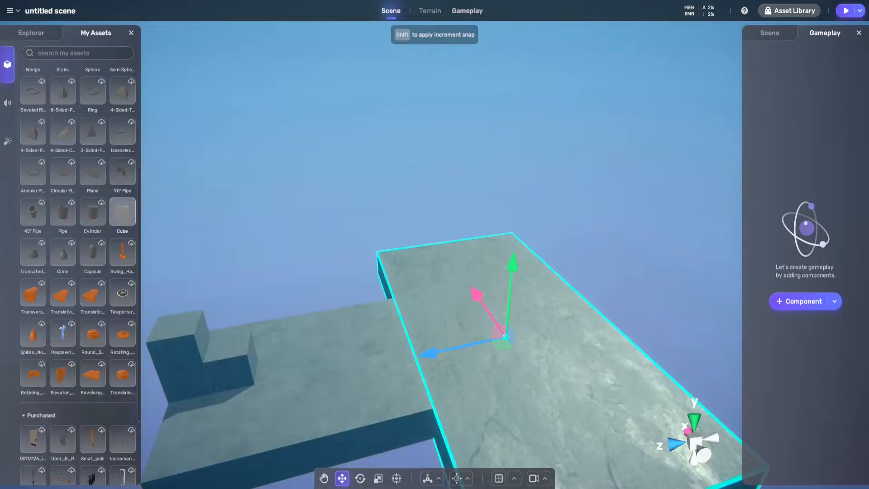
left_click(122, 212)
key("a")
right_click_drag(362, 244, 525, 240)
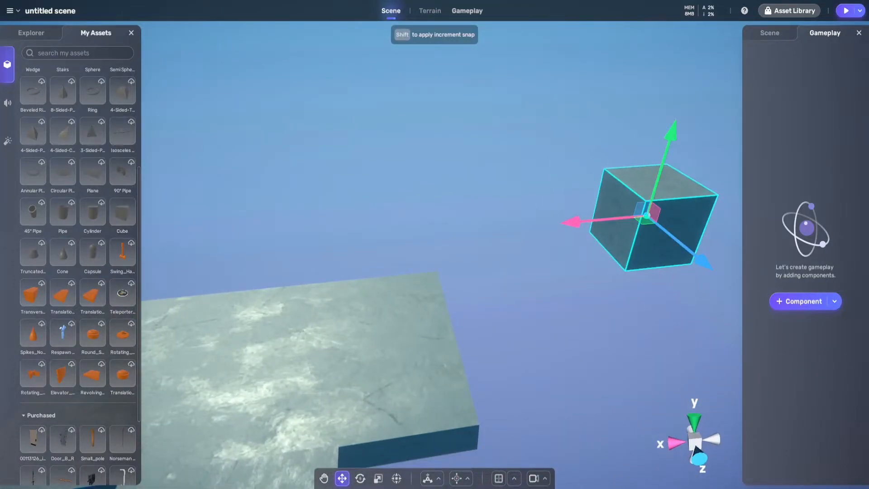
left_click_drag(648, 217, 404, 292)
key("d")
right_click_drag(404, 292, 317, 292)
Scale the cube up uniformly and flatten its height to form a thin square slab
key("e")
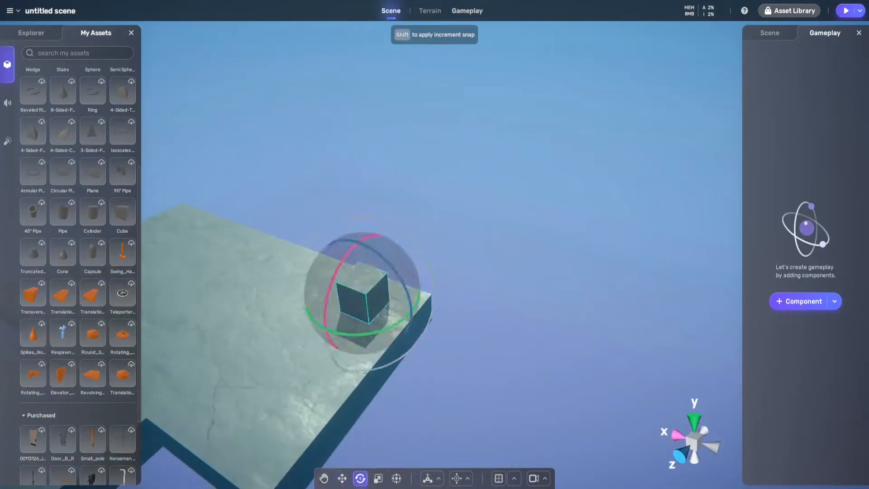
key("r")
left_click_drag(365, 301, 370, 318)
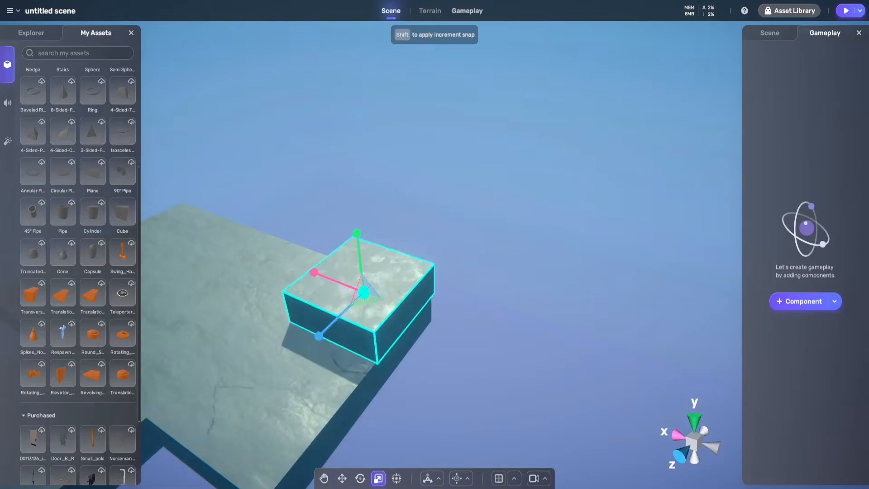
left_click_drag(357, 234, 360, 269)
Move the slab inward from the corner along the wide platform's far edge and lower it to just above the surface
key("w")
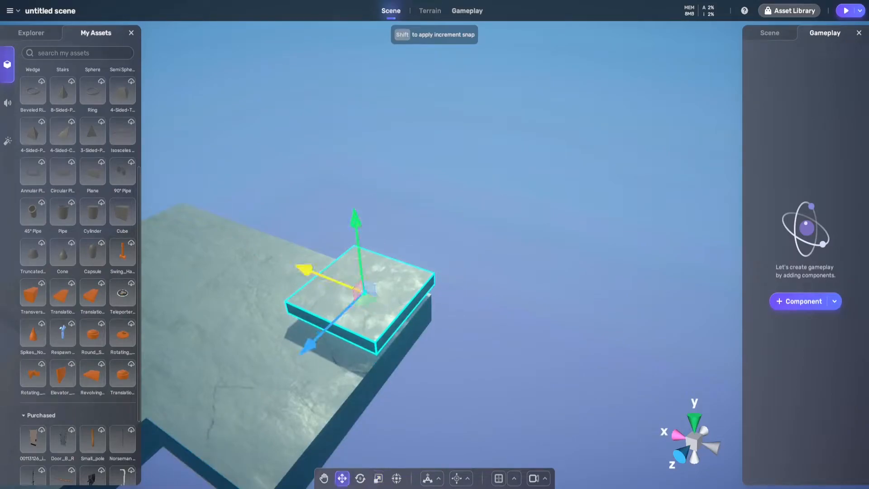
left_click_drag(305, 270, 252, 248)
right_click_drag(291, 196, 385, 254)
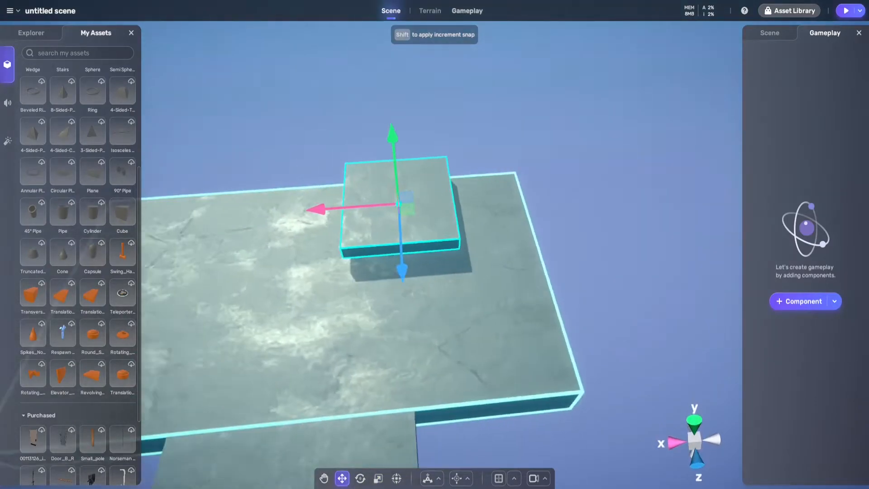
scroll(389, 254, "down", 2)
left_click_drag(404, 140, 405, 148)
right_click_drag(404, 153, 387, 186)
key("a")
key("d")
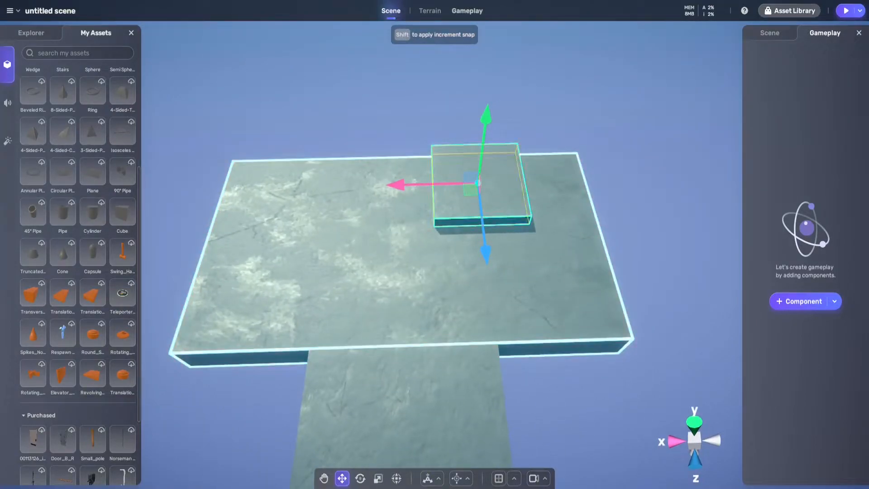
Duplicate the slab and align the two slabs side by side, centred along the wide platform's far edge
key("ctrl+d")
left_click_drag(397, 185, 268, 188)
left_click(475, 190)
left_click_drag(453, 184, 424, 184)
left_click(348, 190)
left_click_drag(271, 188, 278, 187)
right_click_drag(453, 190, 480, 193)
left_click(481, 194)
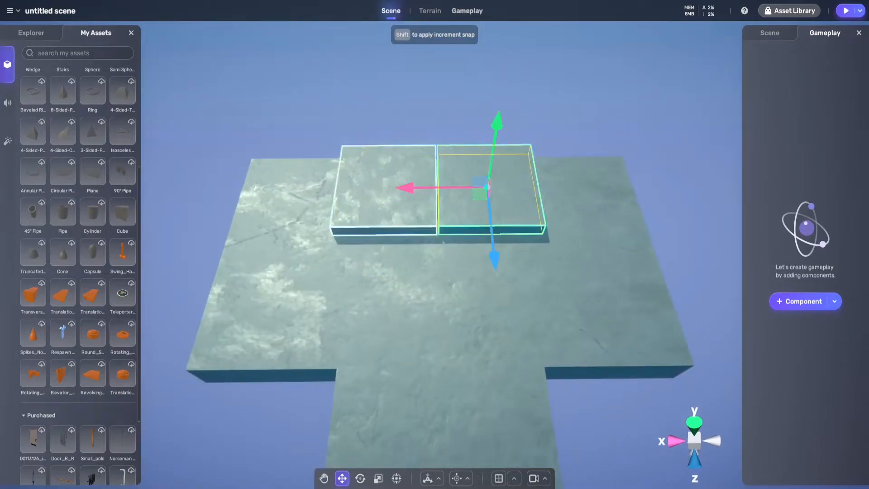
Add a Move gameplay component to the left slab and set its start position Y to 5
left_click(386, 185)
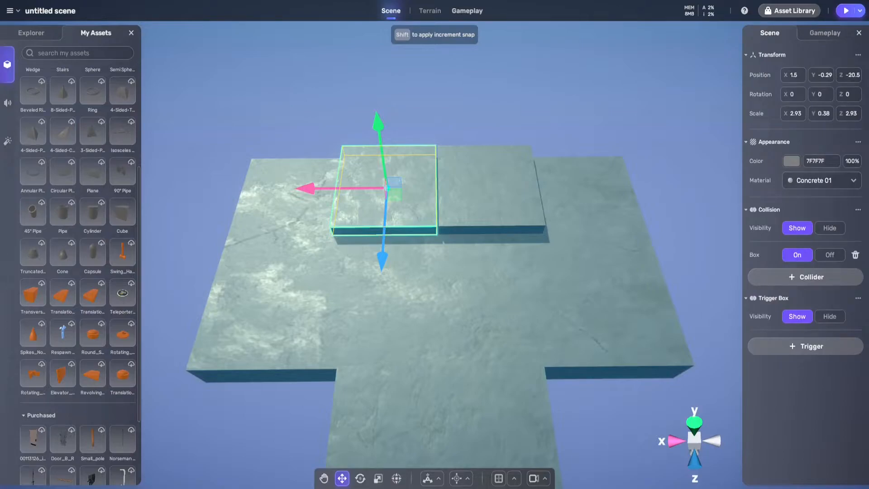
left_click(825, 33)
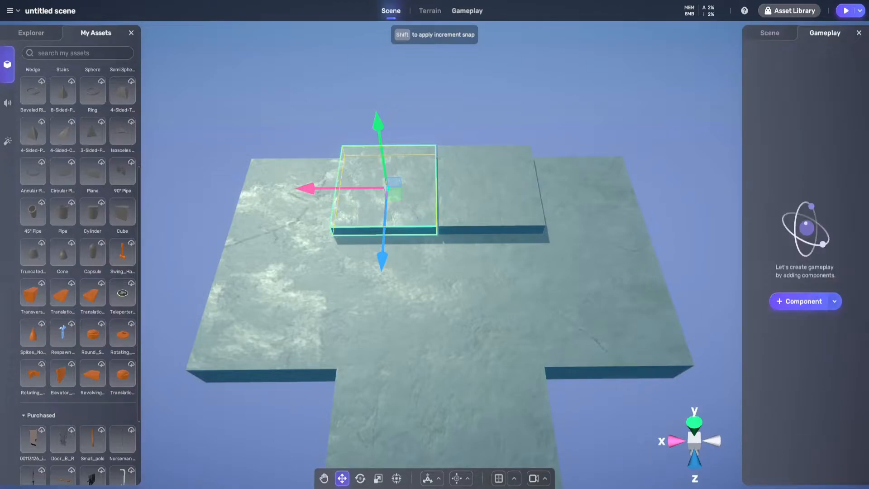
left_click(800, 301)
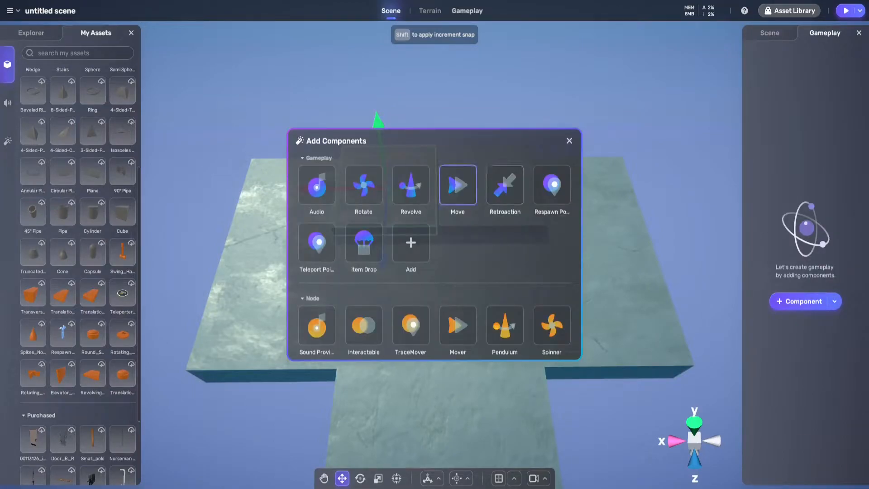
left_click(458, 185)
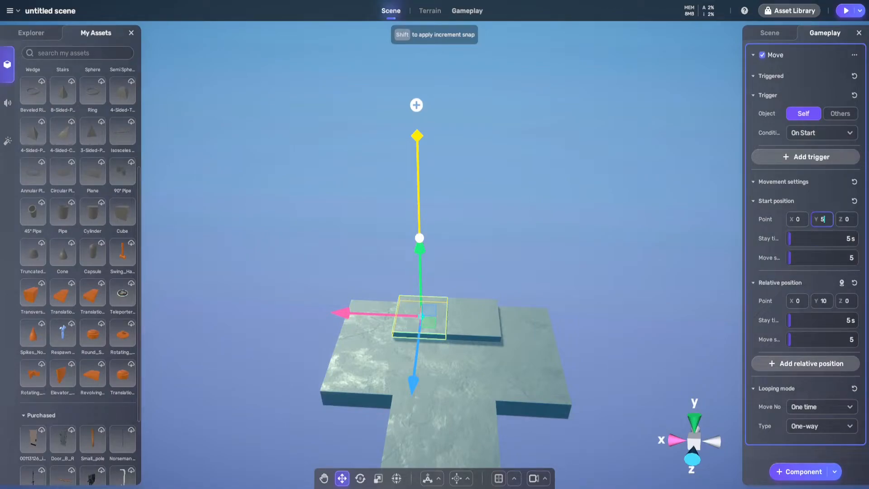
Add a Move gameplay component to the right slab and set its relative position Y to 5
right_click_drag(453, 253, 335, 267)
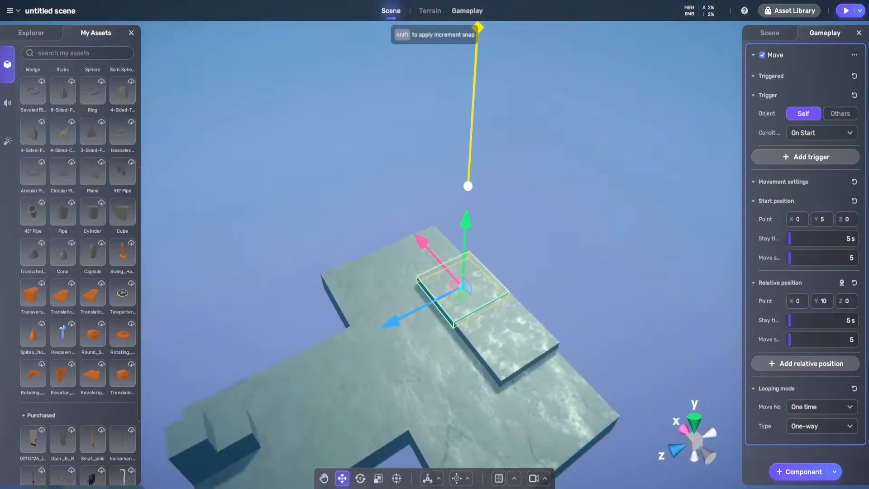
mouse_move(407, 254)
right_mouse_down()
mouse_move(428, 267)
mouse_move(521, 258)
mouse_move(493, 222)
right_mouse_up()
right_click_drag(434, 240, 482, 276)
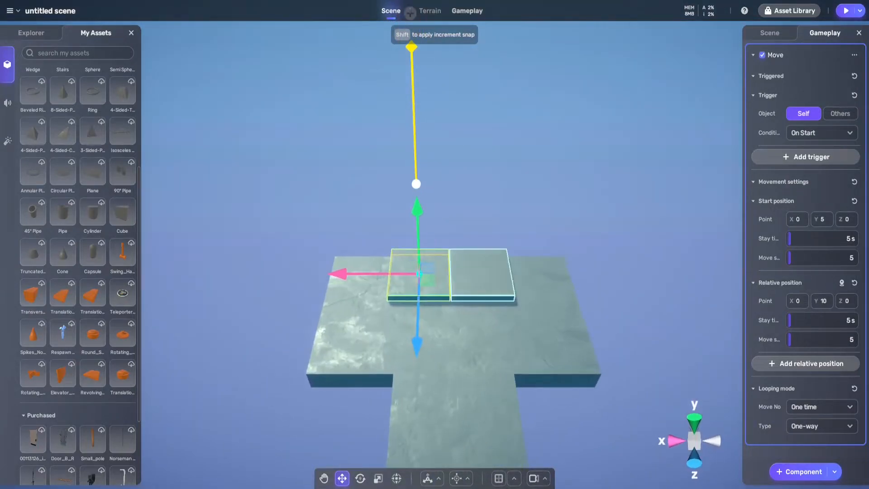
left_click(481, 276)
left_click(798, 301)
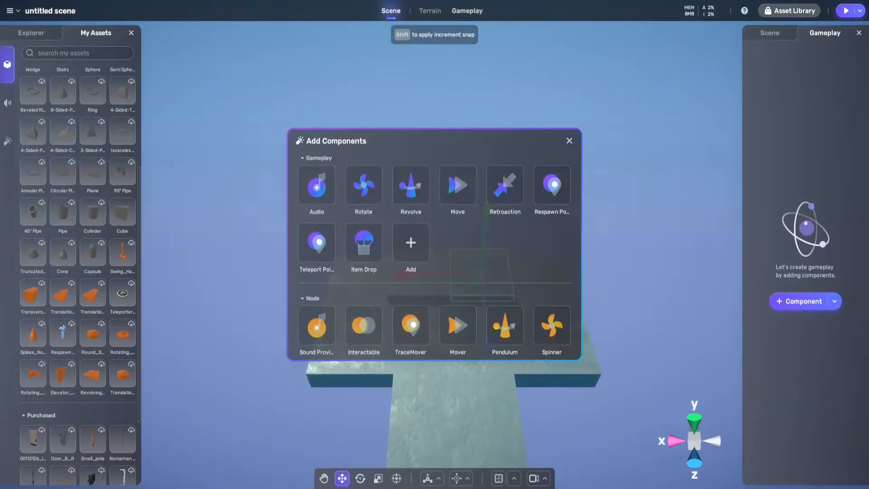
left_click(458, 185)
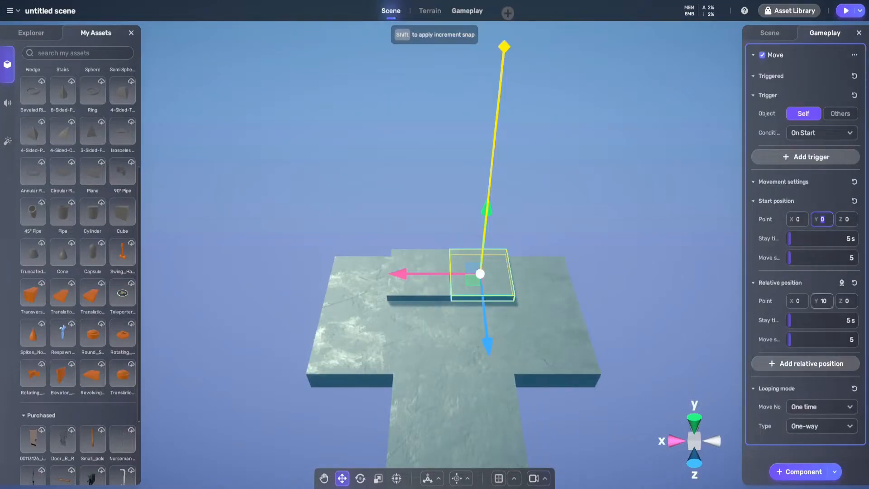
type("5")
key("Return")
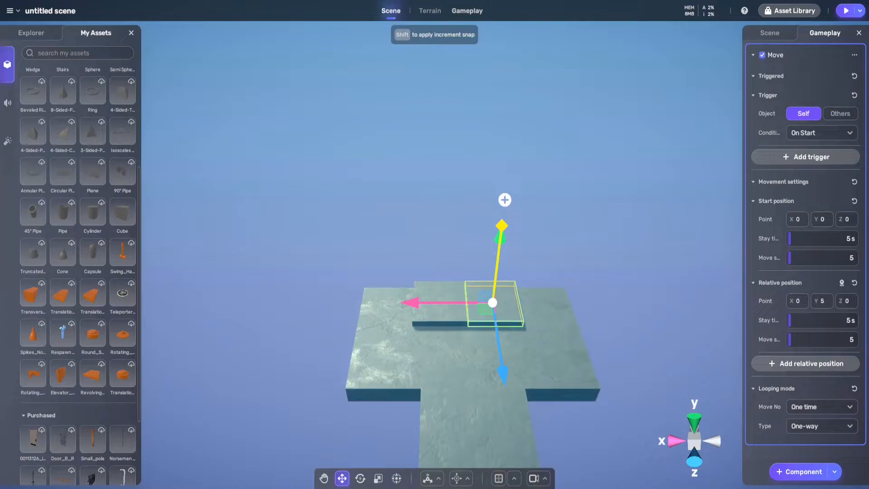
Set the left slab's start position Y to 10, its relative position Y to 5, and both stay times to 2 s
left_click(439, 313)
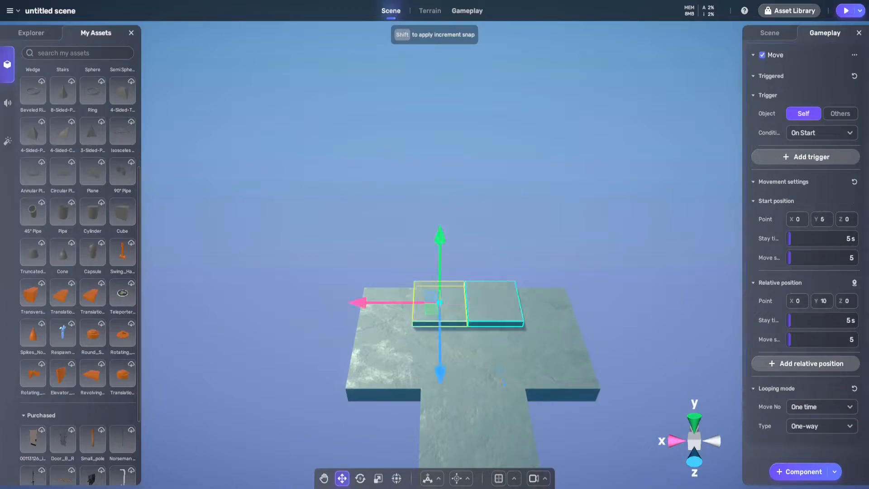
left_click(822, 219)
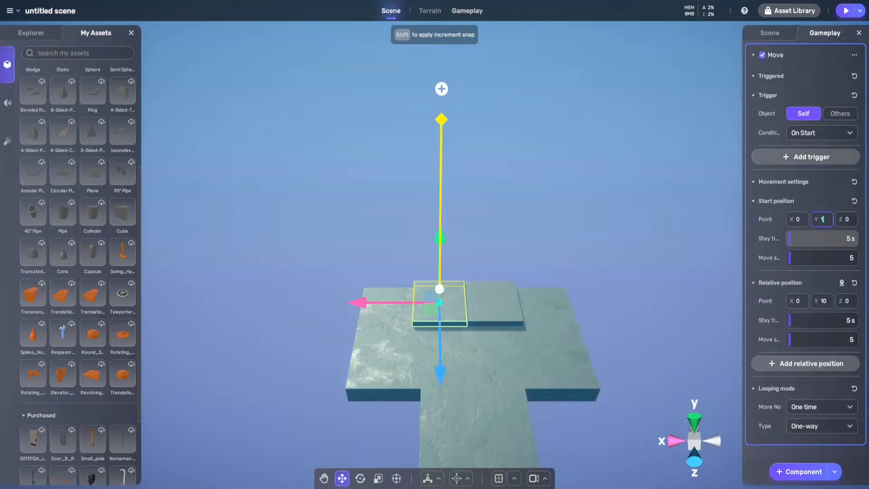
left_click(823, 321)
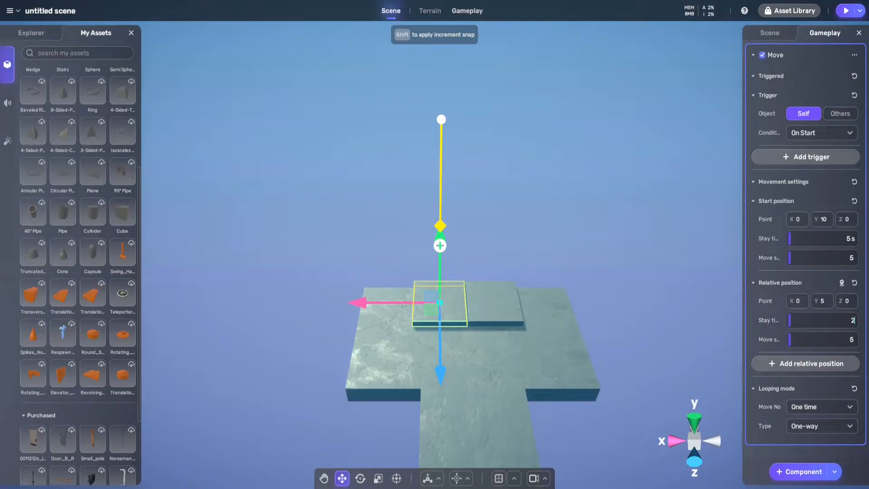
left_click(822, 239)
Set the right slab's stay time to 2 s at both the start position and the relative position
left_click(493, 302)
left_click(822, 239)
type("2")
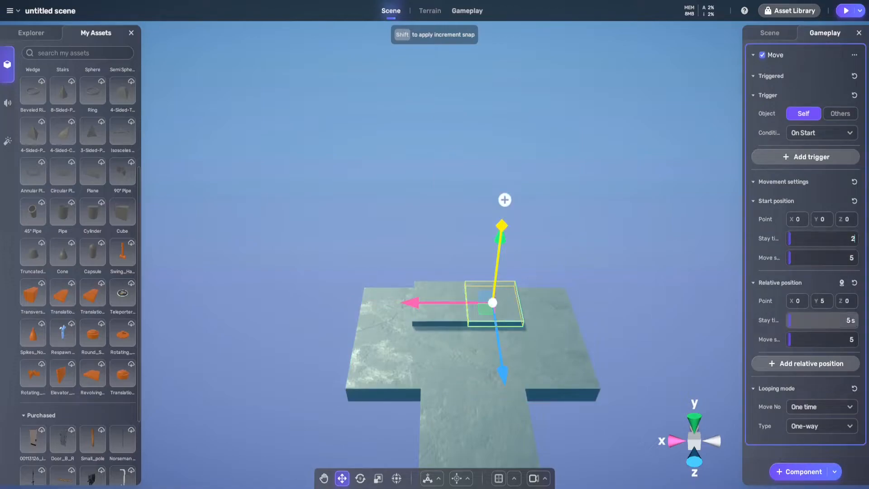
key("Return")
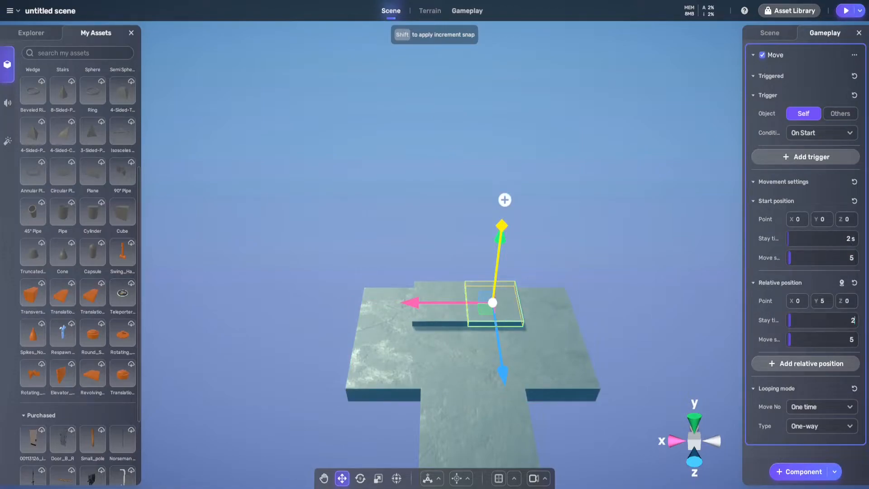
Play the scene from the wide platform, watch both slabs move from the ground, and exit play mode
right_click_drag(453, 253, 317, 281)
right_click_drag(435, 280, 559, 233)
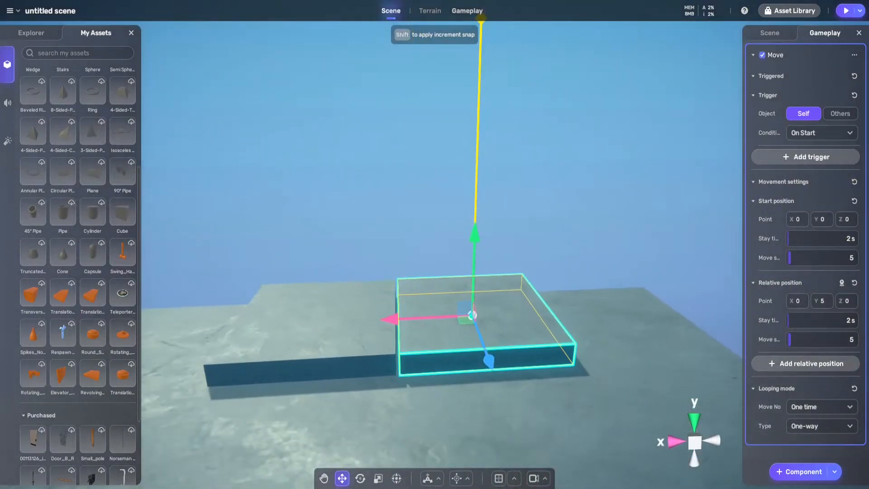
left_click(859, 10)
left_click(805, 45)
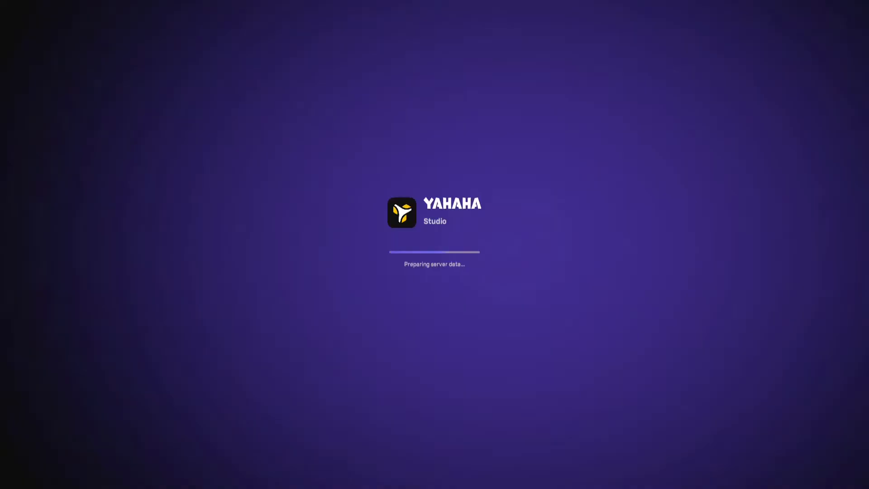
key("w")
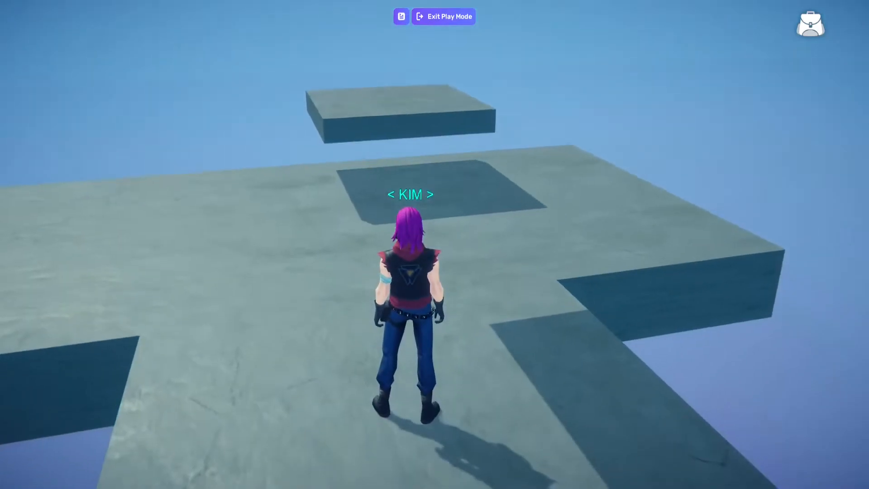
key("s")
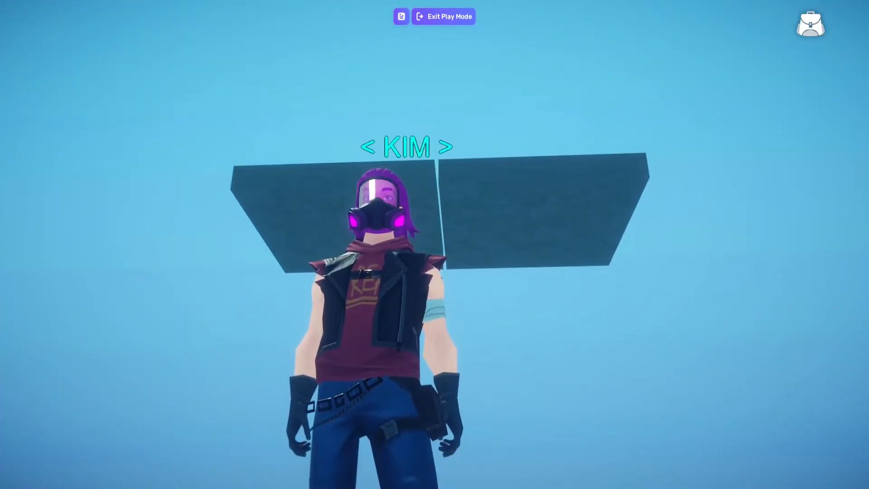
key("d")
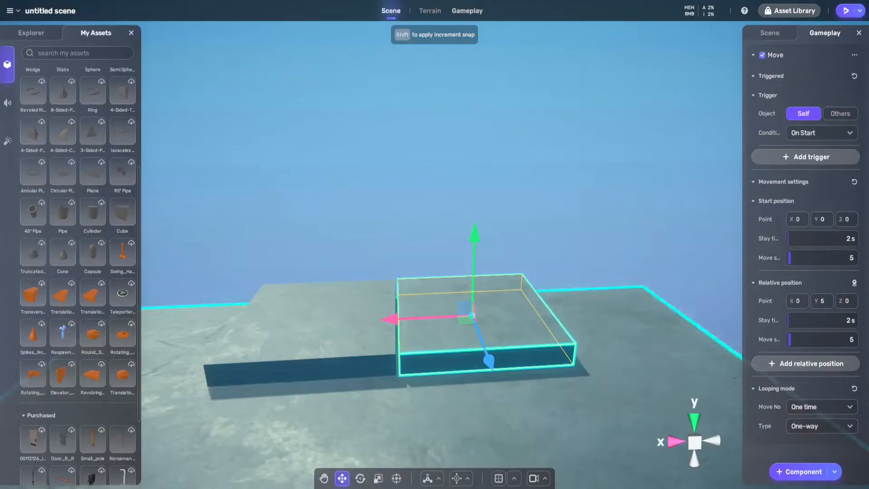
Set the looping type of both slabs' Move components to Two-way
left_click(822, 426)
left_click(822, 462)
left_click(346, 342)
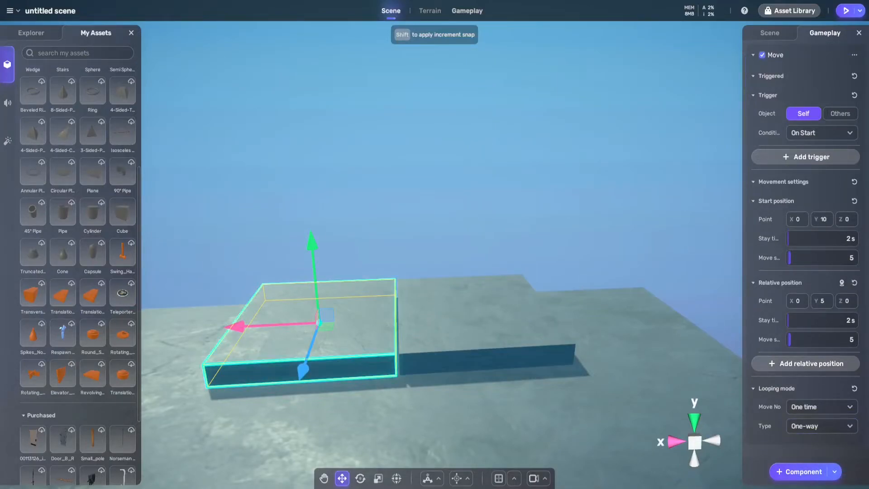
left_click(822, 426)
left_click(822, 462)
Compare the two slabs' Move settings, play the scene to watch their movement, and exit play mode
left_click(502, 330)
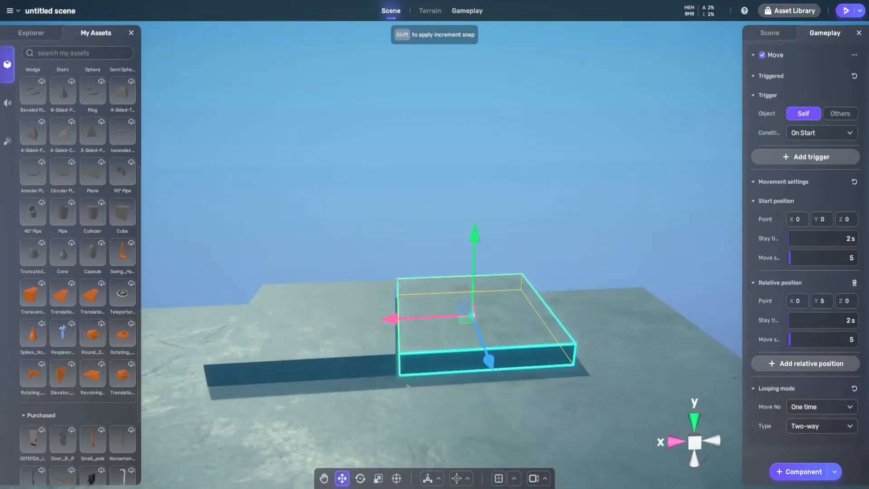
left_click(346, 335)
left_click(453, 331)
left_click(346, 335)
left_click(462, 331)
left_click(846, 10)
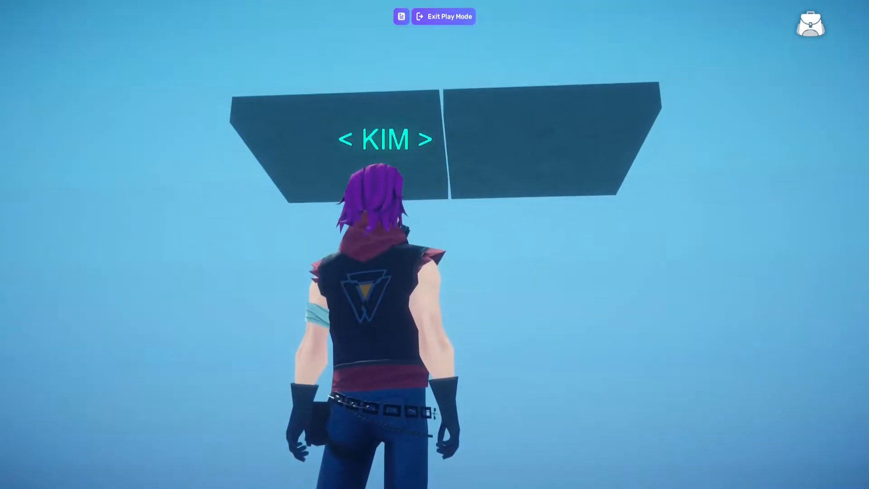
left_click(444, 17)
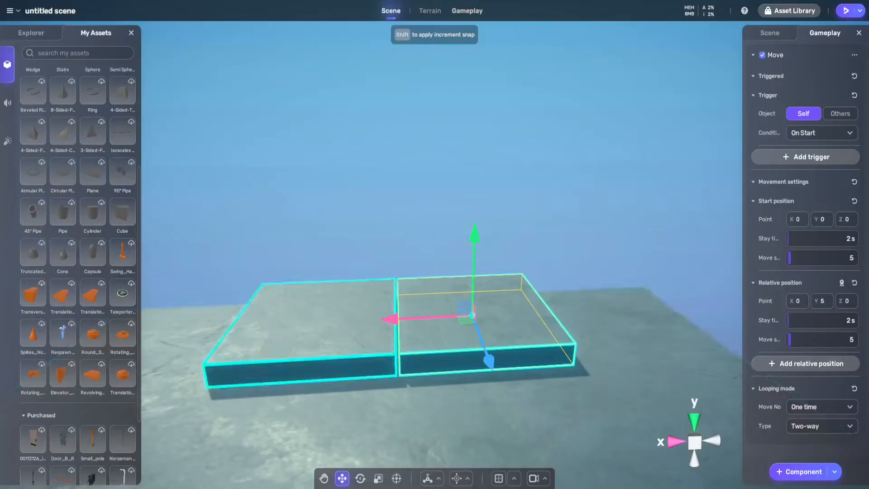
Set the looping mode of both slabs' Move components to Infinite times
left_click(330, 334)
left_click(487, 320)
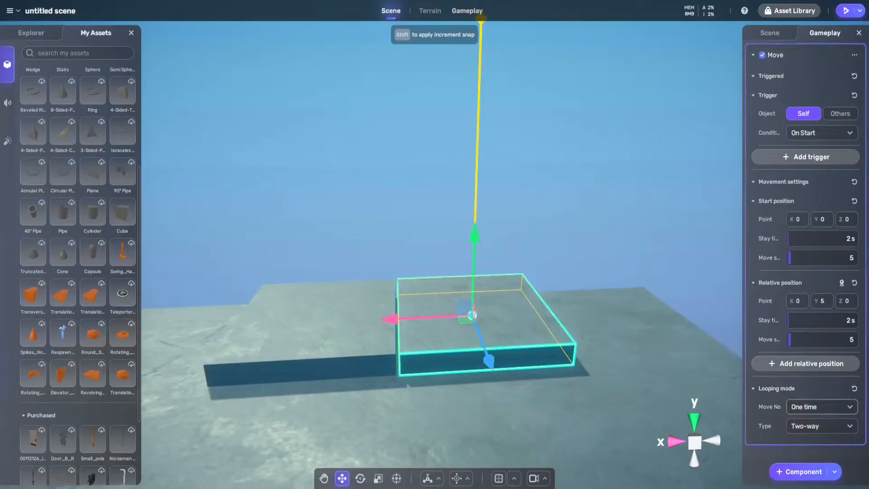
left_click(822, 442)
left_click(348, 334)
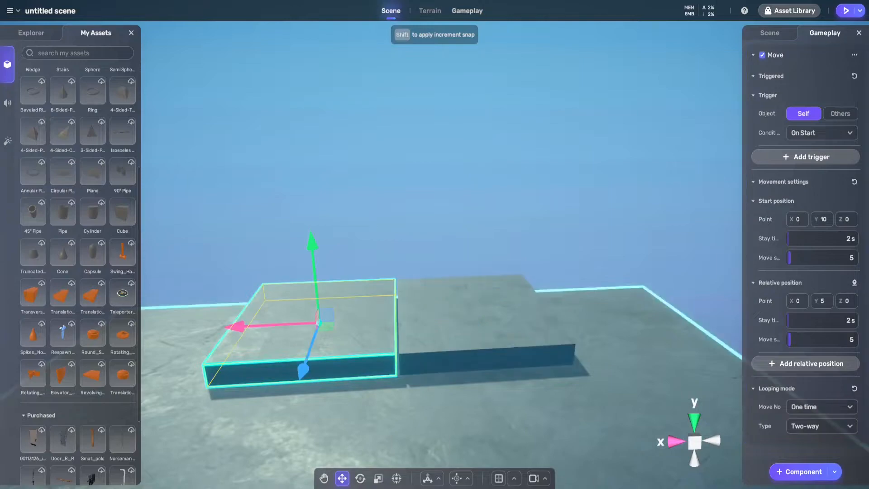
left_click(822, 407)
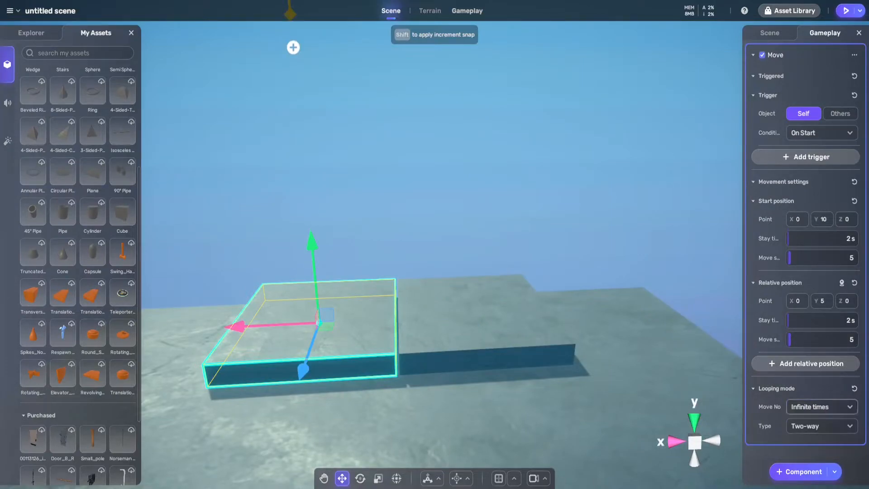
Play the scene and watch both slabs' repeated up-and-down movement from the wide platform
left_click(845, 10)
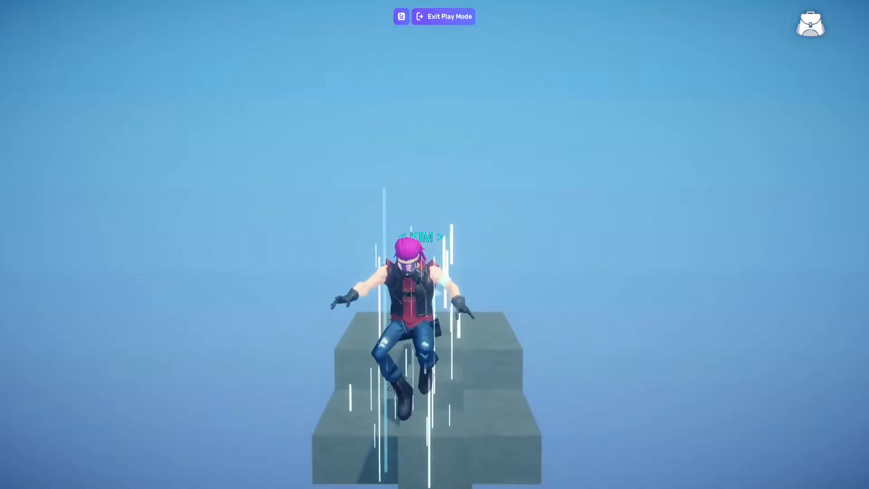
key("w")
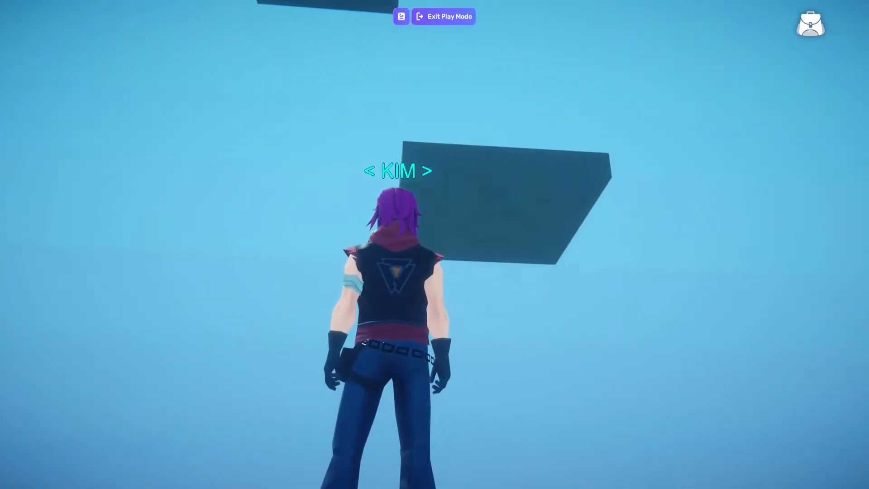
key("s")
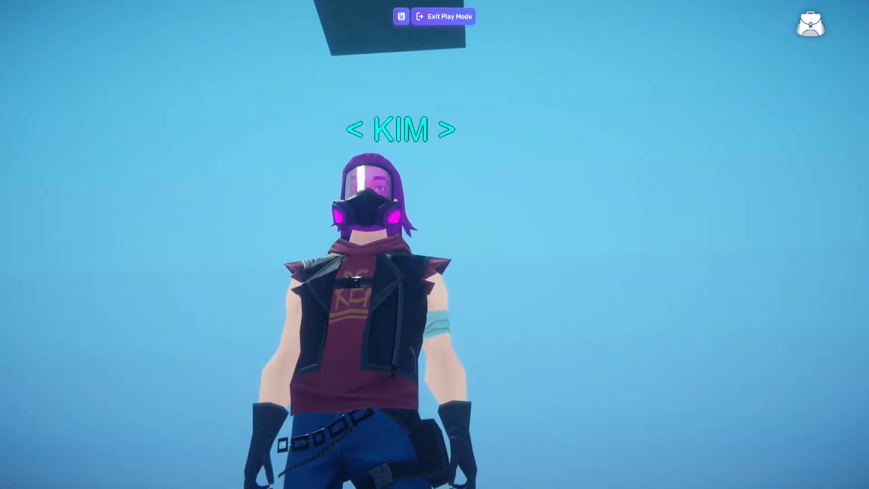
key("w")
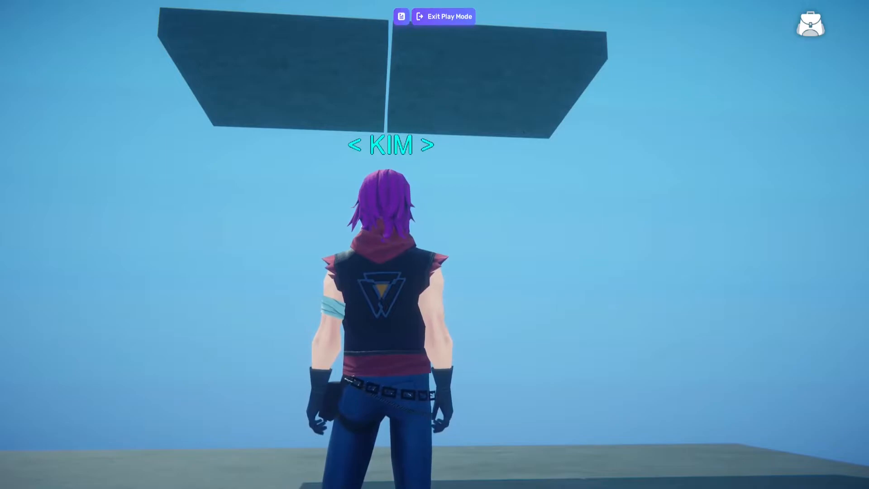
key("w")
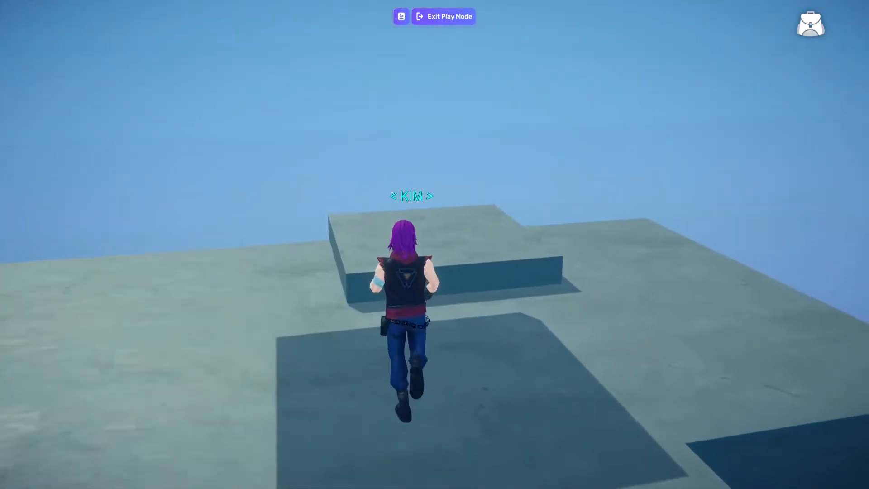
Jump onto the moving slabs, ride them up while crossing between them, and exit play mode
key("space")
key("d")
key("s")
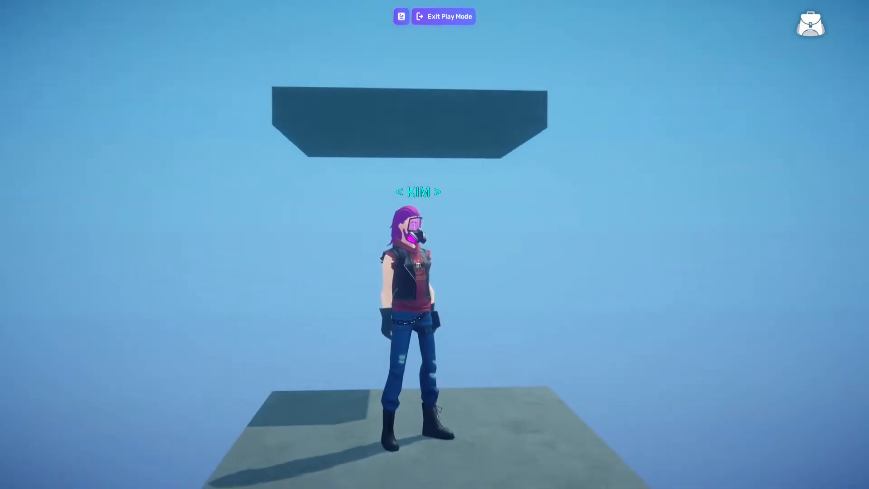
key("w")
key("s")
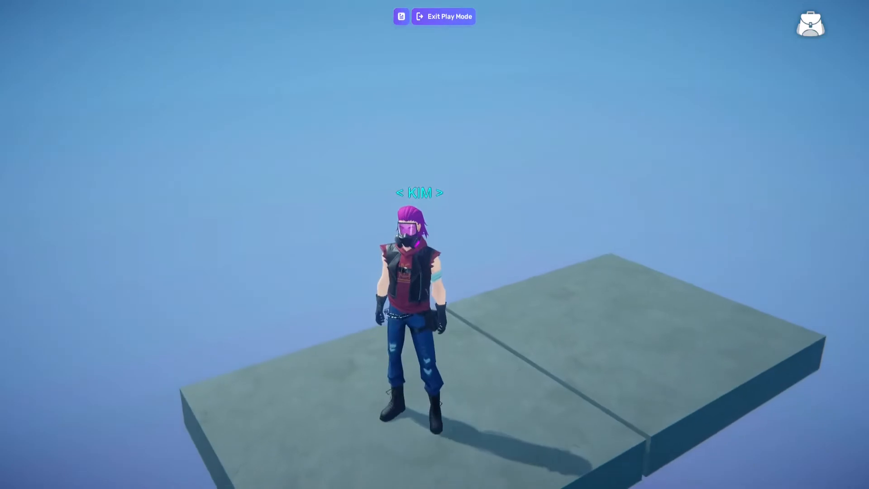
key("a")
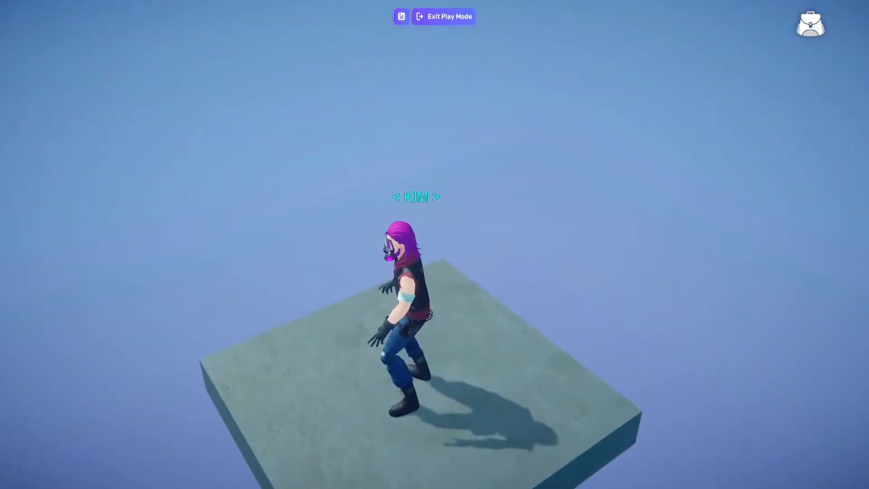
key("w")
left_click(443, 16)
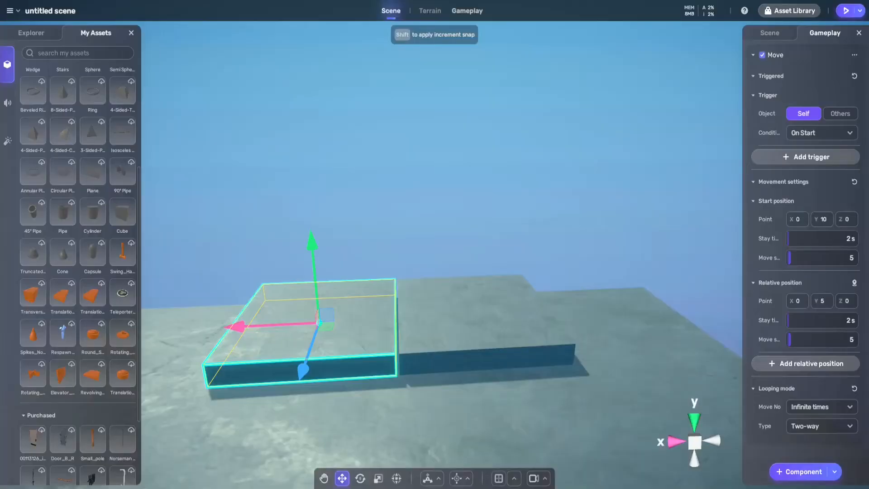
Duplicate the wide platform and move the copy along Z to the far side behind the elevator slabs
key("s")
right_click_drag(409, 385, 552, 390)
key("a")
left_click(431, 286)
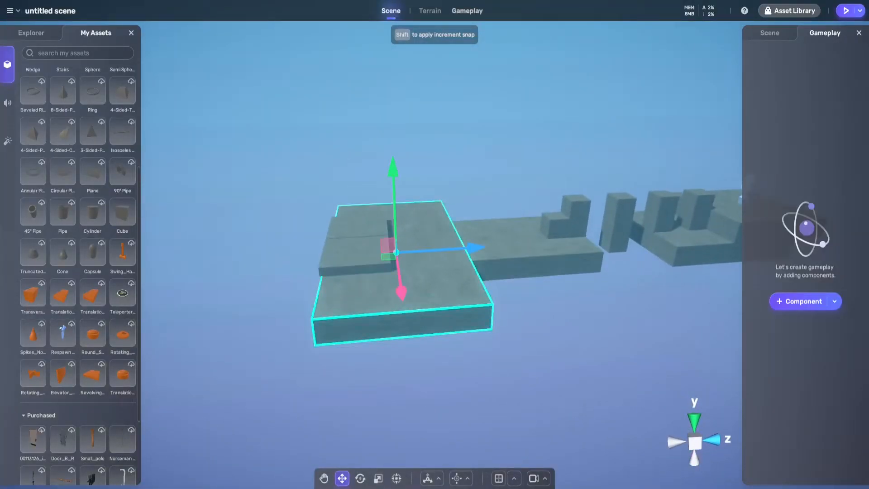
left_click_drag(473, 248, 334, 256)
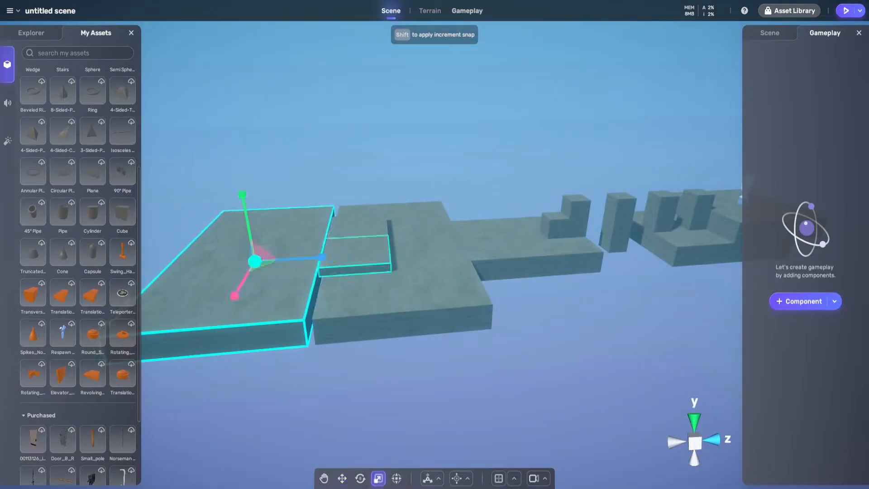
Stretch the copied platform's height into a tall wall and place it directly behind the elevator slabs
left_click_drag(242, 195, 209, 4)
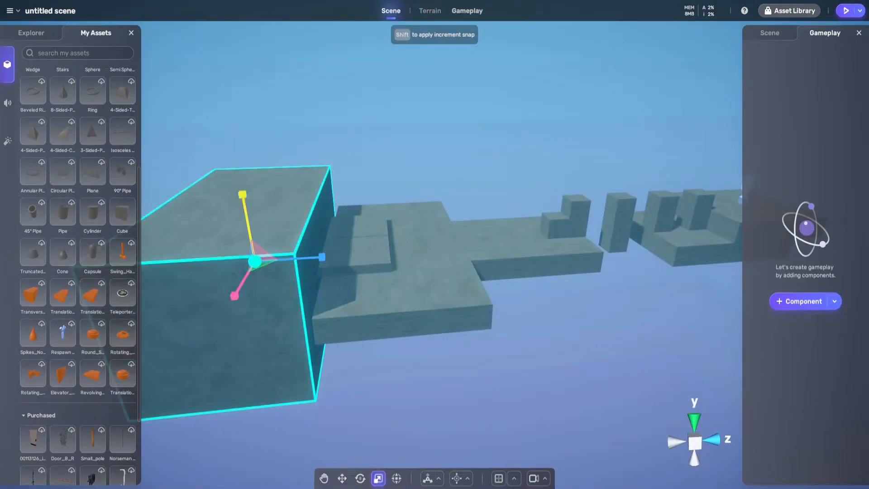
left_click_drag(243, 195, 230, 127)
left_click_drag(242, 195, 206, 2)
right_click_drag(206, 27, 195, 83)
key("s")
key("w")
left_click_drag(321, 134, 308, 41)
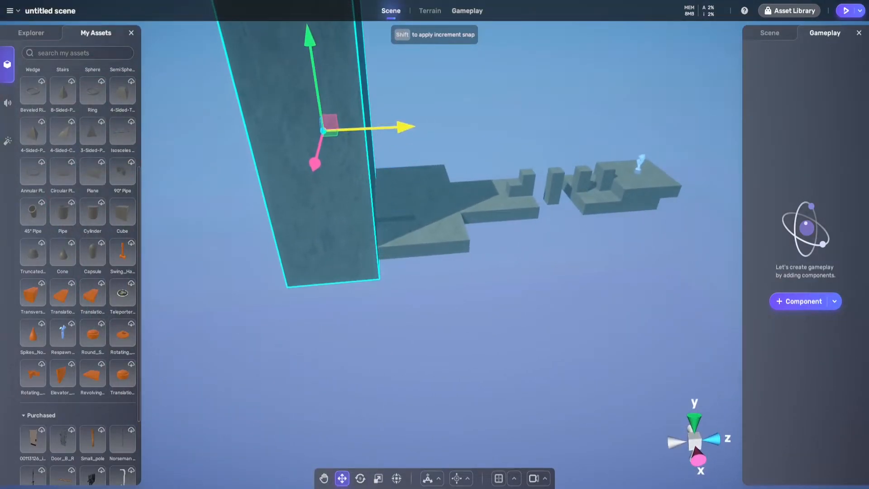
Play the scene and walk the character over the course towards the new wall
key("f")
key("d")
right_click_drag(446, 201, 249, 248)
key("w")
key("d")
key("s")
key("w")
left_click(846, 11)
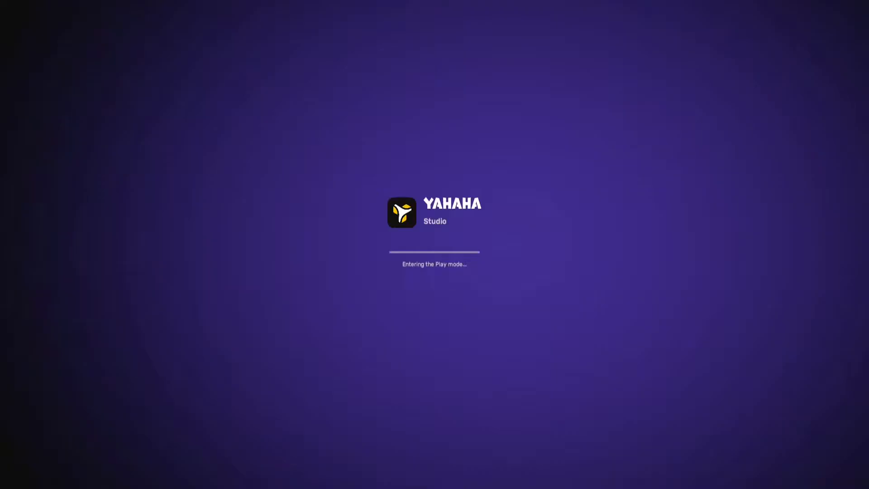
key("w")
key("space")
key("d")
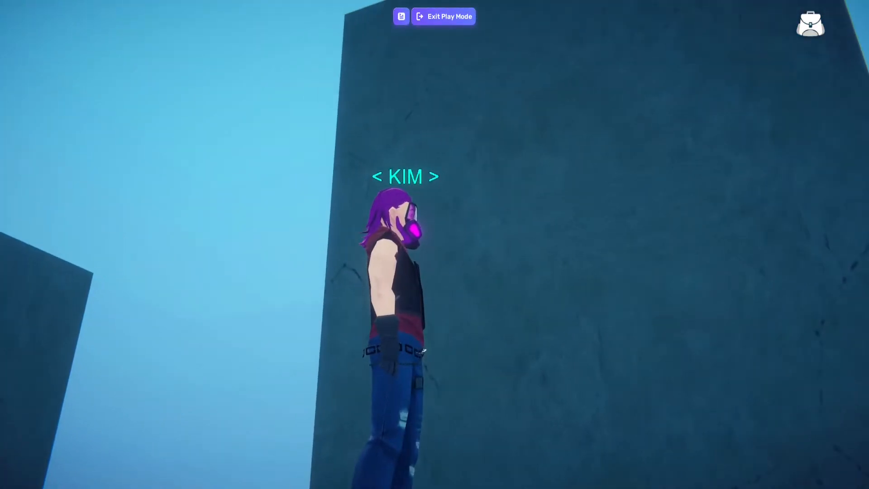
key("d")
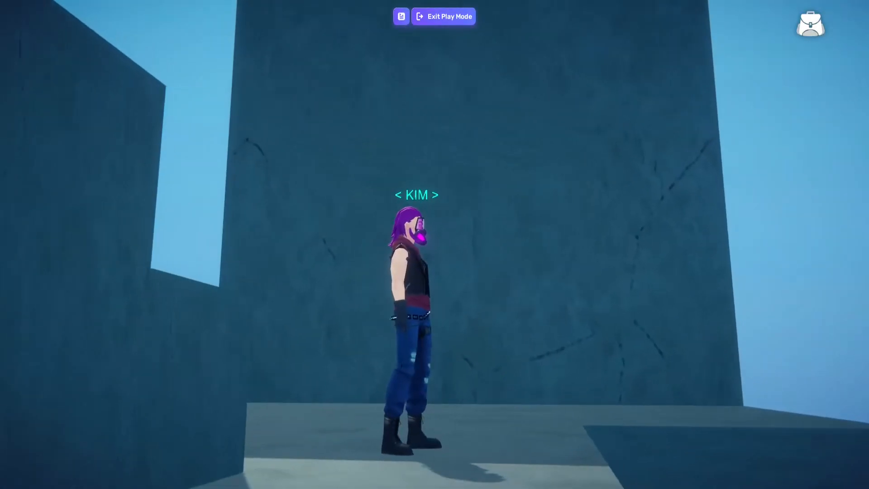
key("w")
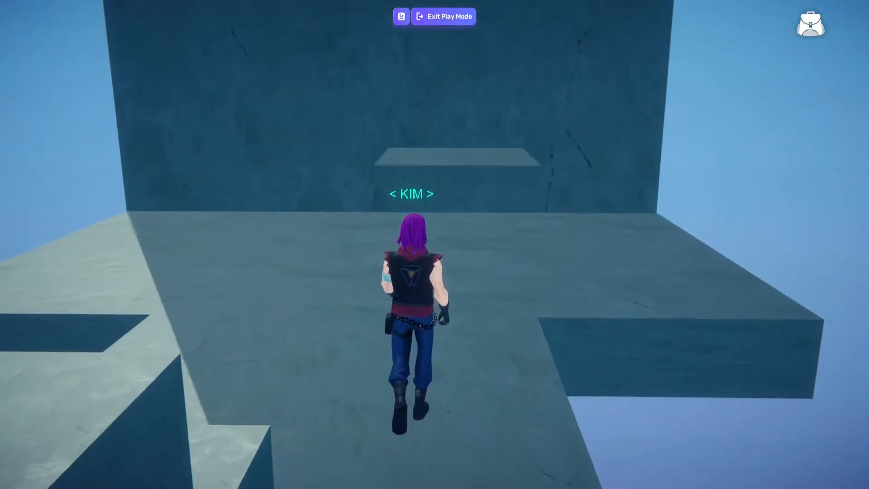
Ride the elevator slabs up along the wall, check the climb to its top, and exit play mode
key("space")
key("d")
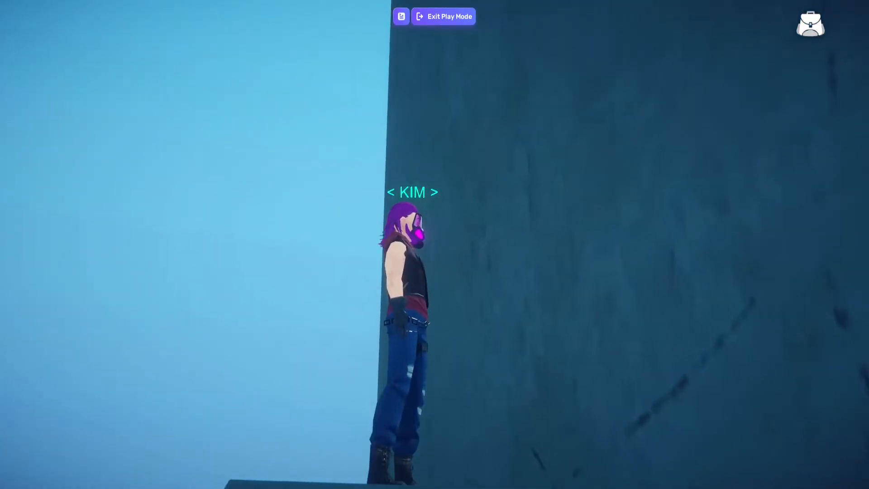
key("space")
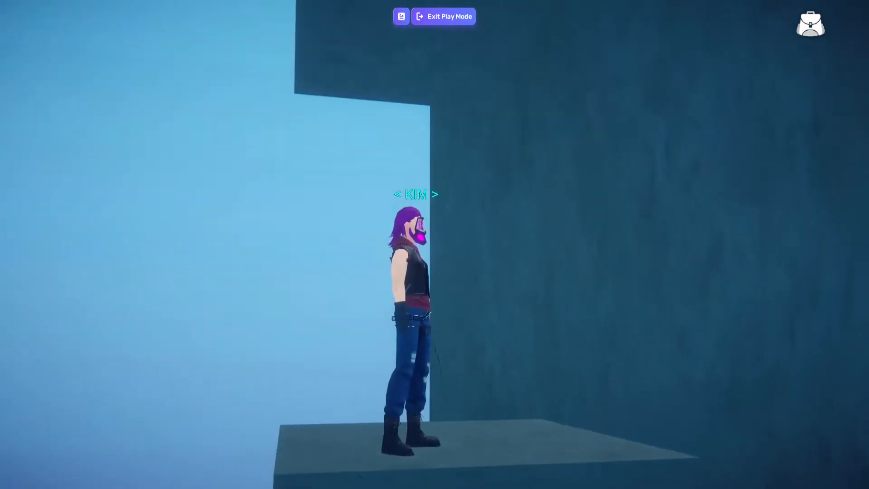
key("w")
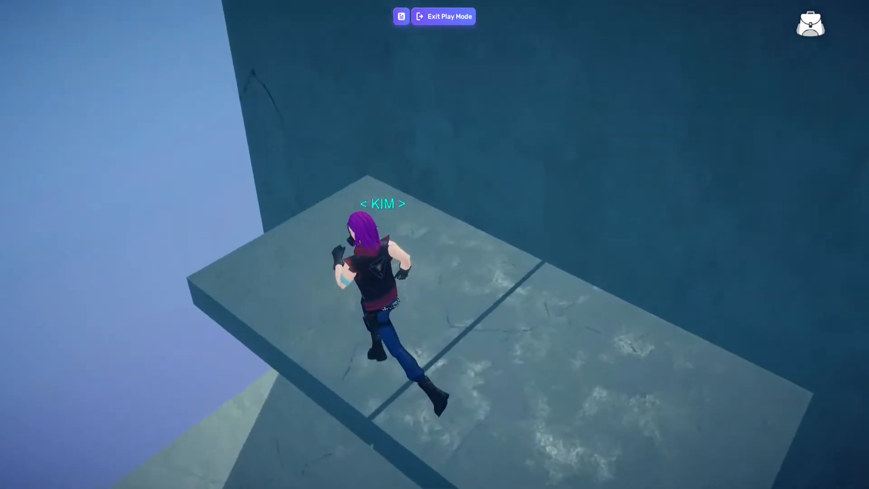
key("w")
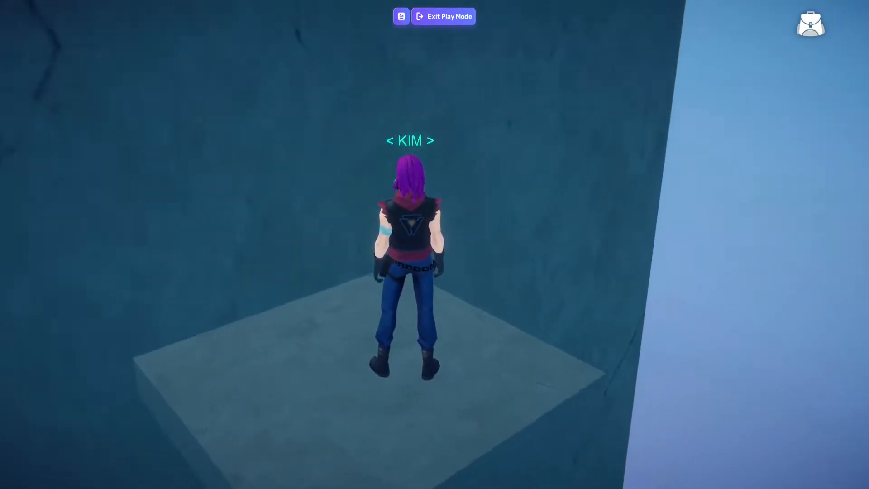
key("d")
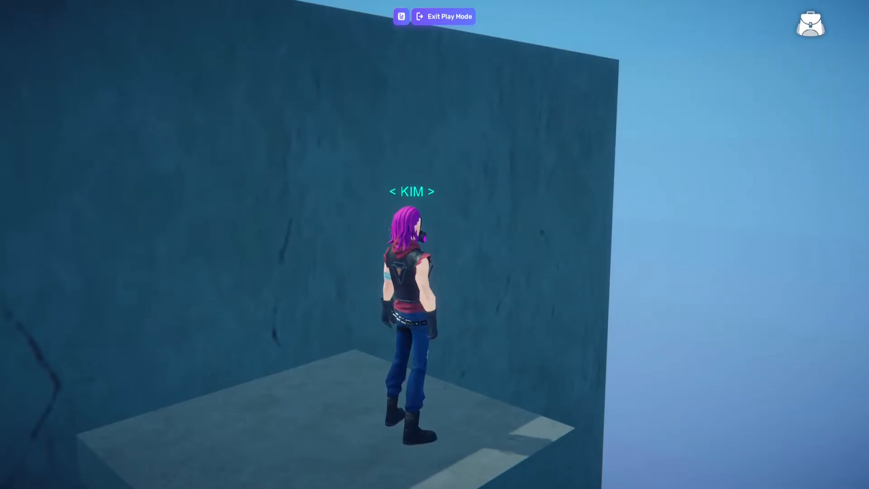
left_click(443, 16)
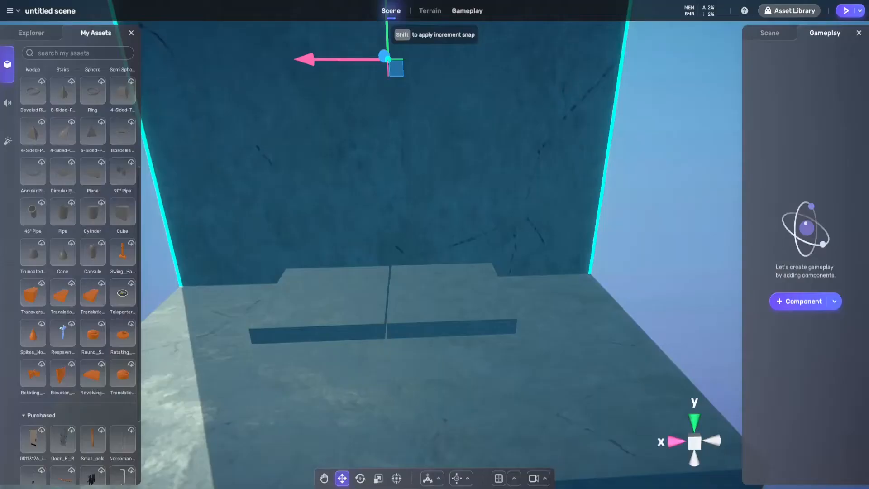
Duplicate the left elevator slab and place the copy high in front of the wall at about X -1.23, Y 9.16
key("s")
right_click_drag(390, 227, 385, 251)
key("w")
key("s")
left_click(391, 208)
right_click_drag(391, 208, 386, 169)
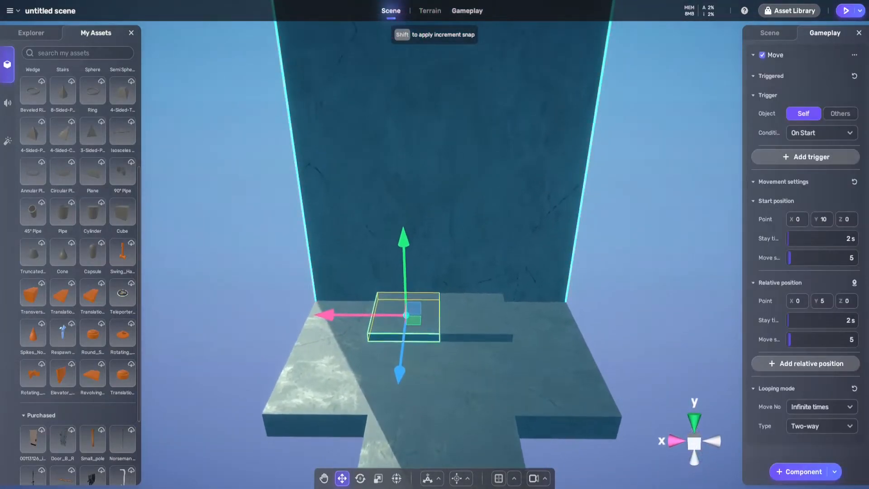
left_click_drag(404, 263, 394, 18)
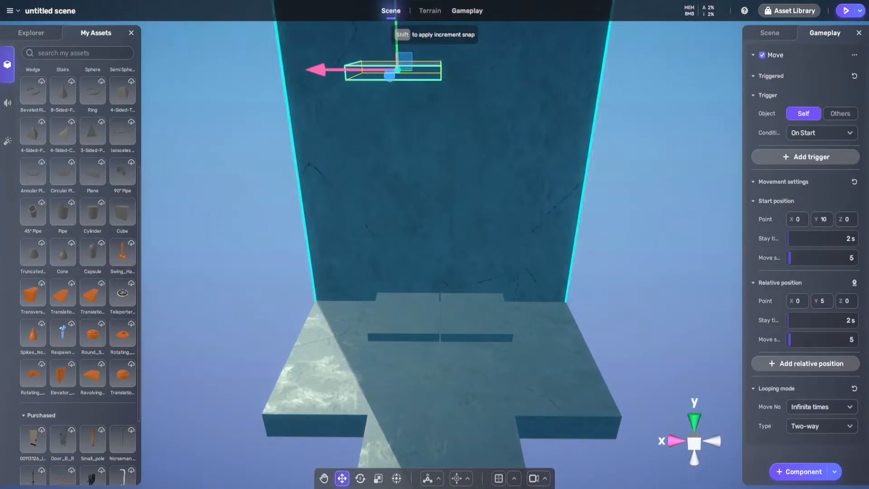
left_click_drag(318, 69, 400, 70)
left_click(770, 33)
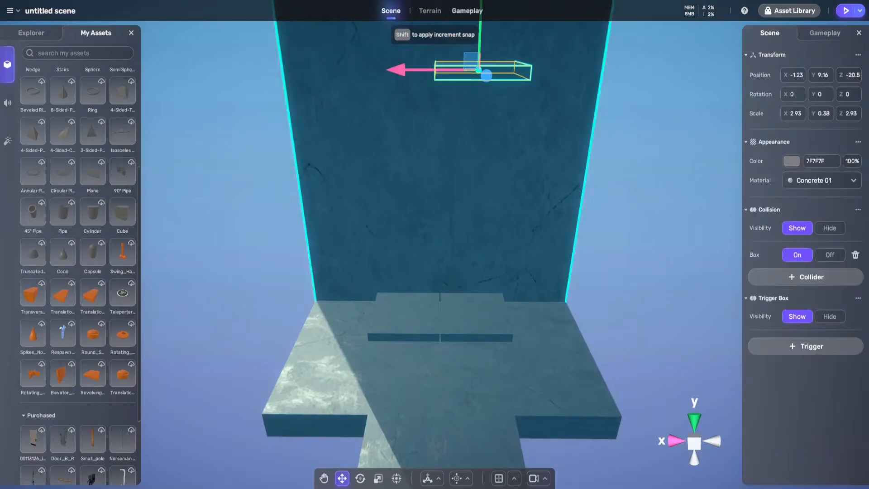
Shift the left ground slab slightly along X towards the slab beside it
key("ctrl+z")
key("ctrl+z")
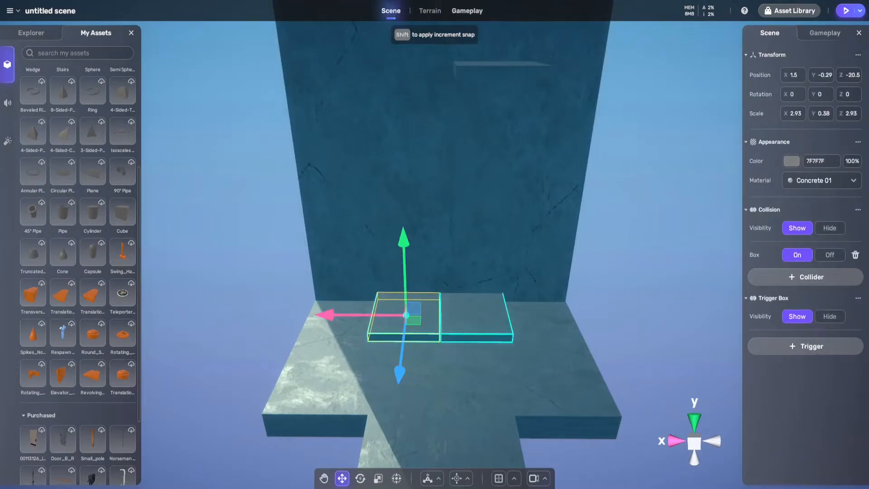
key("ctrl+z")
key("ctrl+z")
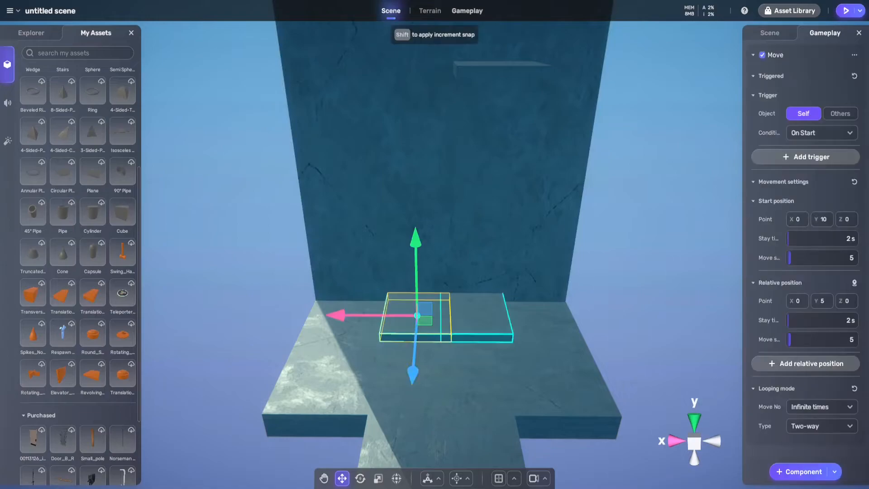
Adjust the upper slab's placement at the wall and set its Move start to Y 0 and relative position to about Y 3.51
right_click_drag(453, 226, 532, 181)
key("w")
left_click(534, 182)
left_click_drag(515, 131, 515, 105)
left_click_drag(462, 158, 501, 158)
right_click_drag(502, 190, 607, 199)
key("s")
key("a")
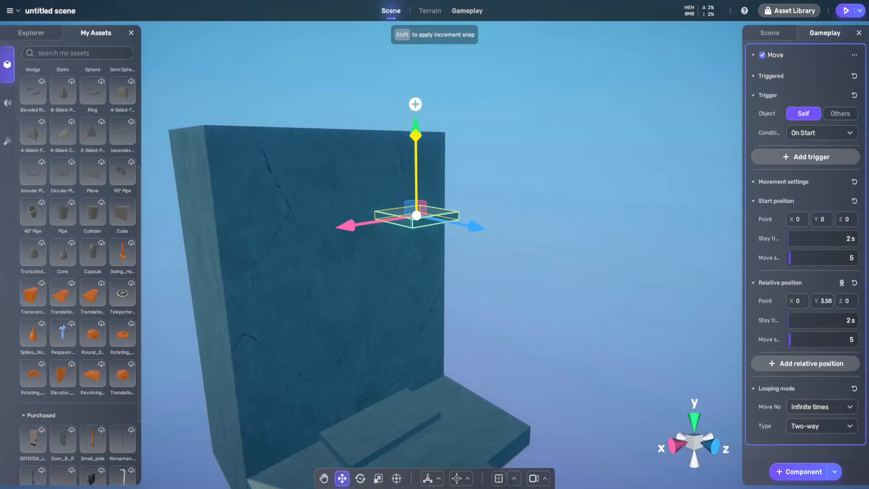
right_click_drag(434, 244, 379, 285)
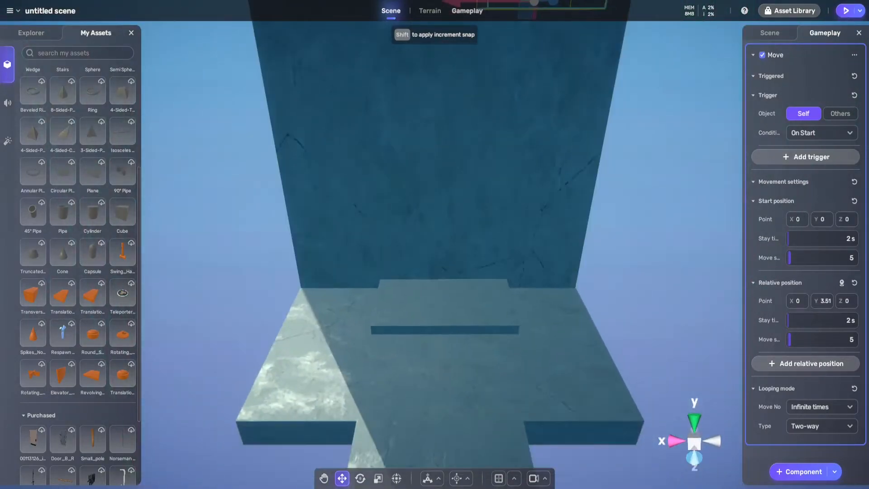
Set the left ground slab's Move start position to Y 5 and relative position to Y 10
left_click(406, 304)
right_click_drag(461, 298, 458, 233)
key("s")
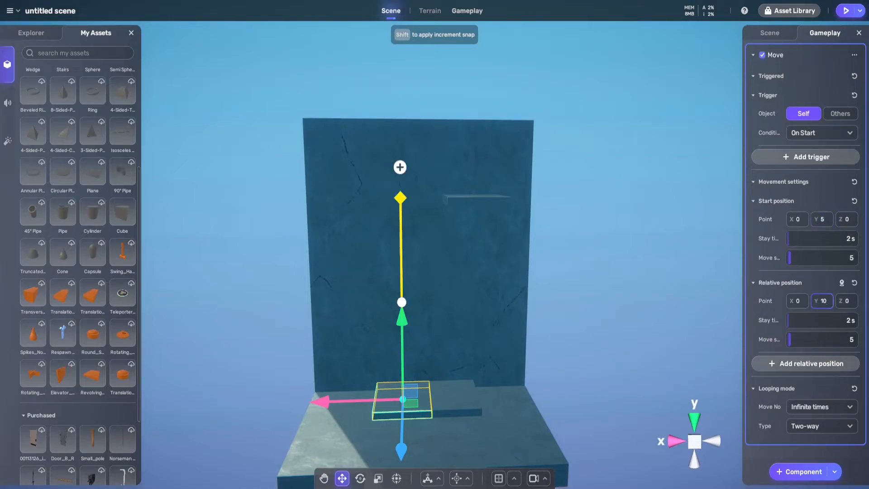
Watch the moving elevator slabs at the wall in play mode, and return to editing
key("w")
mouse_move(435, 245)
right_mouse_down()
mouse_move(453, 335)
mouse_move(421, 281)
mouse_move(444, 240)
mouse_move(430, 245)
mouse_move(430, 232)
right_mouse_up()
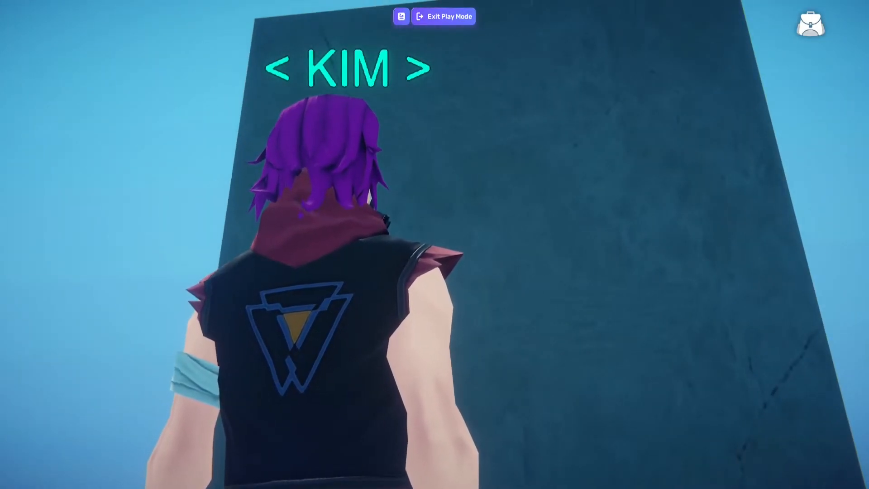
key("s")
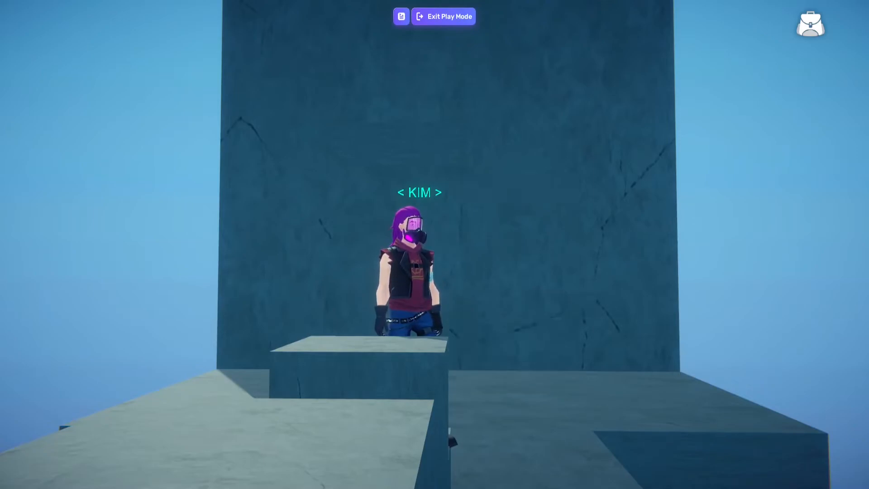
left_click(443, 17)
Compare the Move start and relative positions of the two ground slabs by selecting each in turn
right_click_drag(435, 245, 427, 276)
mouse_move(471, 308)
right_mouse_down()
mouse_move(477, 306)
mouse_move(476, 358)
mouse_move(469, 281)
mouse_move(470, 353)
mouse_move(475, 317)
right_mouse_up()
key("s")
key("s")
key("w")
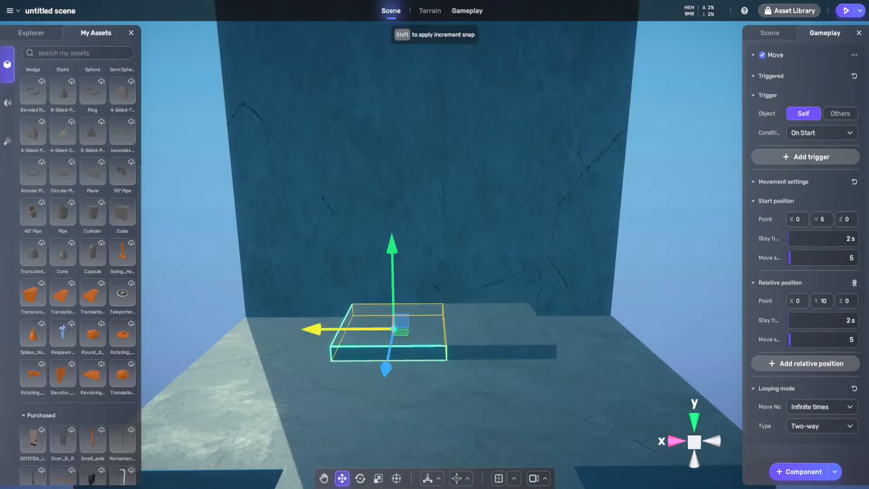
left_click(479, 333)
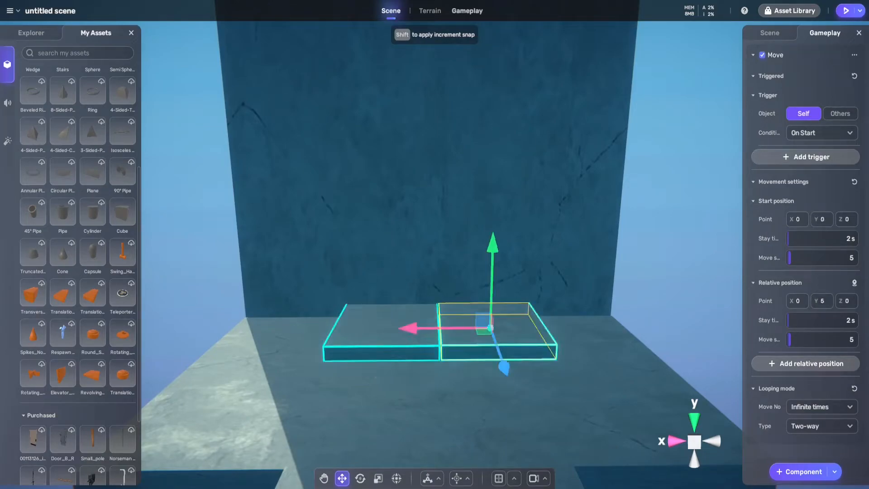
right_click_drag(402, 280, 421, 281)
key("w")
key("a")
key("s")
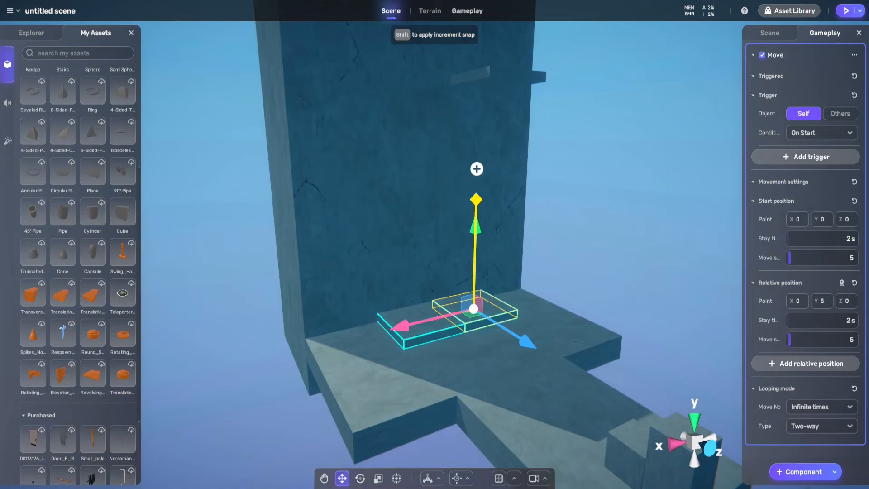
left_click(412, 318)
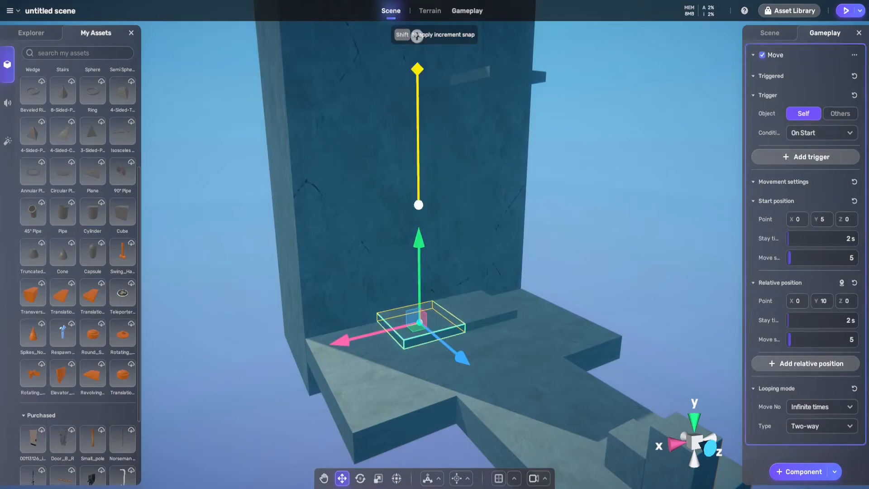
key("s")
right_click_drag(543, 253, 505, 226)
key("w")
key("d")
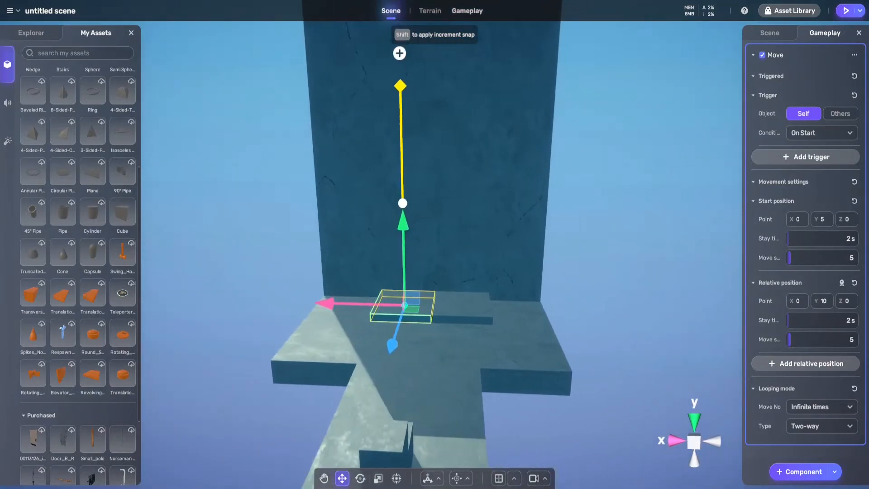
left_click(462, 319)
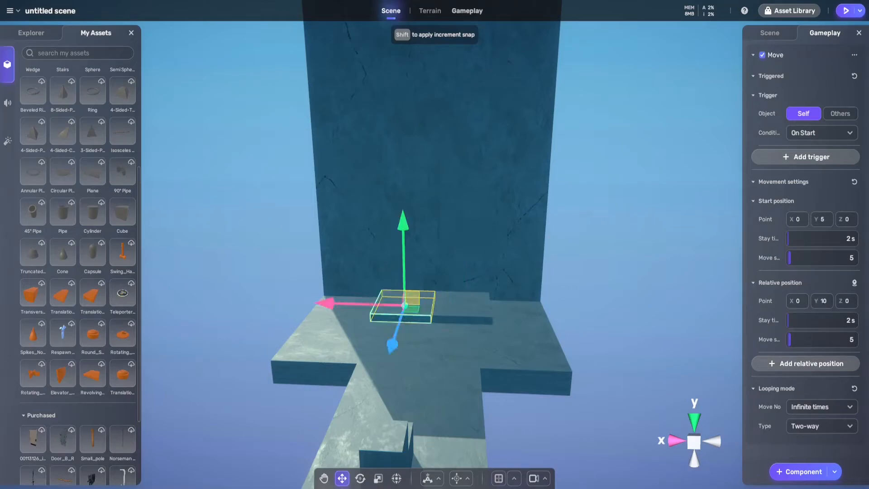
Examine the ground slabs' placement against the wall and the upper slab from several angles
key("s")
right_click_drag(447, 290, 461, 267)
key("a")
key("w")
key("w")
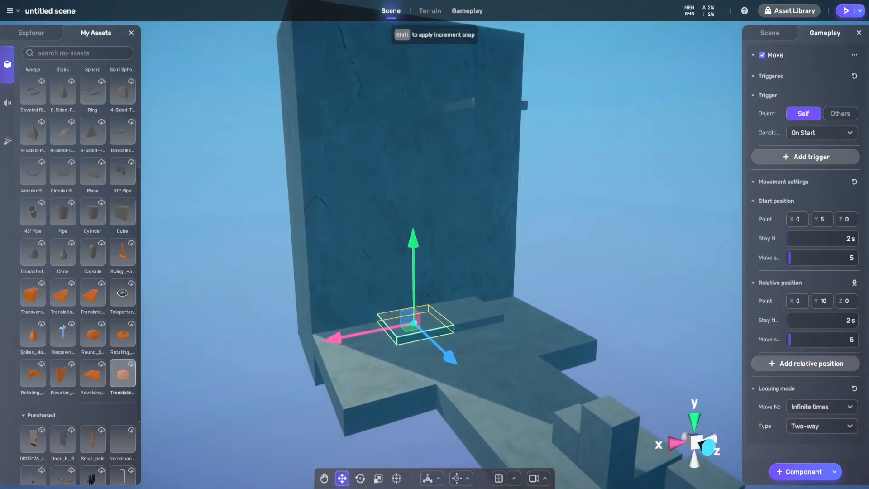
right_click_drag(446, 353, 373, 352)
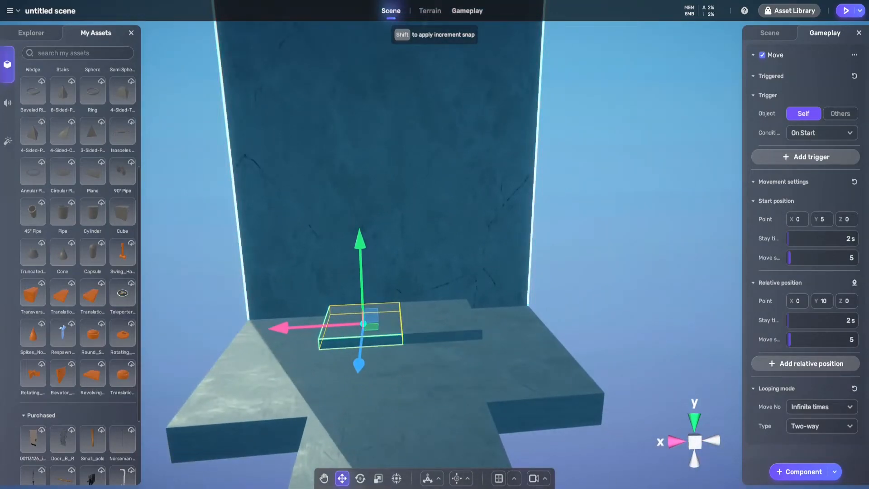
right_click_drag(407, 317, 398, 213)
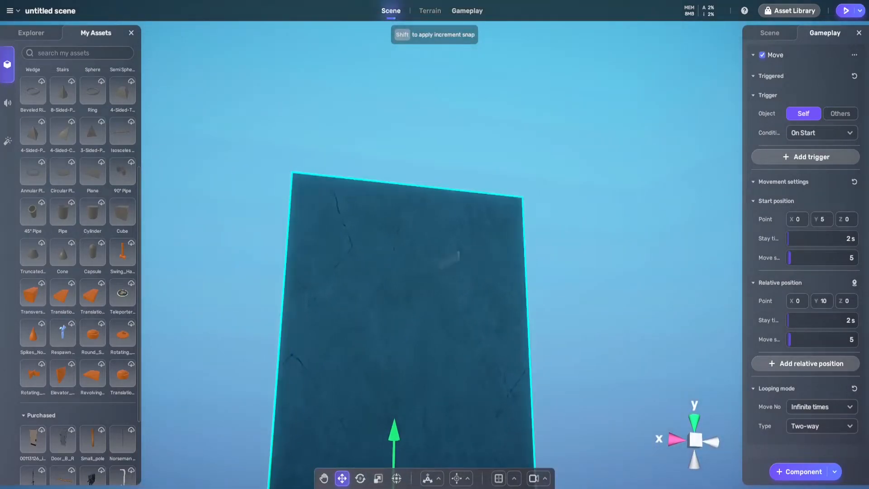
right_click_drag(512, 249, 493, 326)
key("w")
key("s")
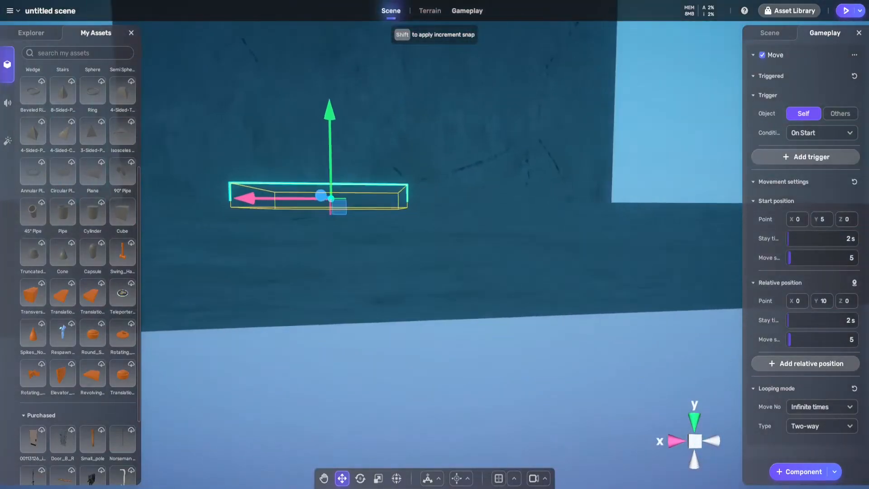
right_click_drag(434, 245, 435, 263)
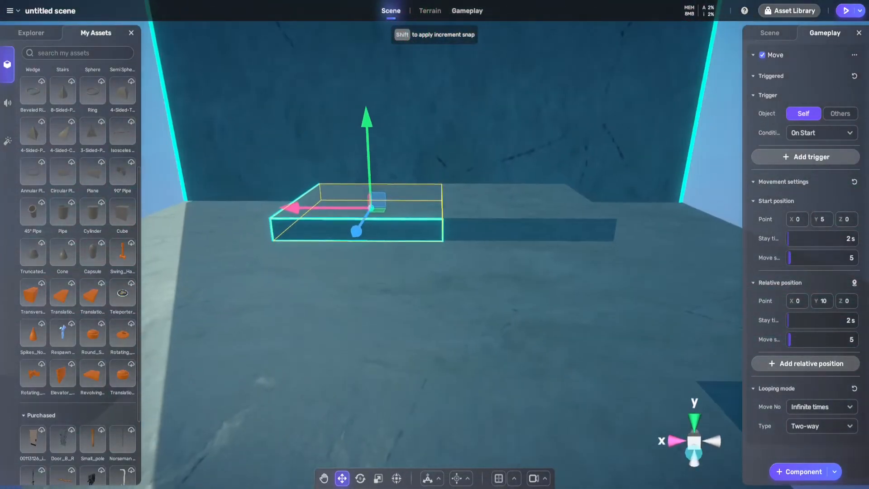
Test the elevators in play mode by jumping onto the right ground slab and riding it up the wall
left_click(845, 10)
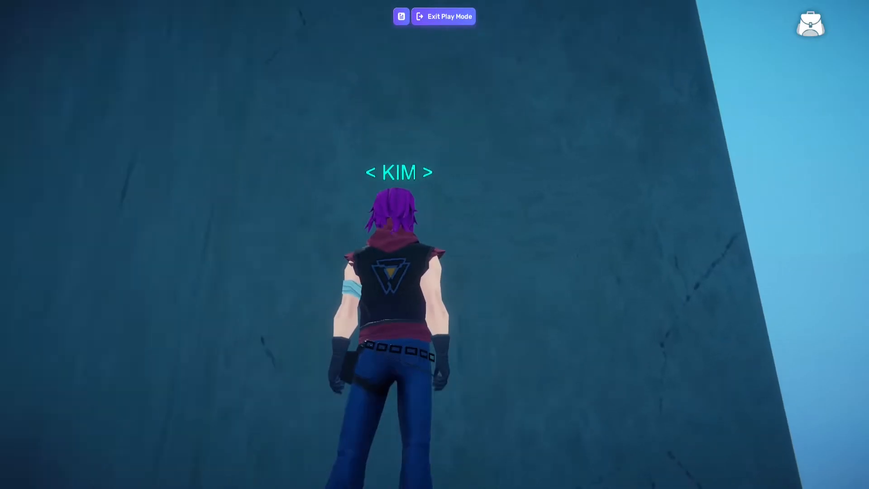
key("w")
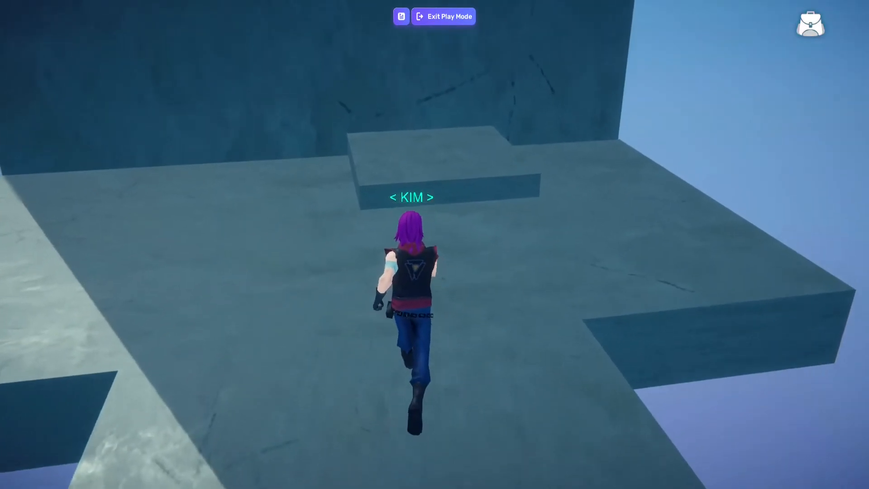
key("space")
key("space")
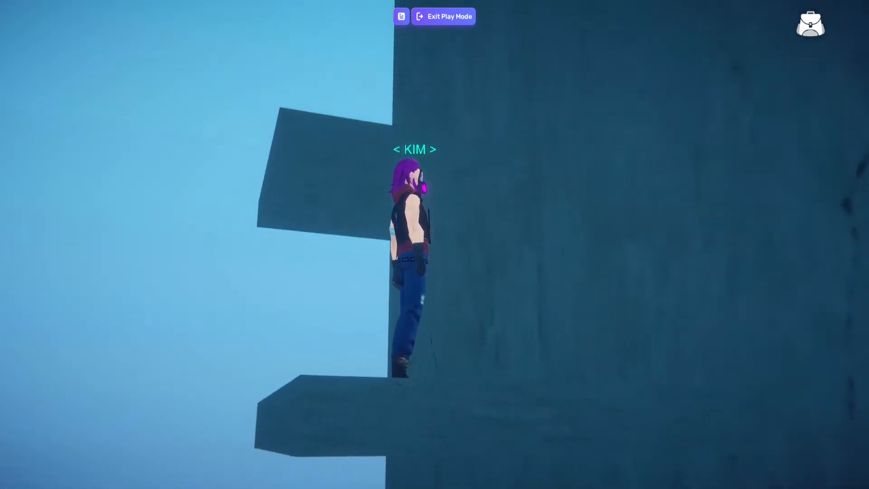
key("w")
key("space")
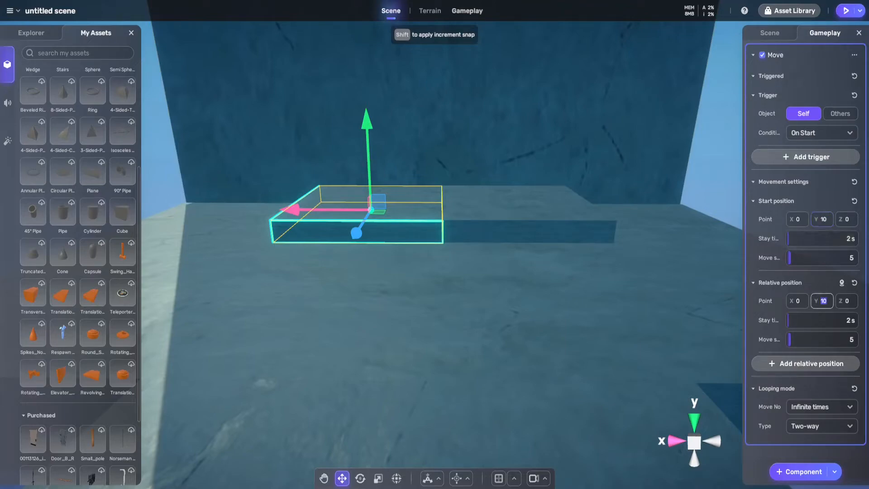
Set the left ground slab's Move relative position to Y 5 and check the elevators in play mode
left_click(845, 10)
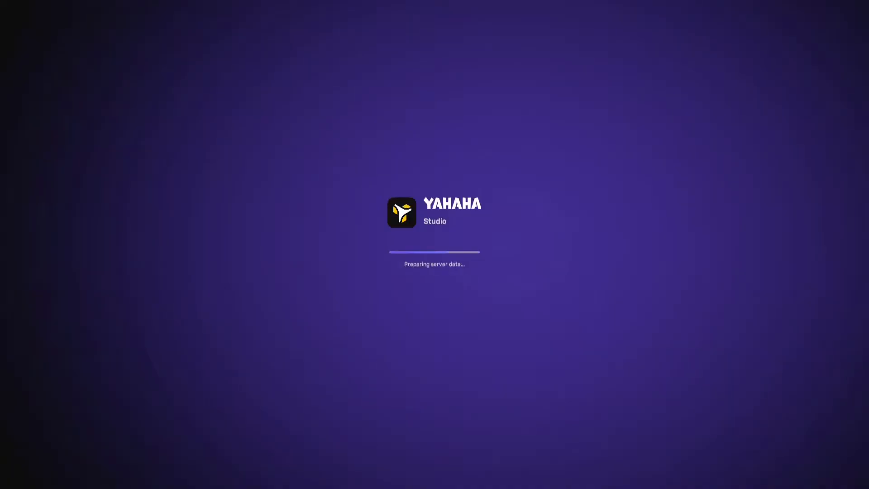
key("w")
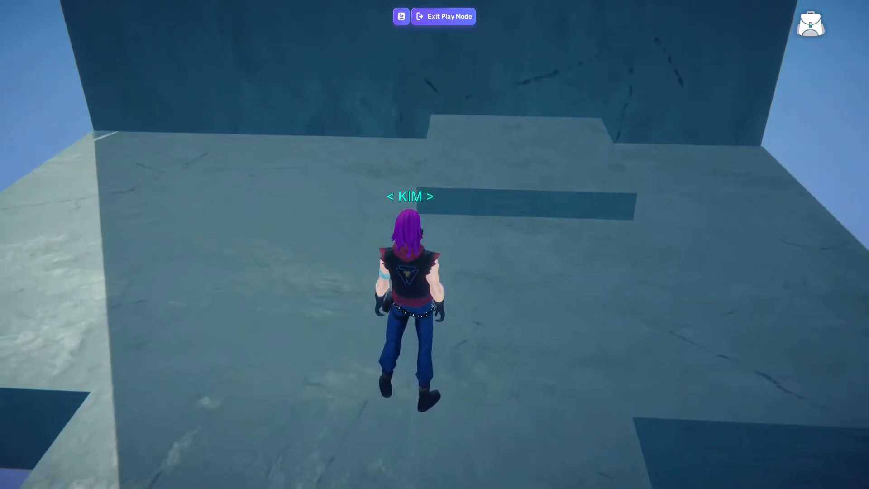
left_click(444, 16)
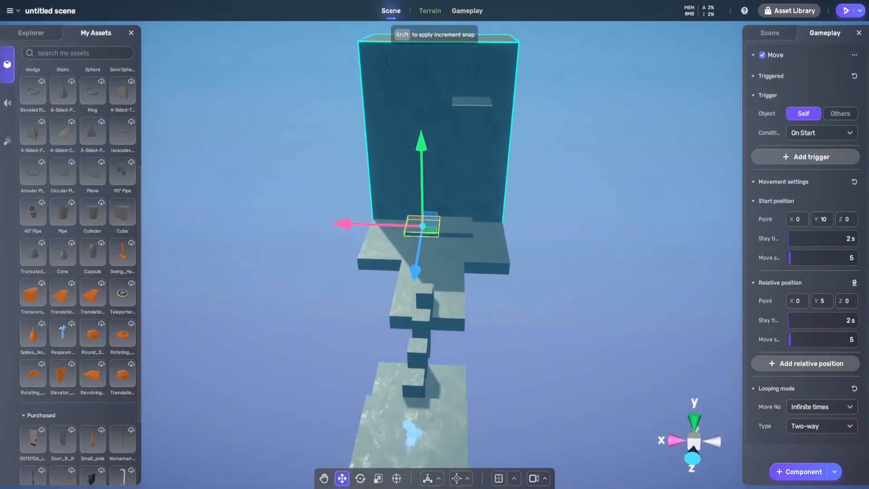
Apply the vol1 Ceramic Roof material to both ground slabs and the upper slab at the wall
left_click(769, 33)
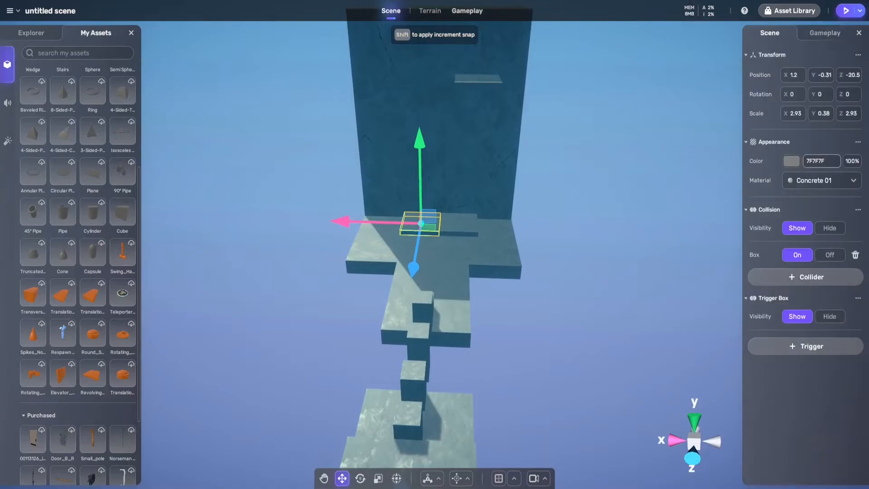
left_click(821, 180)
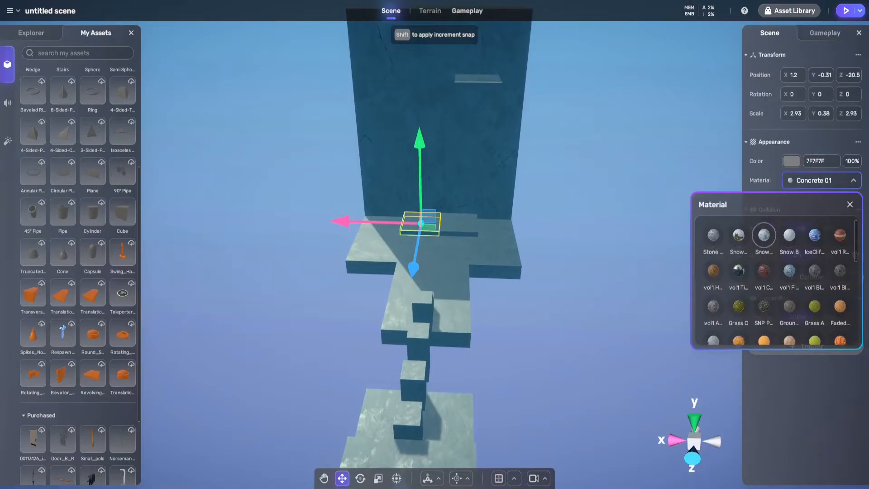
left_click(764, 270)
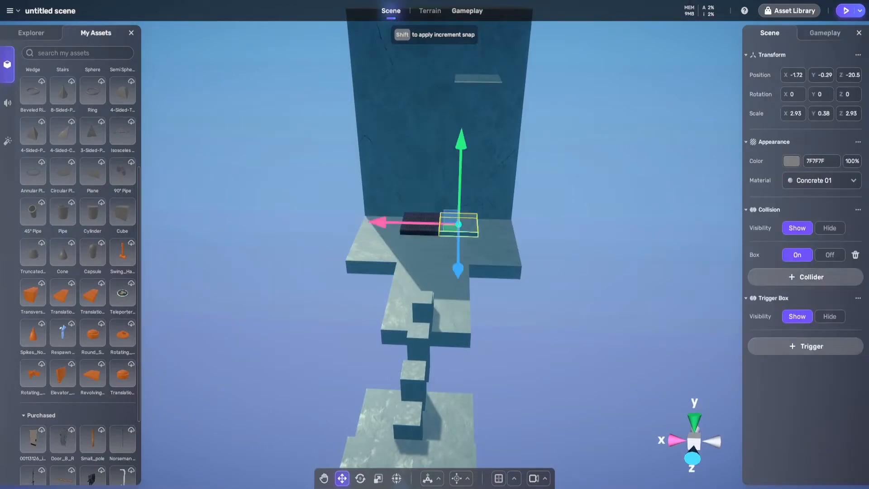
left_click(821, 180)
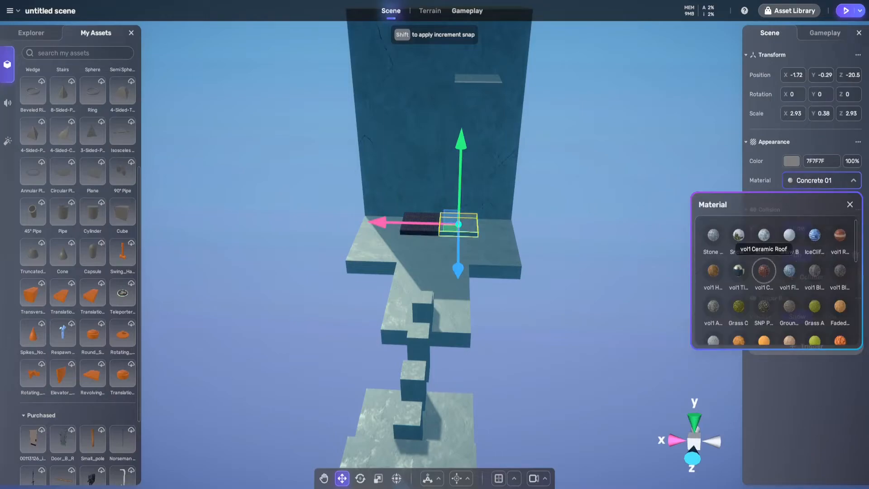
left_click(764, 270)
left_click(821, 180)
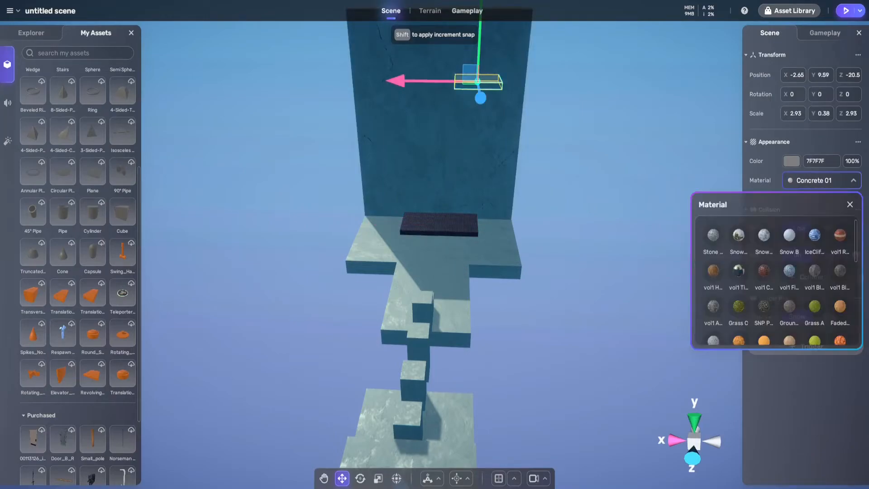
left_click(764, 271)
Run the course in play mode up to the wall and observe the timing of the moving elevator slabs
key("w")
right_click_drag(435, 244, 431, 194)
key("w")
key("s")
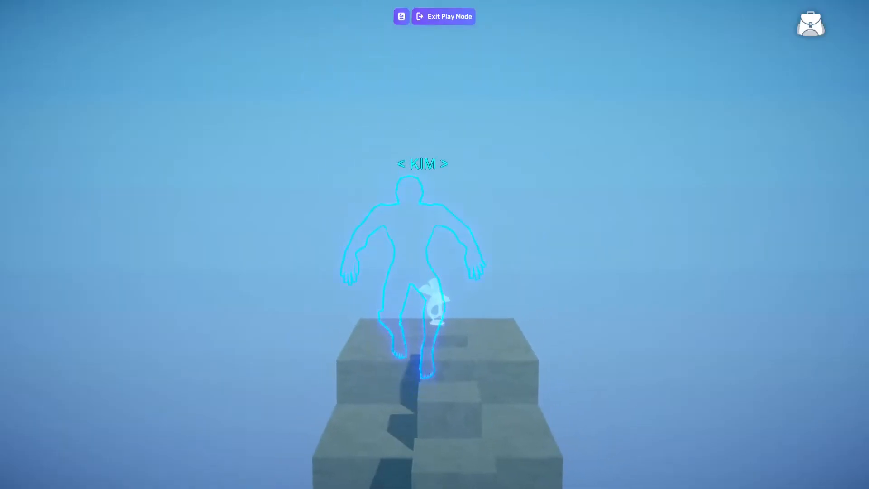
key("w")
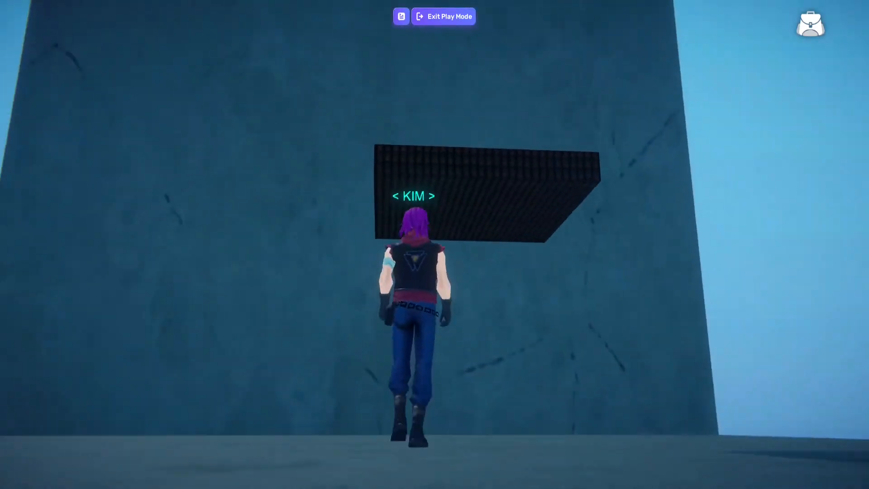
key("d")
key("s")
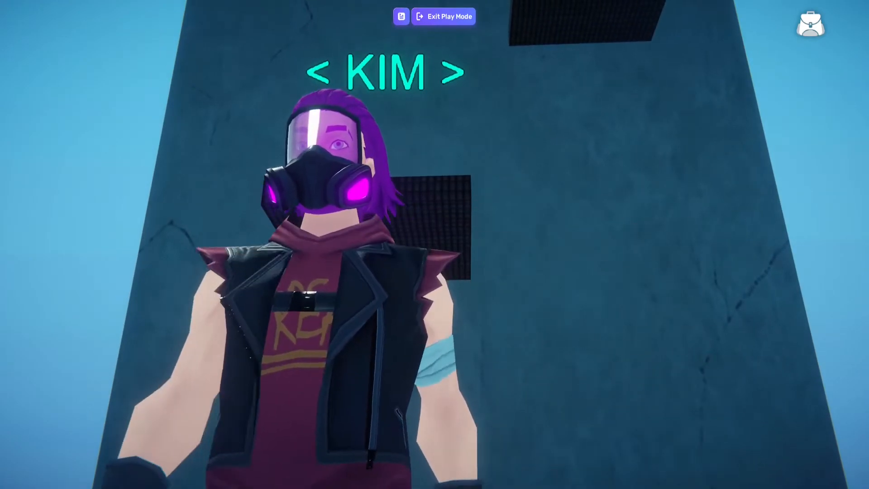
key("d")
key("w")
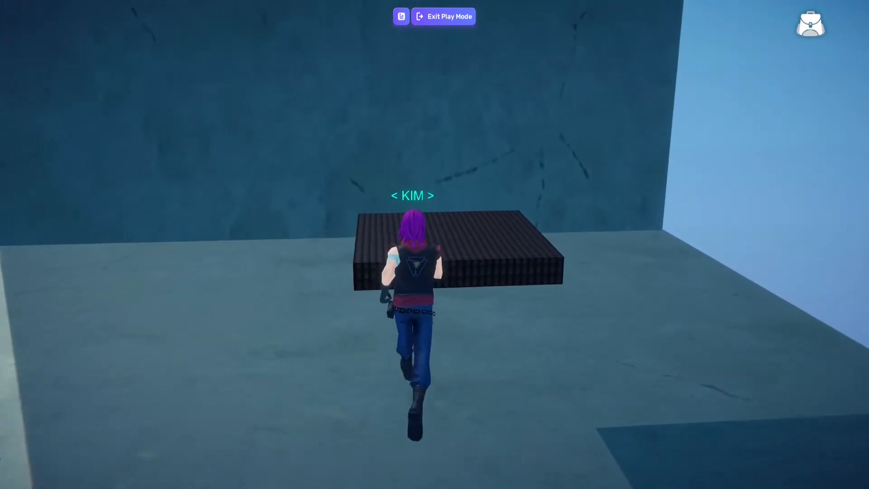
Ride the elevator slabs upward, jumping from one to the next, and climb onto the top of the wall
key("space")
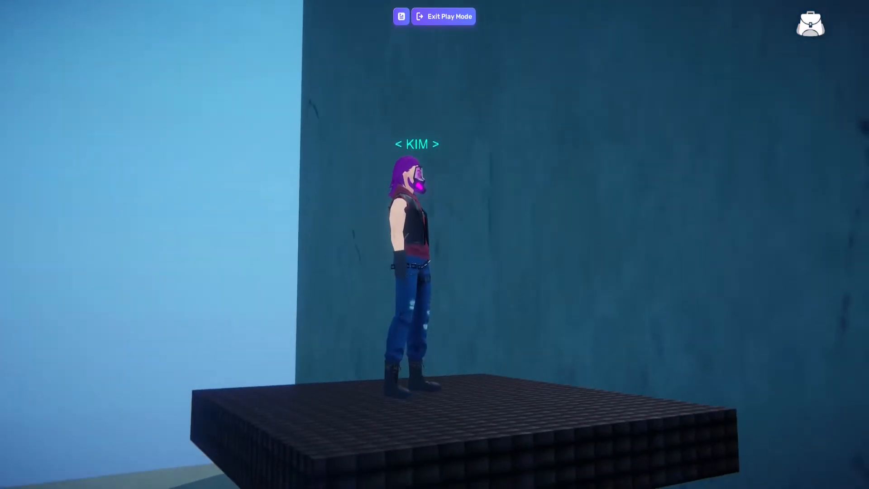
key("w")
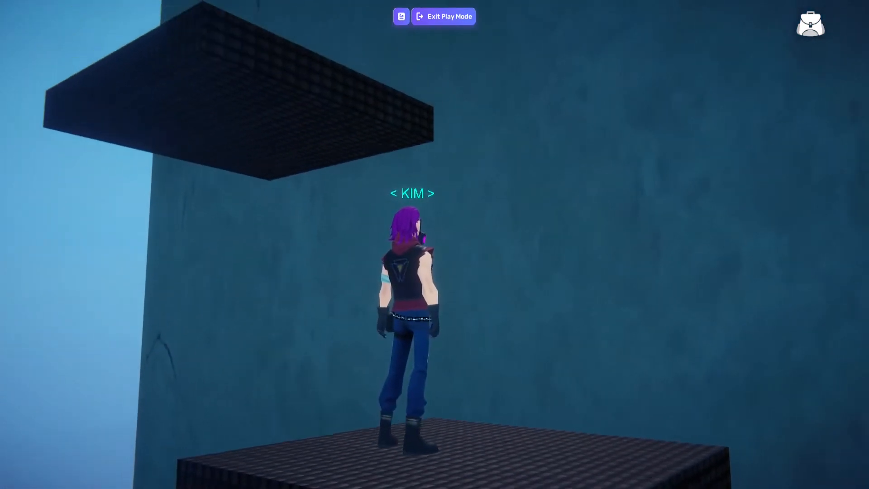
key("a")
key("space")
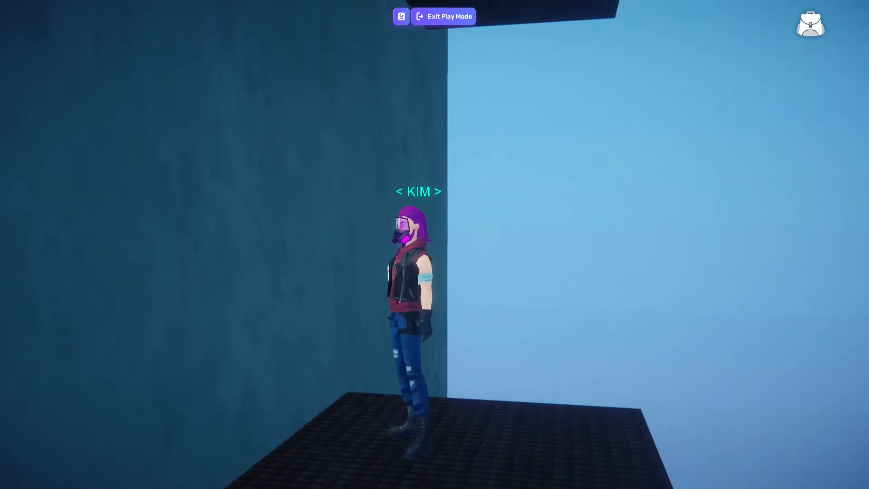
key("space")
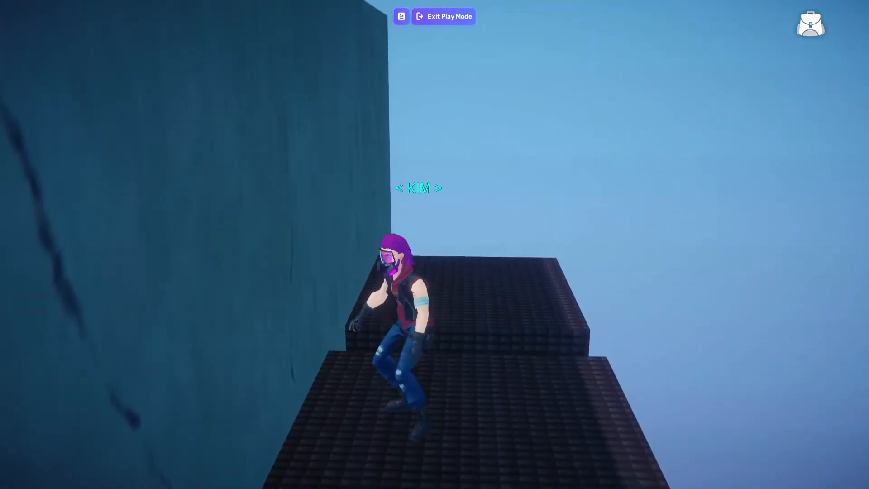
key("w")
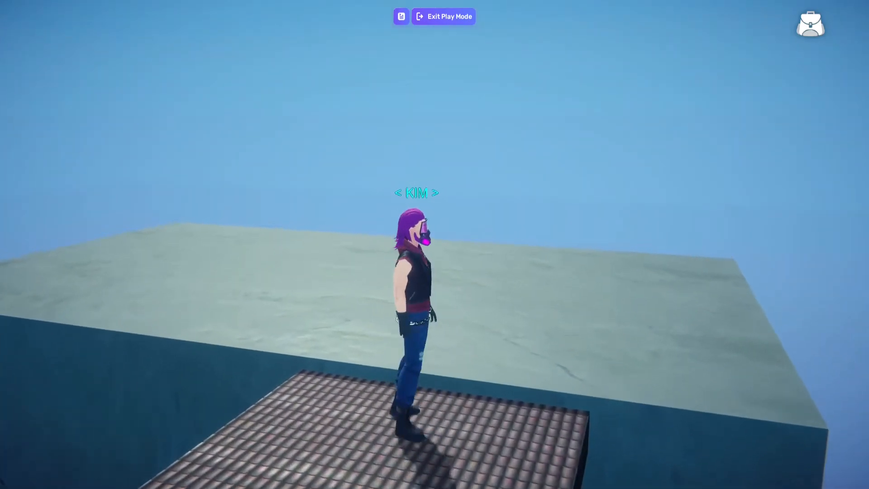
key("w")
key("space")
key("w")
key("d")
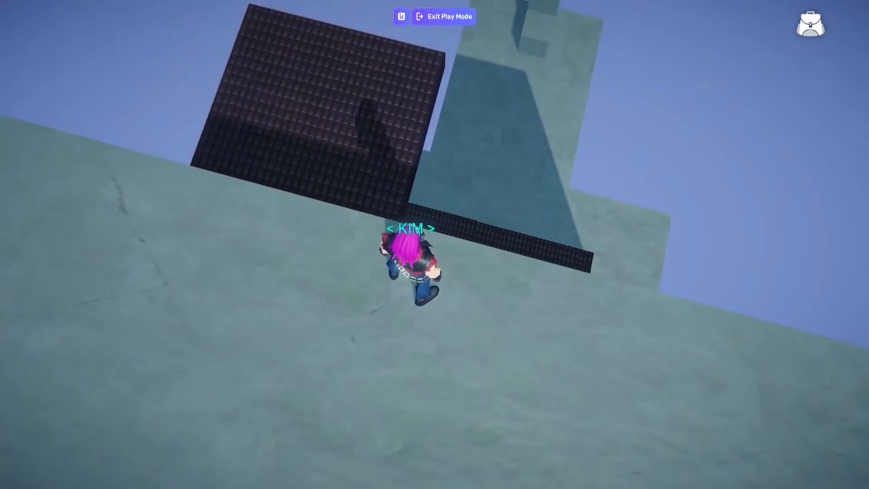
Examine the wall's top surface and the moving elevator slabs from above in play mode, and return to scene editing
key("w")
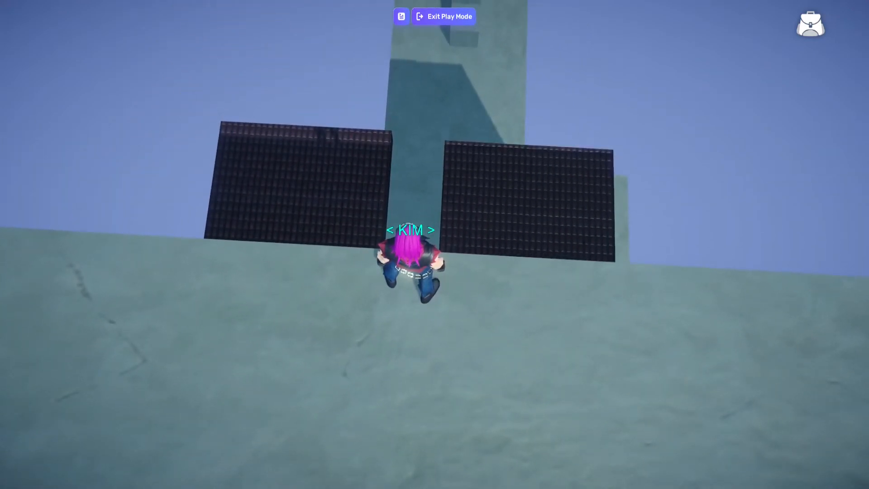
key("d")
key("s")
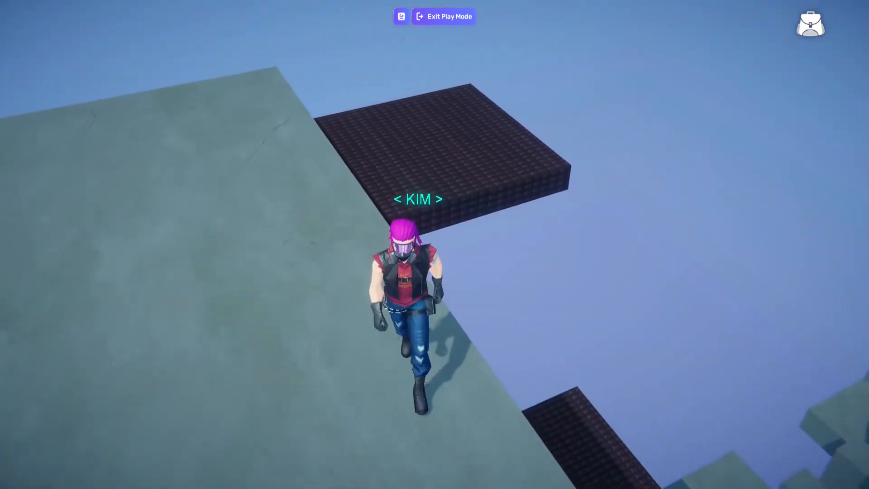
key("d")
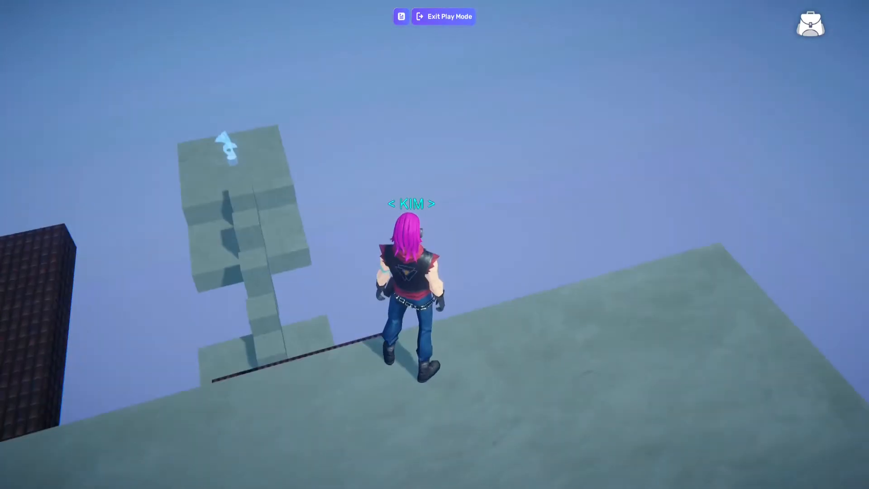
key("d")
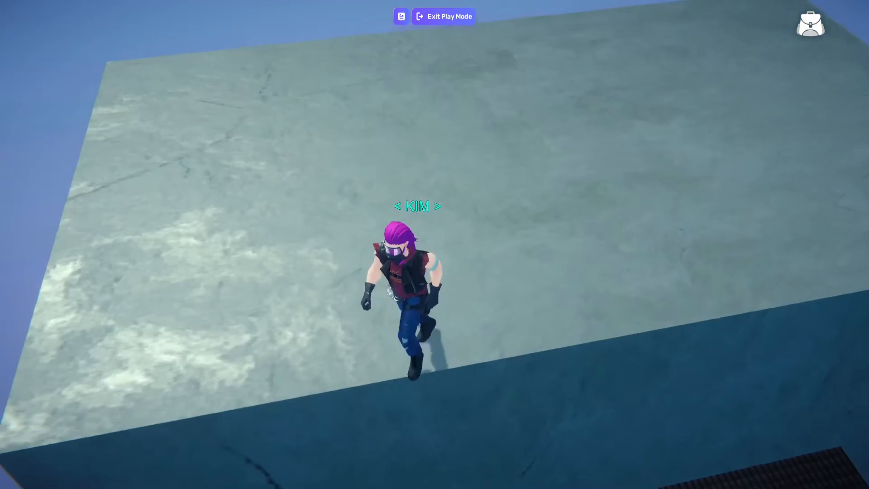
key("w")
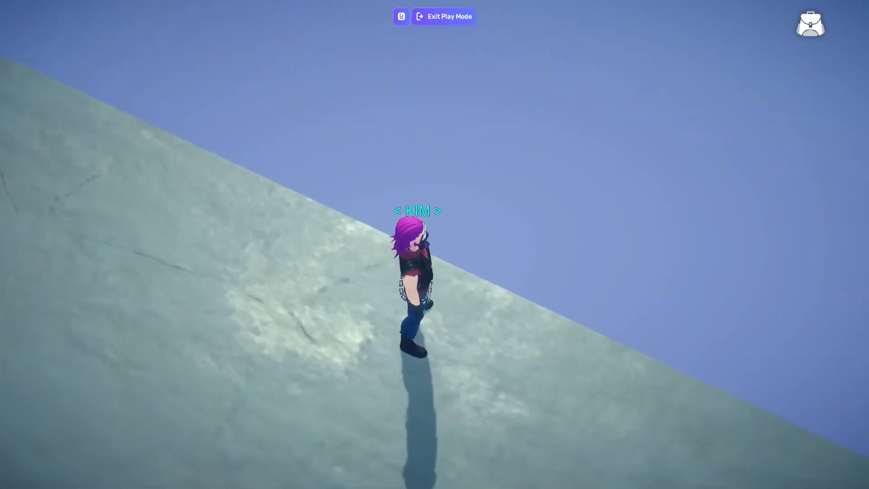
key("w")
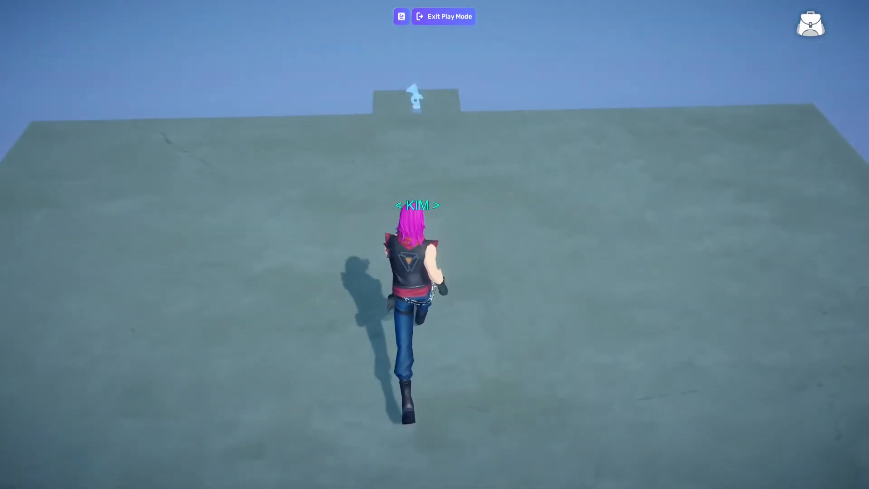
key("d")
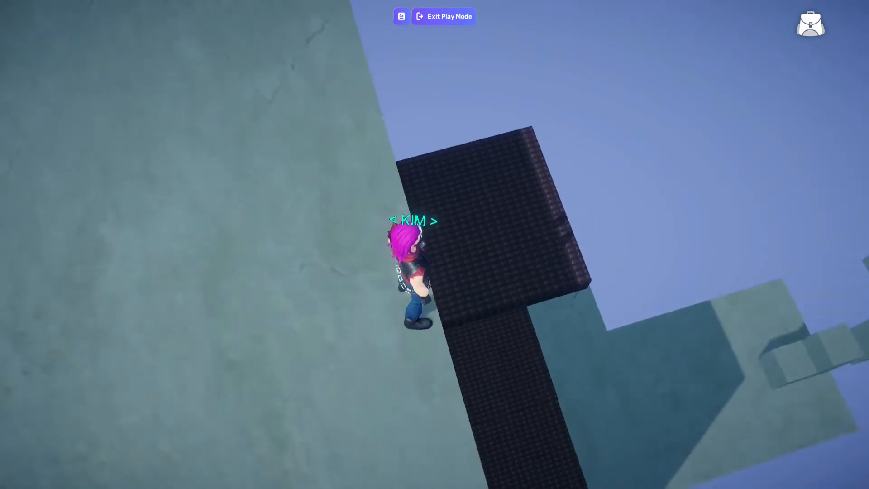
key("w")
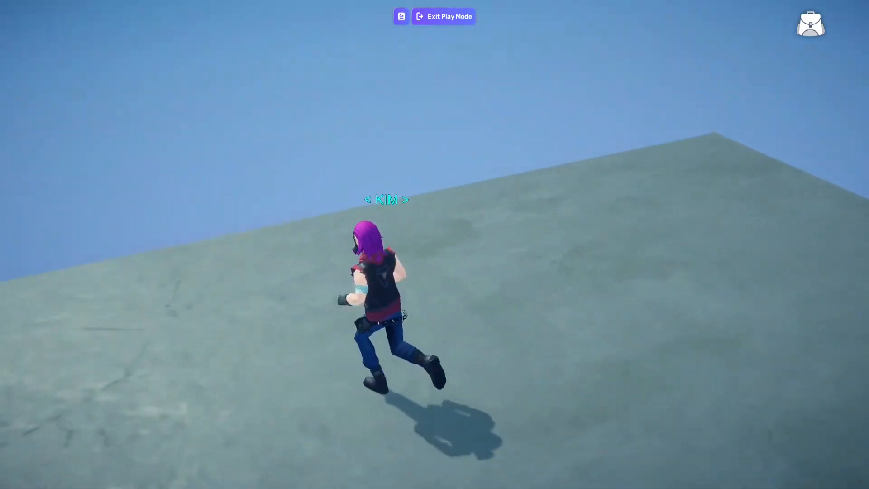
key("d")
key("w")
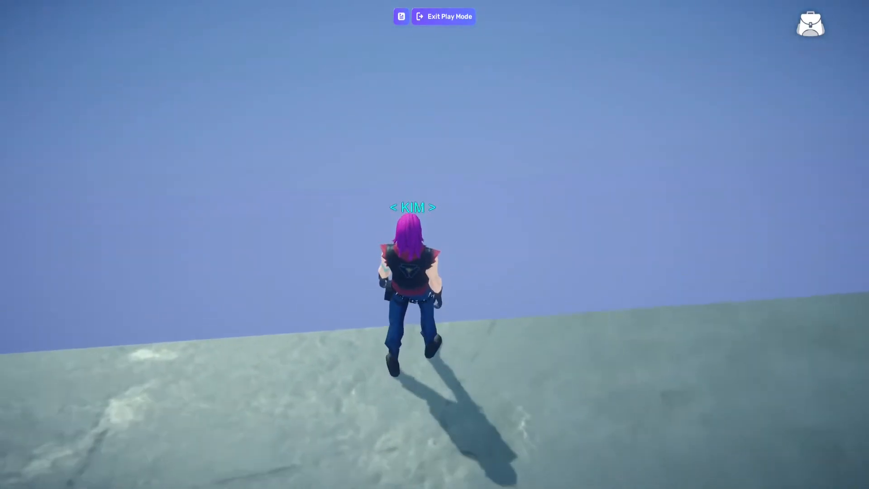
left_click(444, 17)
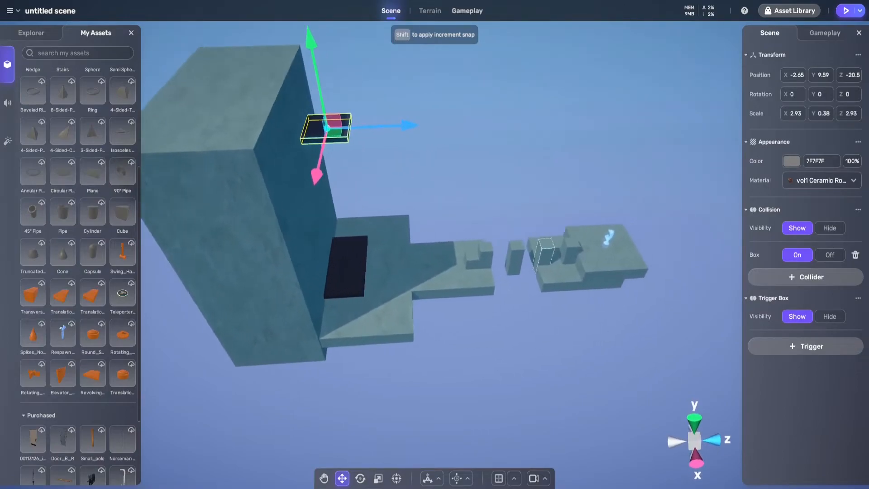
Duplicate the tall wall block and place the copy flush behind the original at Z -31.57
scroll(421, 247, "up", 8)
mouse_move(421, 247)
right_mouse_down()
mouse_move(367, 272)
mouse_move(438, 215)
mouse_move(439, 233)
mouse_move(452, 145)
mouse_move(453, 244)
mouse_move(480, 244)
mouse_move(482, 231)
mouse_move(470, 240)
mouse_move(421, 236)
mouse_move(471, 234)
mouse_move(428, 240)
right_mouse_up()
scroll(434, 226, "down", 8)
key("w")
key("d")
key("a")
key("s")
key("d")
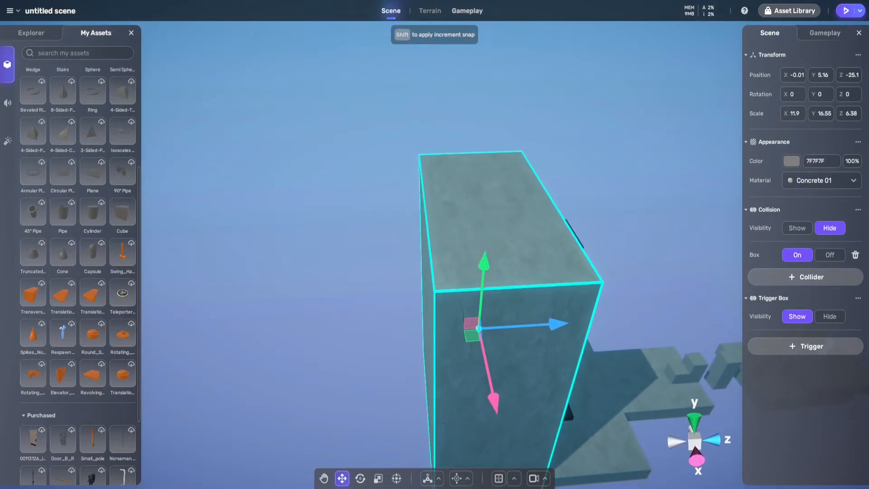
left_click_drag(520, 325, 416, 332)
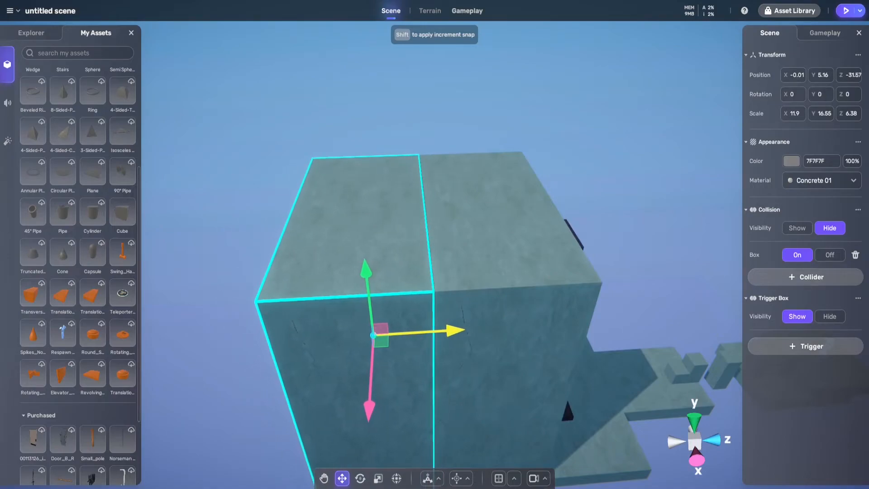
Lower the duplicated wall block to about Y 3.93 so it forms a step down behind the wall
left_click_drag(366, 281, 370, 304)
right_click_drag(370, 308, 633, 319)
left_click_drag(492, 313, 495, 290)
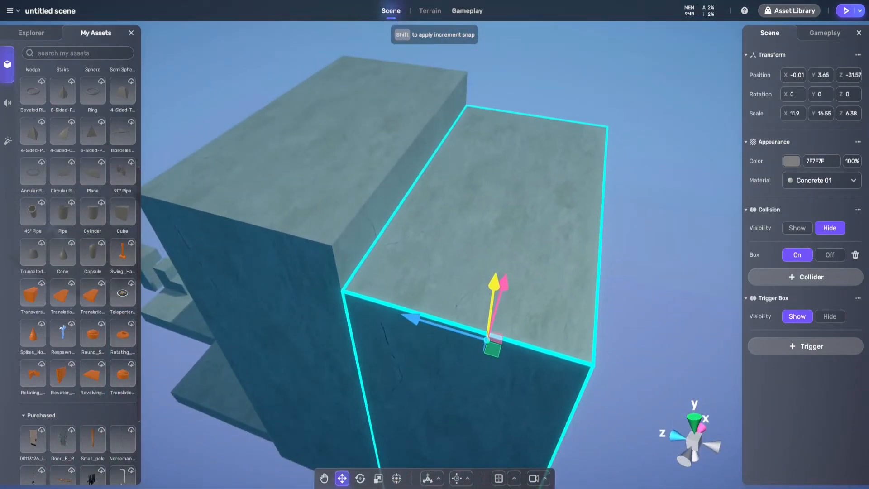
right_click_drag(494, 289, 541, 285)
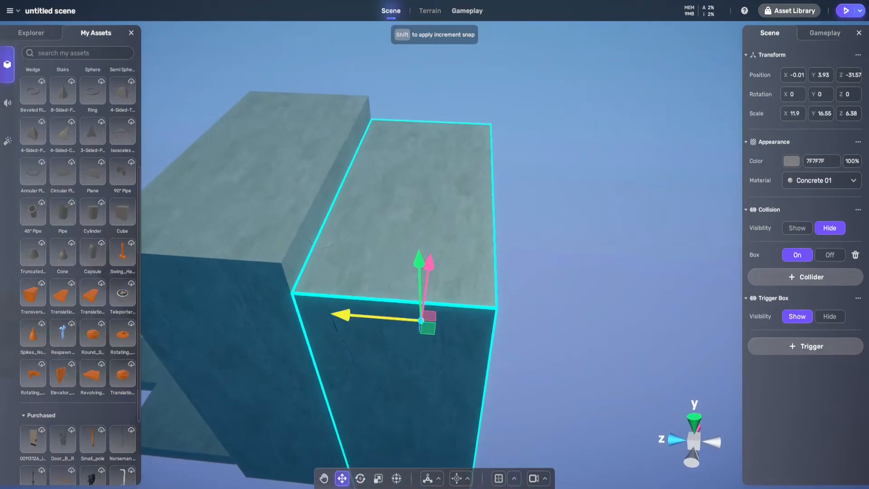
Duplicate the lowered block to Z -37.9 behind it and raise the copy to about Y 6.49
left_click_drag(380, 316, 502, 326)
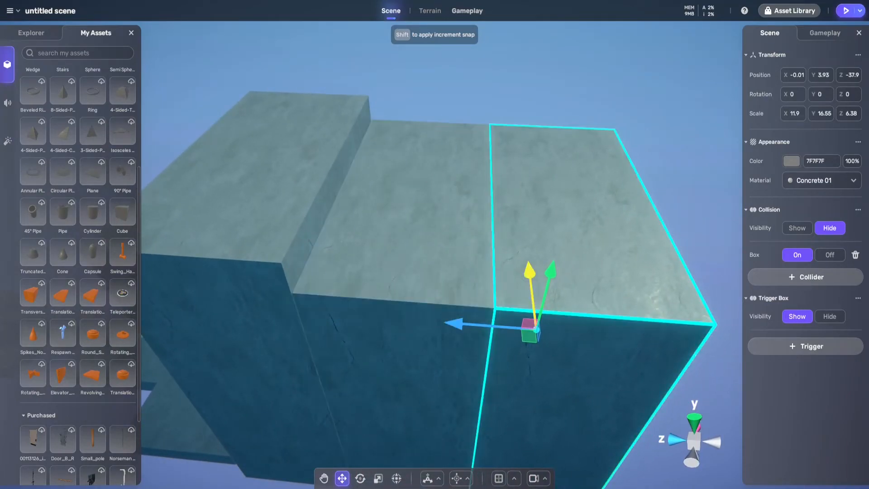
left_click_drag(551, 271, 556, 243)
right_click_drag(493, 263, 407, 249)
left_click(430, 272, "shift")
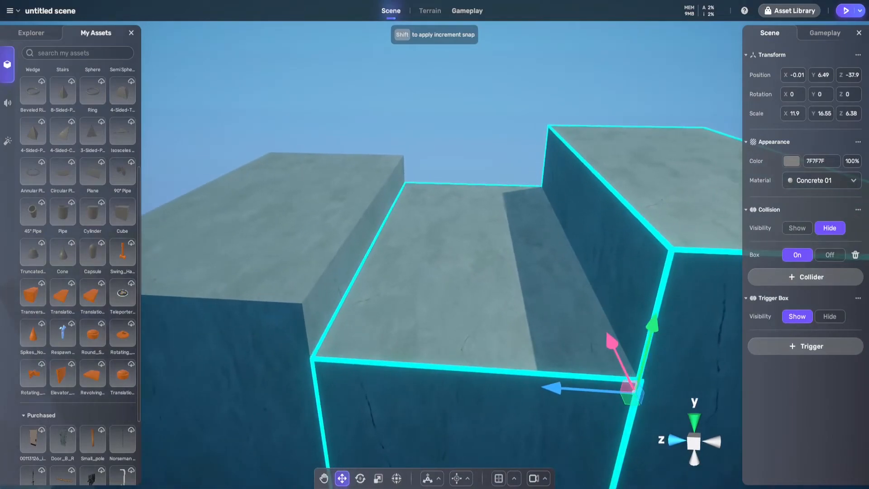
Copy the narrow pillar near the start platform and bring it up to the wall top at about Y 13.19, Z -23.8
key("d")
key("a")
key("d")
key("d")
key("a")
right_click_drag(430, 272, 317, 295)
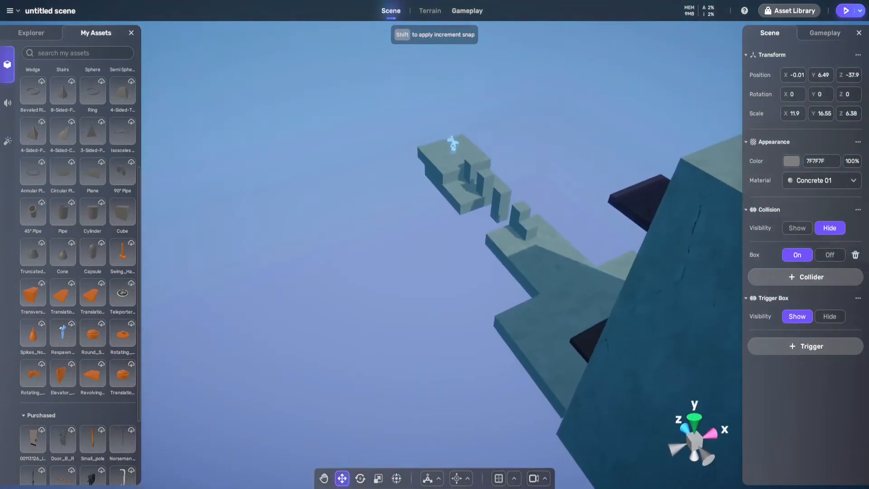
right_click_drag(390, 235, 416, 240)
key("a")
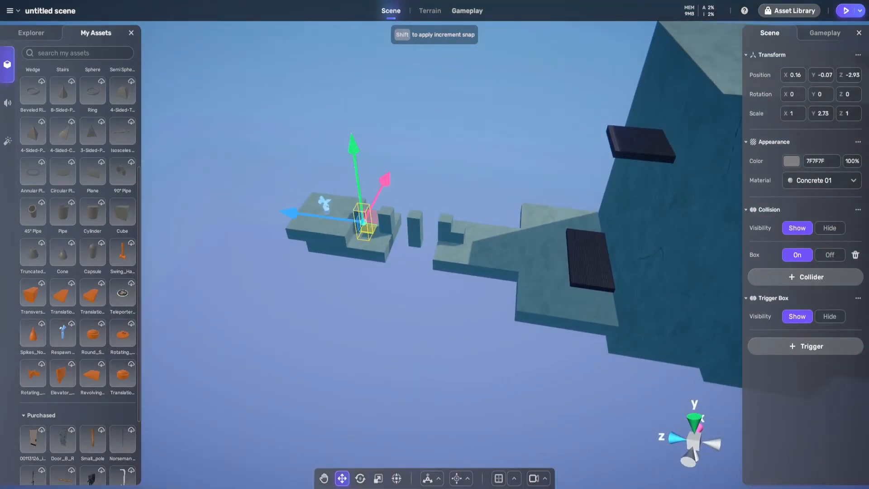
left_click_drag(686, 82, 710, 71)
right_click_drag(710, 71, 745, 32)
key("w")
right_click_drag(457, 213, 394, 252)
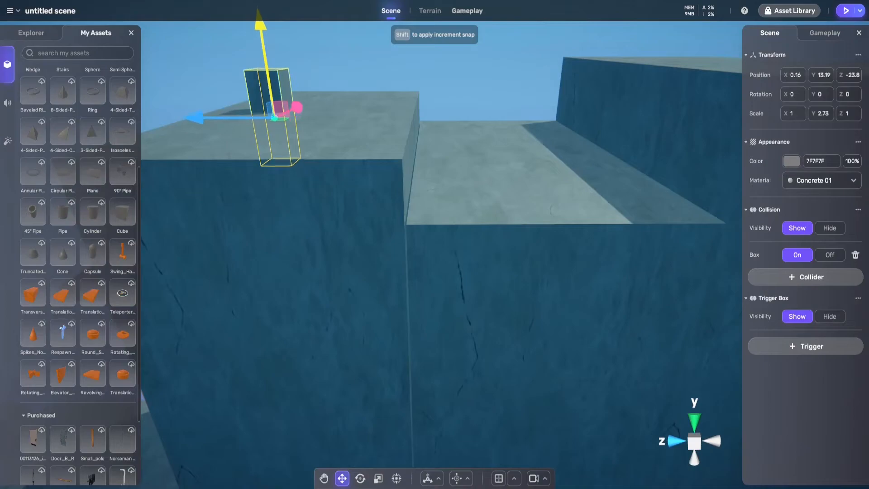
Position the pillar on the lowered middle block beside the front wall, at about Y 13.07 and Z -28.7
left_click_drag(342, 115, 352, 116)
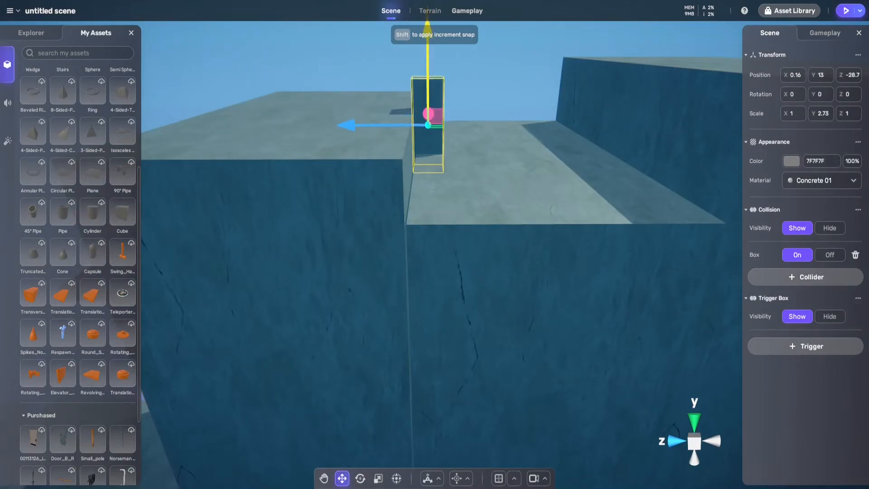
right_click_drag(428, 68, 496, 50)
key("w")
key("s")
key("a")
key("s")
key("w")
Test the jump from the wall top over the pillar to the raised rear block in play mode, and return to editing
left_click(846, 10)
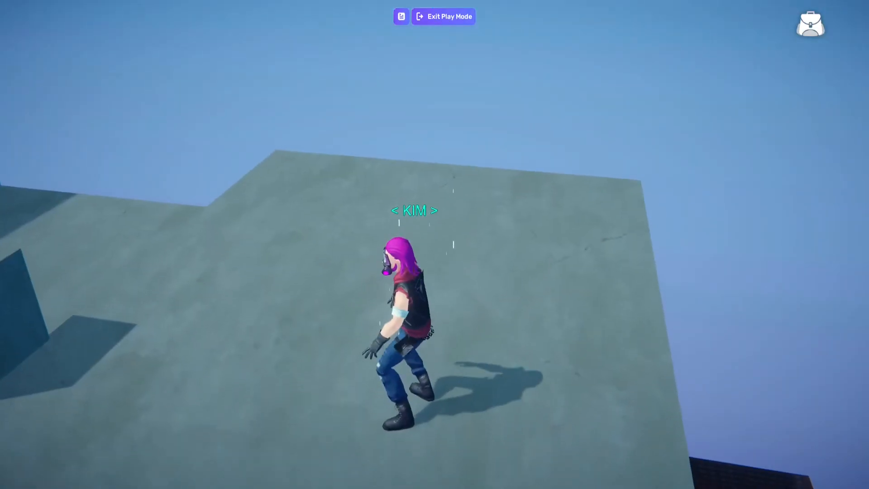
key("w")
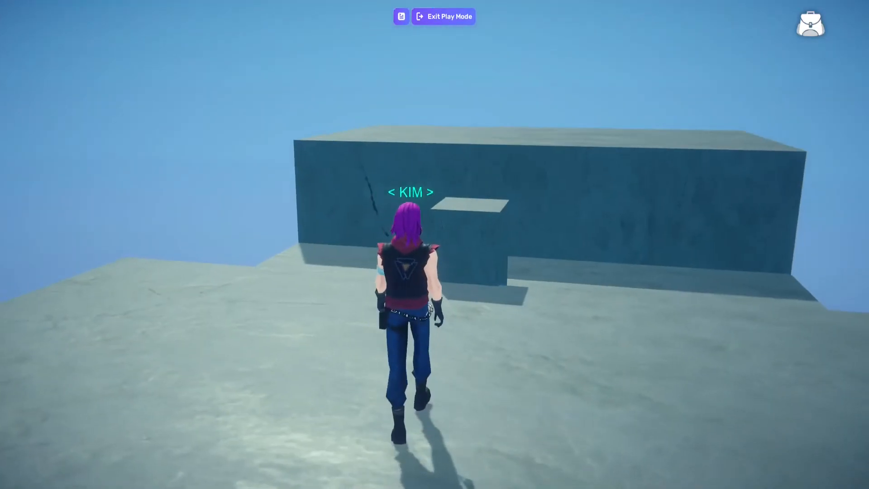
key("space")
key("d")
key("s")
key("w")
key("space")
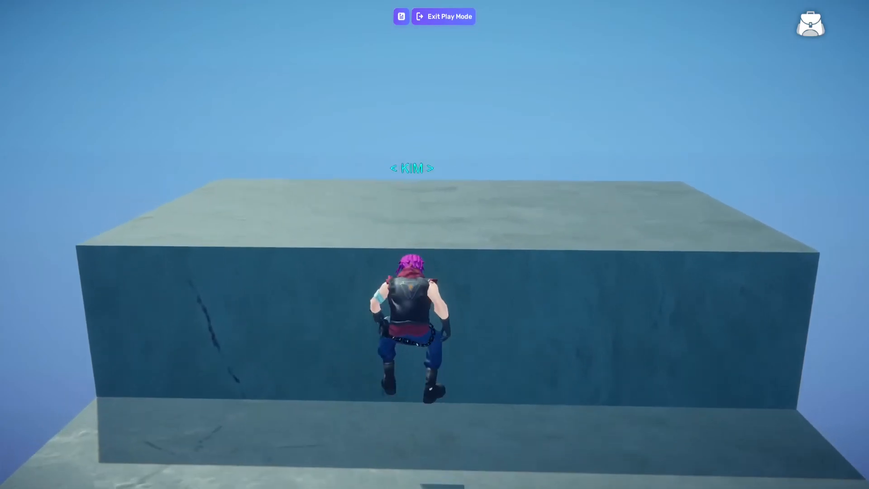
key("a")
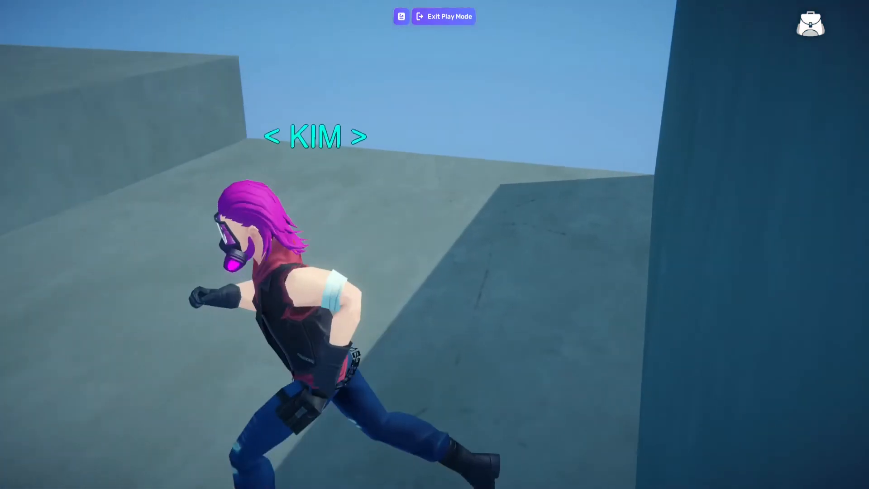
key("w")
key("space")
key("s")
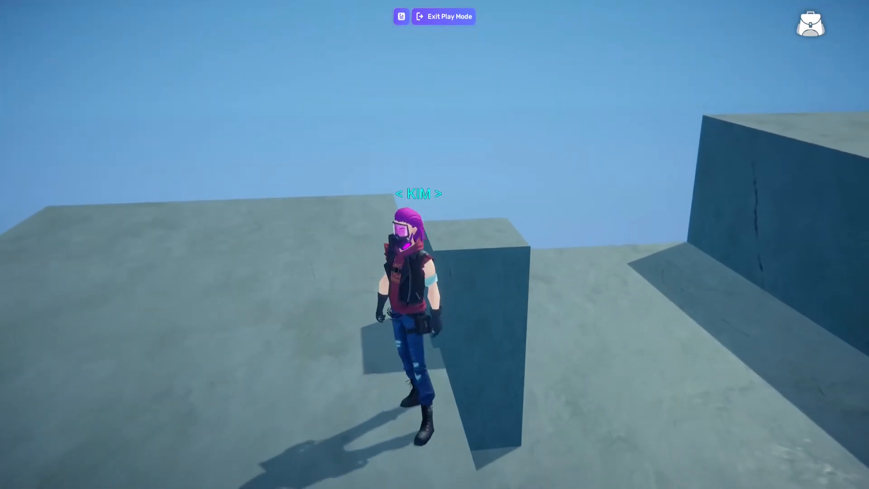
left_click(444, 16)
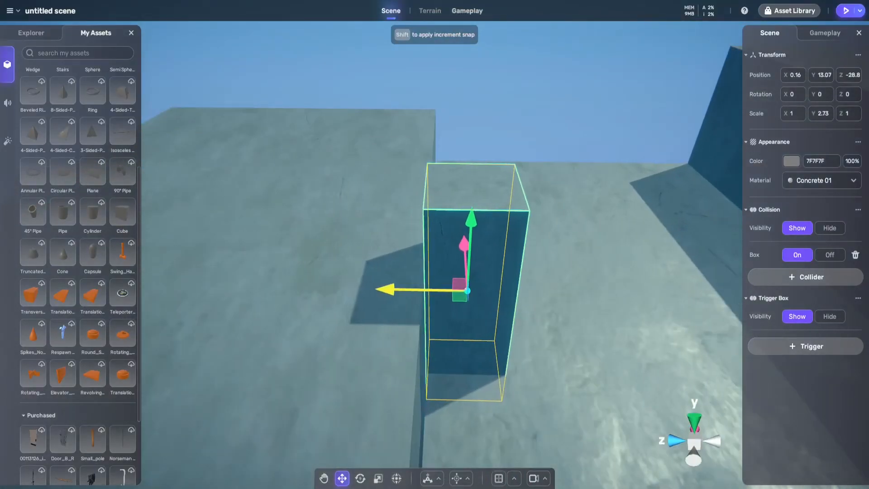
Move the raised rear block closer to the pillar at about Z -36.3 and lower it to about Y 6.04
right_click_drag(385, 289, 430, 289)
key("s")
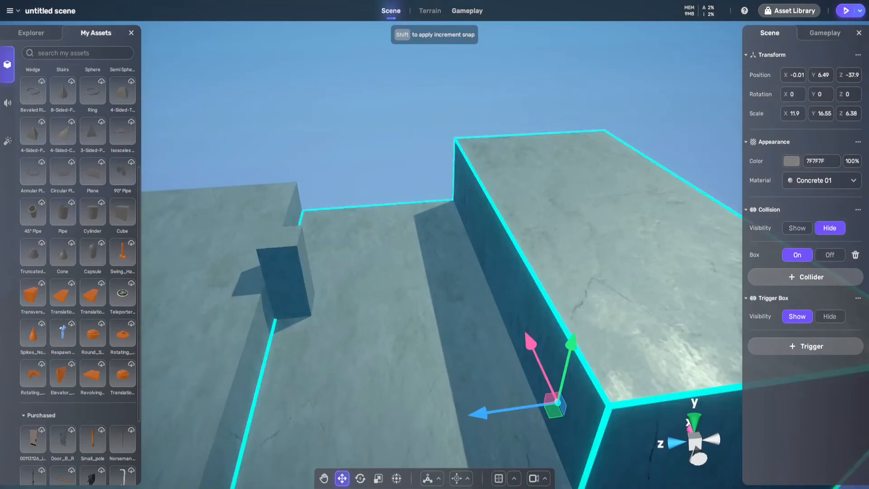
key("s")
right_click_drag(446, 415, 448, 339)
key("s")
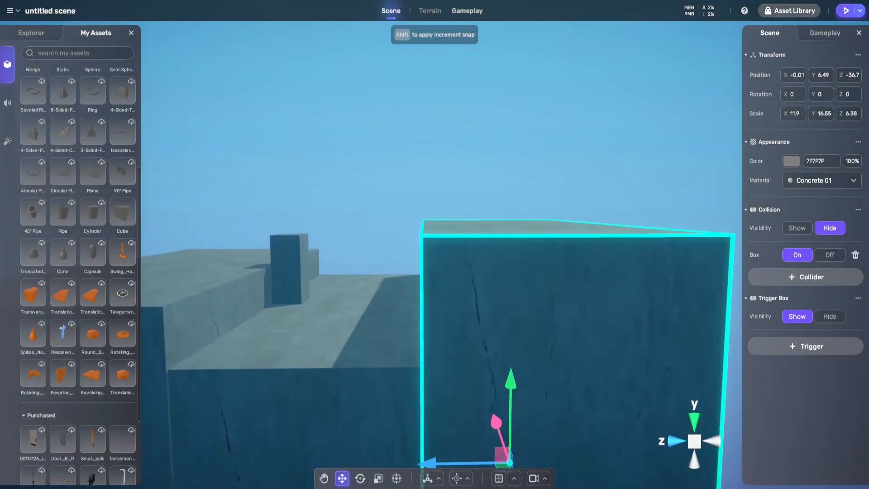
key("a")
right_click_drag(510, 408, 528, 399)
key("s")
key("a")
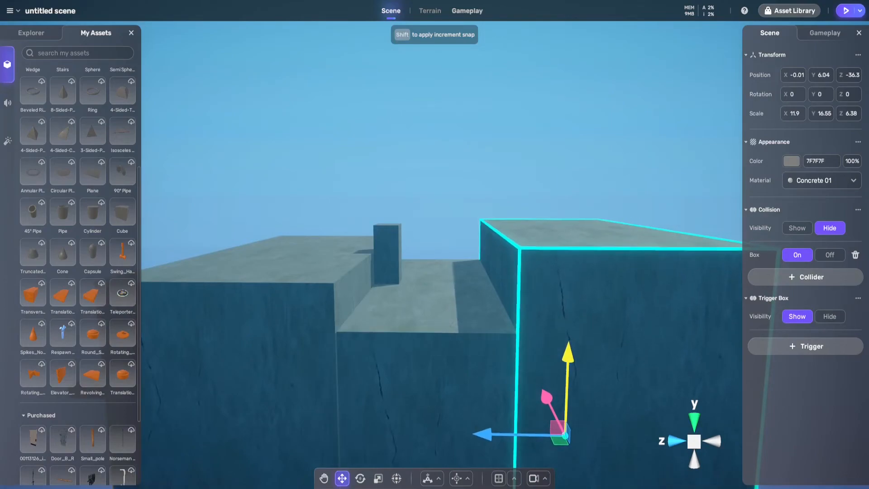
key("w")
right_click_drag(527, 400, 656, 403)
key("a")
Test the jumps between the wall top, the pillar and the raised rear block in play mode, and return to editing
left_click(846, 11)
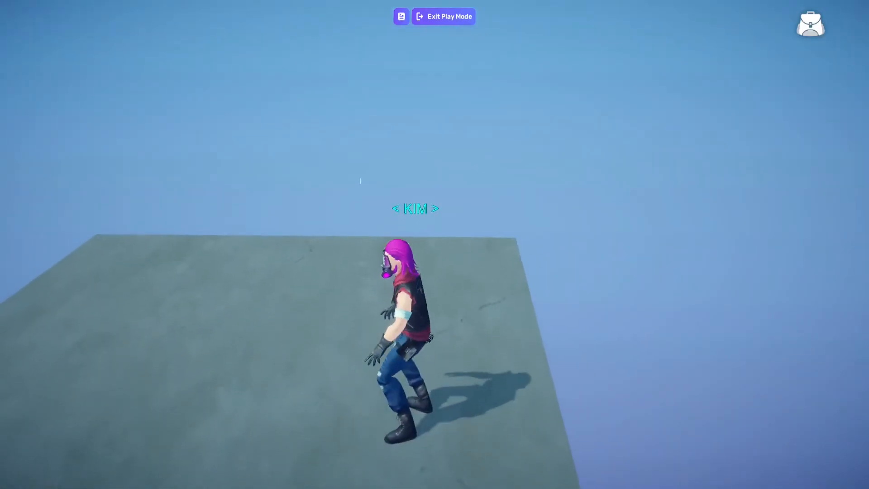
key("w")
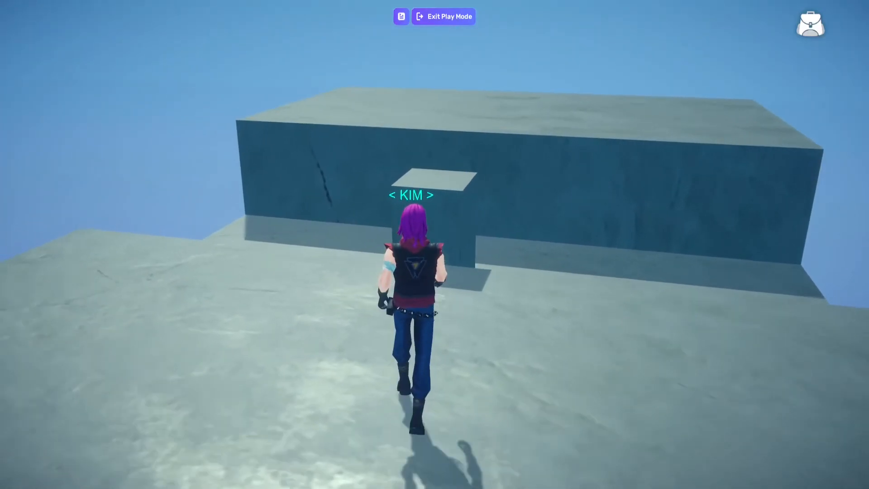
key("space")
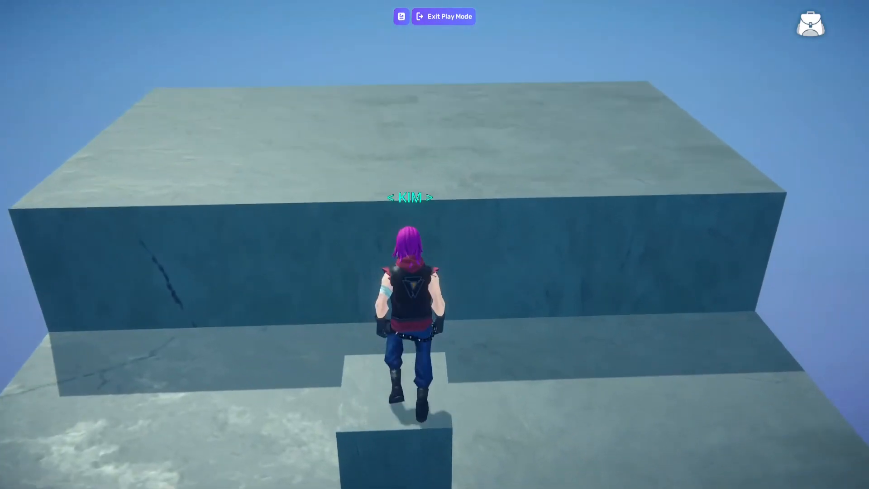
key("space")
key("s")
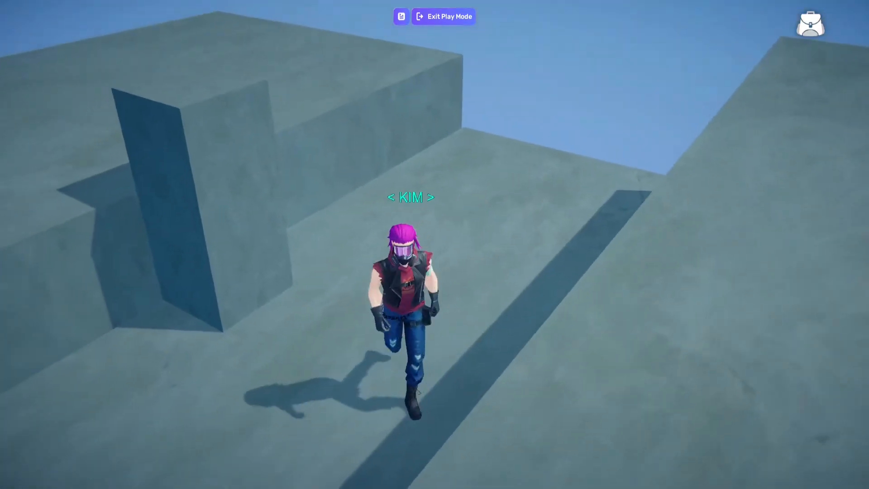
key("w")
key("w")
key("space")
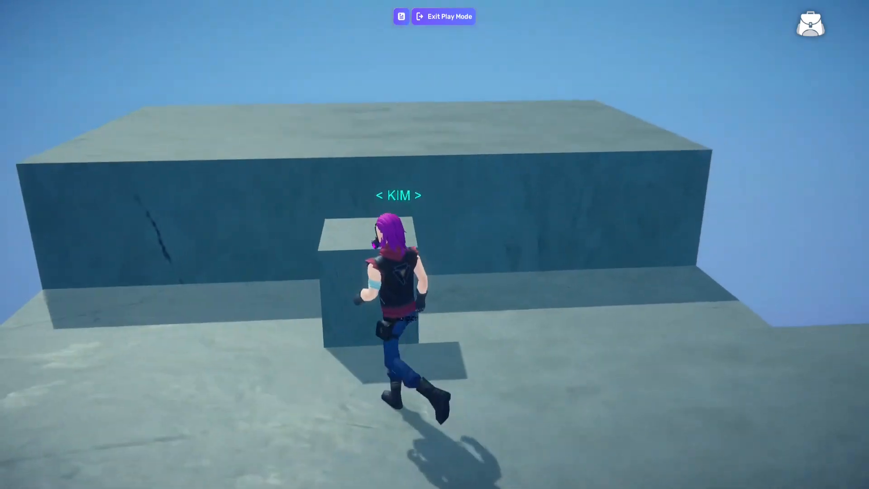
key("space")
key("space")
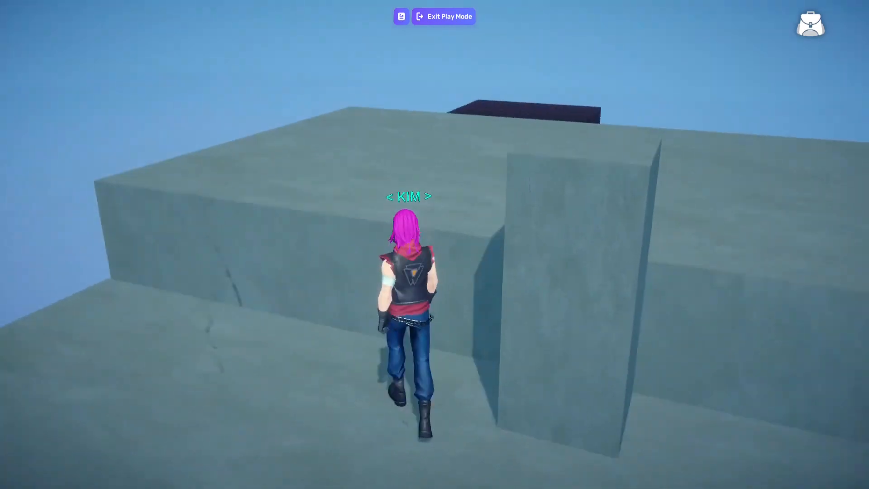
key("space")
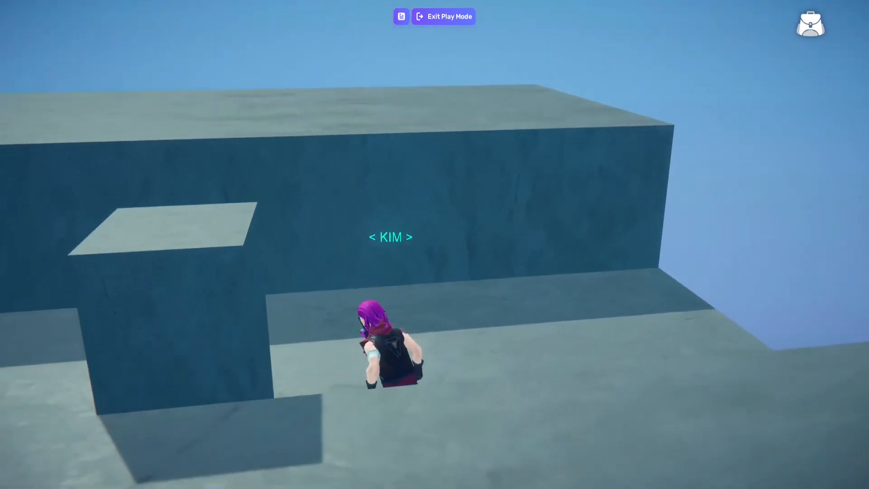
key("space")
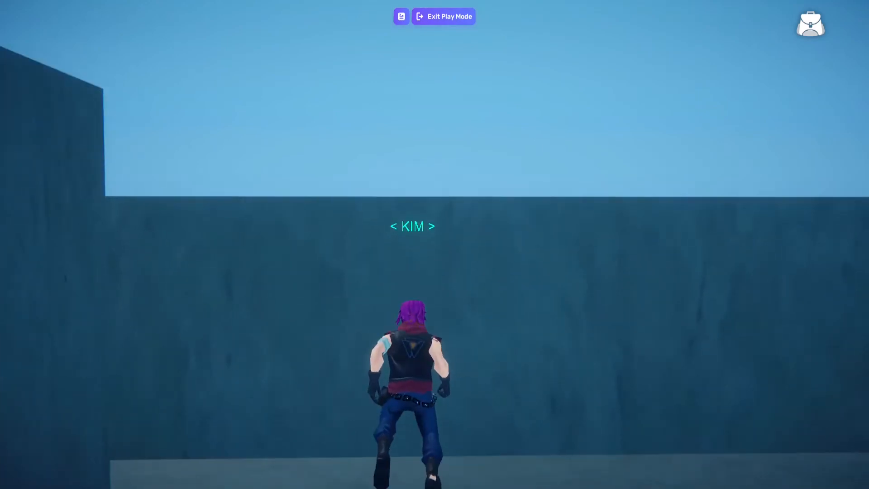
key("w")
key("space")
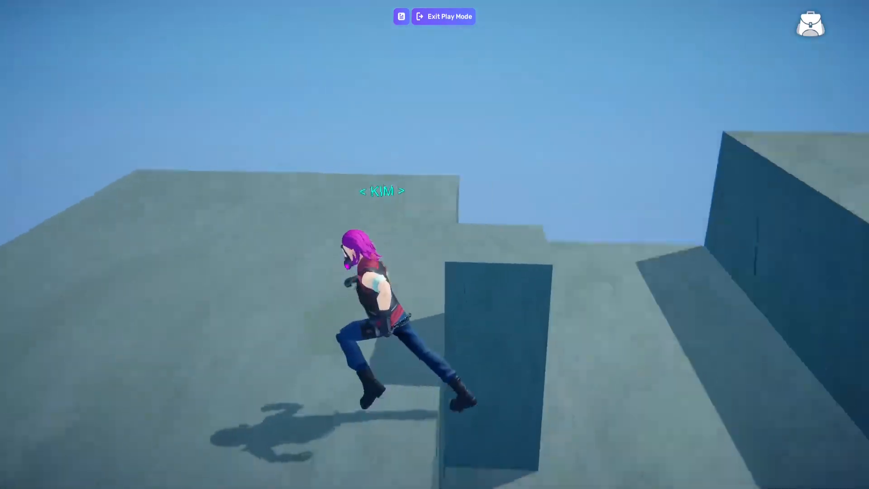
key("space")
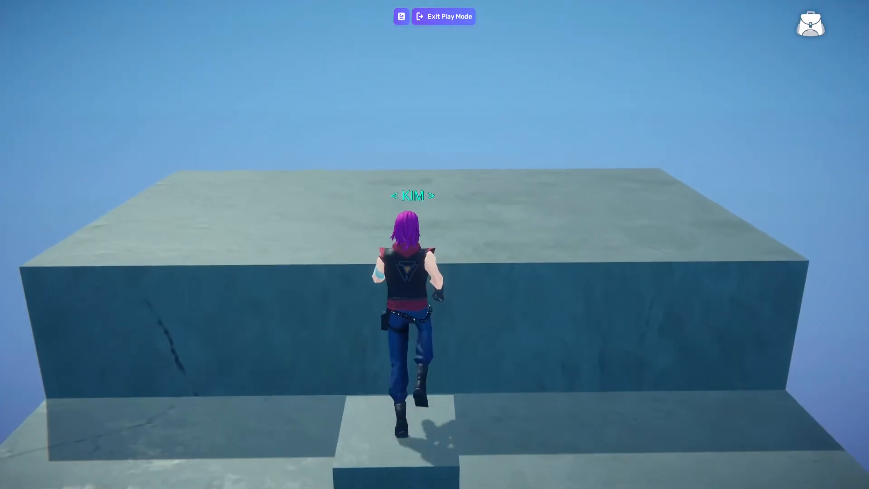
key("space")
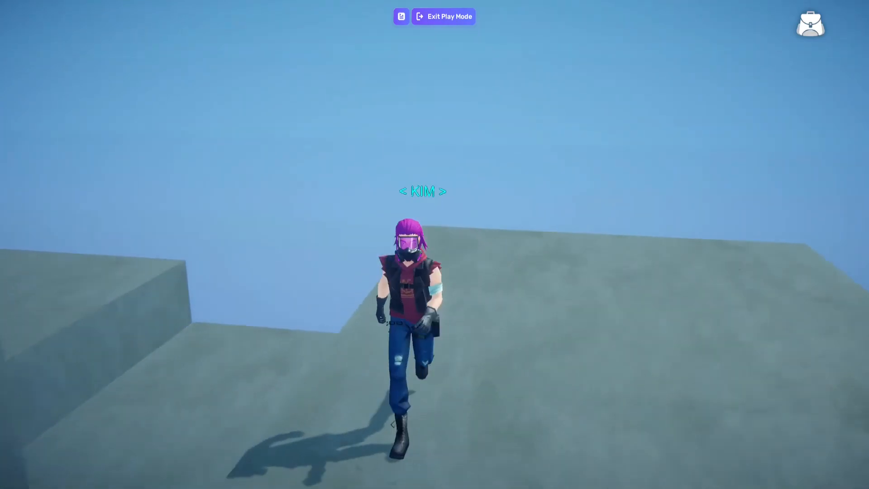
key("s")
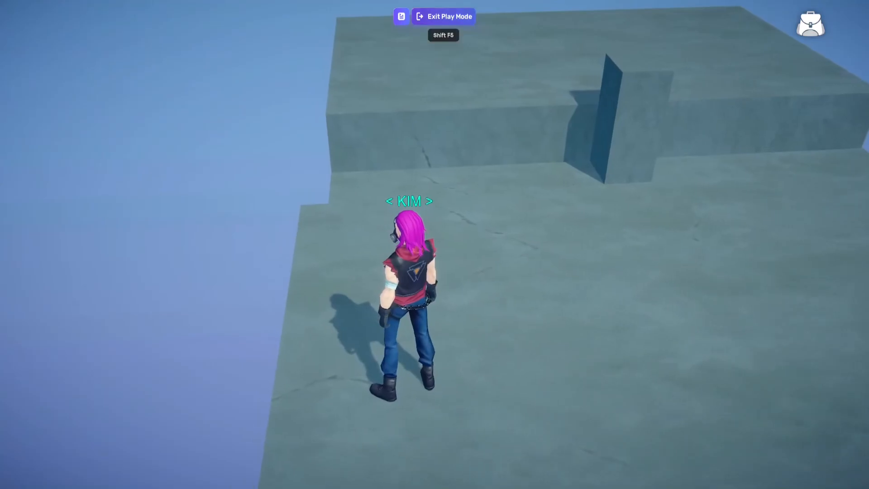
left_click(444, 16)
Examine the jumping course from the front and the side, from the elevator slabs to the stepped blocks on top
right_click_drag(434, 244, 286, 301)
key("s")
key("w")
right_click_drag(434, 245, 394, 231)
key("s")
key("s")
key("w")
key("d")
key("s")
key("d")
right_click_drag(394, 156, 349, 186)
key("a")
right_click_drag(406, 168, 468, 68)
key("a")
key("d")
key("s")
key("d")
key("a")
key("w")
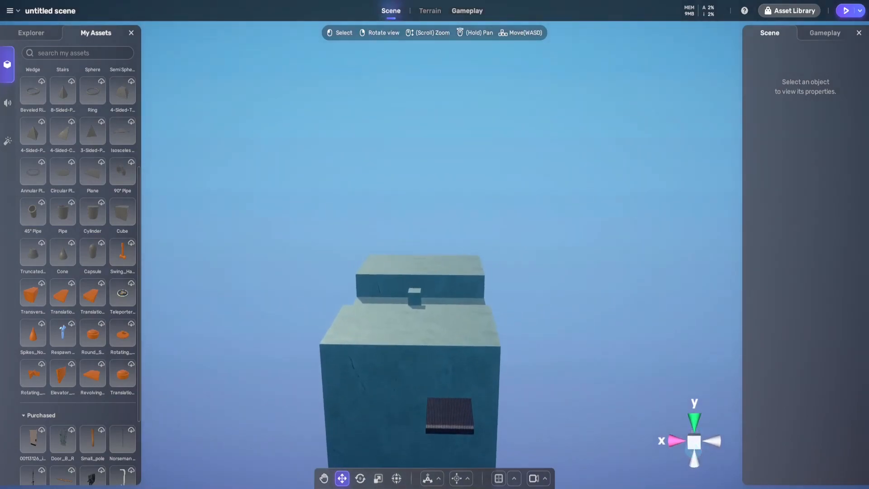
key("a")
right_click_drag(437, 172, 353, 150)
key("w")
key("a")
key("d")
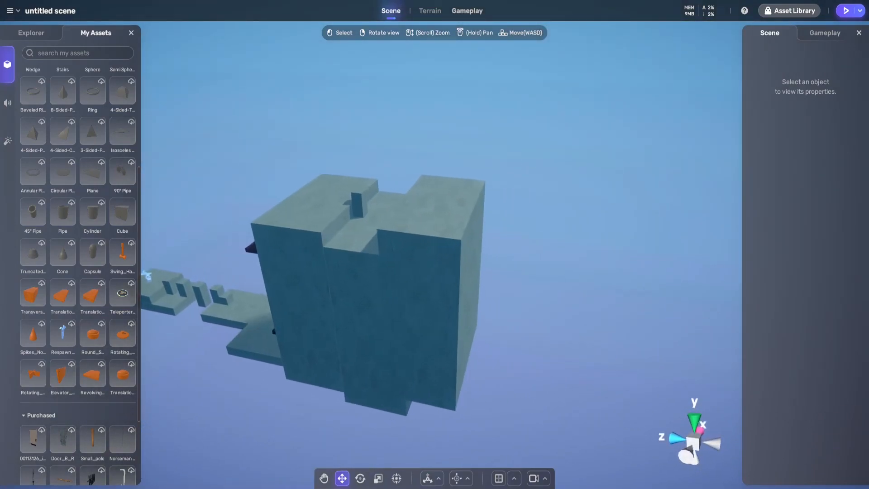
Copy the pillar on the middle block and move the copy along Z to the far edge of the raised rear block
key("w")
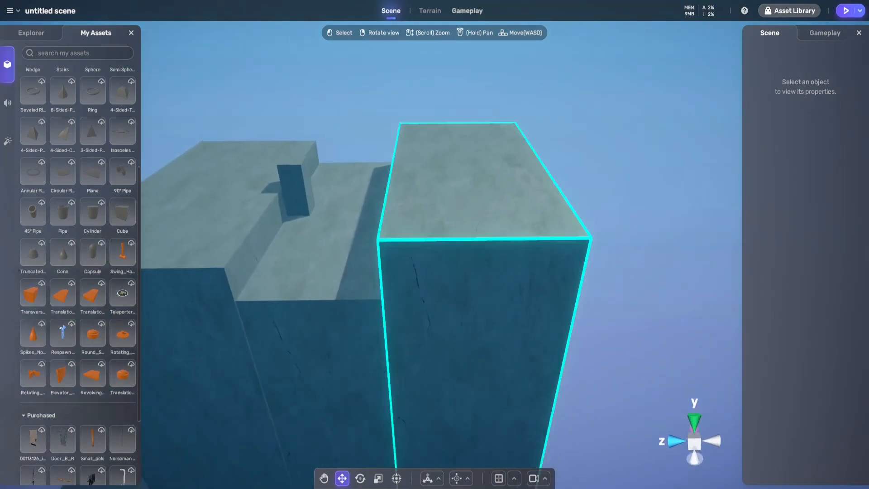
key("d")
mouse_move(435, 176)
right_mouse_down()
mouse_move(373, 174)
mouse_move(464, 180)
mouse_move(411, 177)
mouse_move(448, 179)
mouse_move(433, 181)
right_mouse_up()
key("a")
key("a")
key("d")
key("a")
key("a")
key("d")
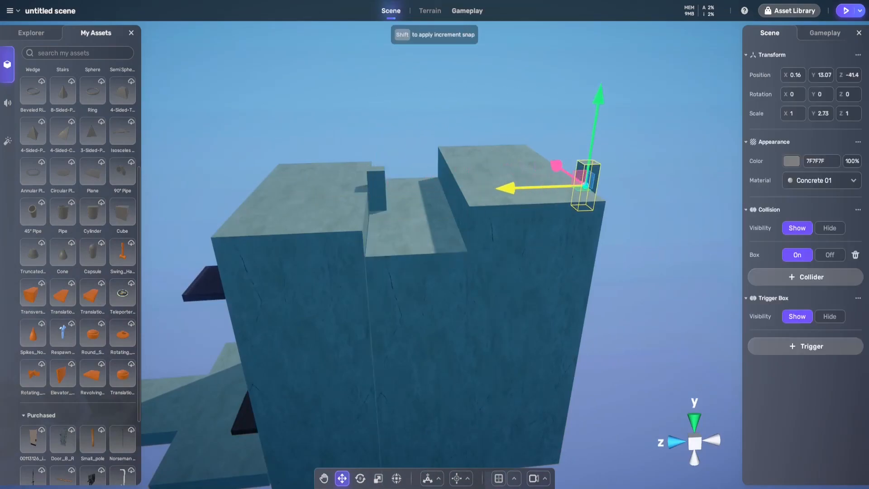
Position the copied pillar just behind the back face of the raised rear block, at about Y 13.07 and Z -42.2
key("d")
right_click_drag(432, 181, 409, 180)
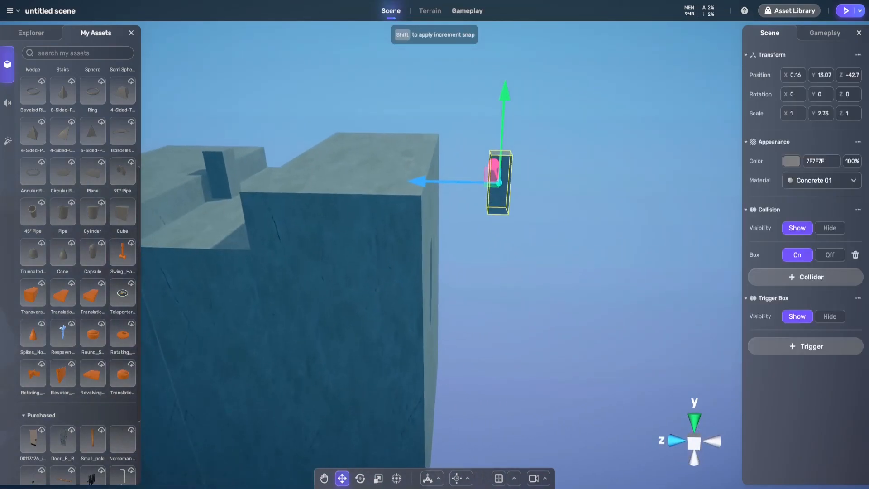
key("d")
right_click_drag(457, 203, 384, 204)
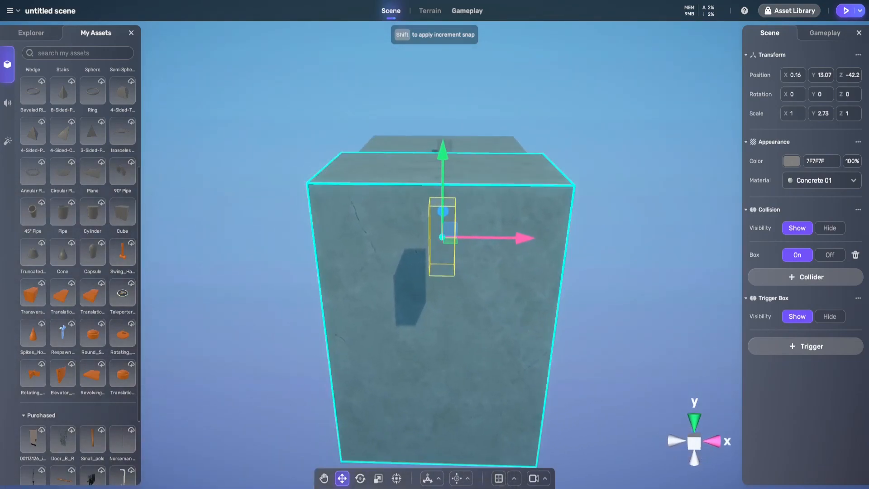